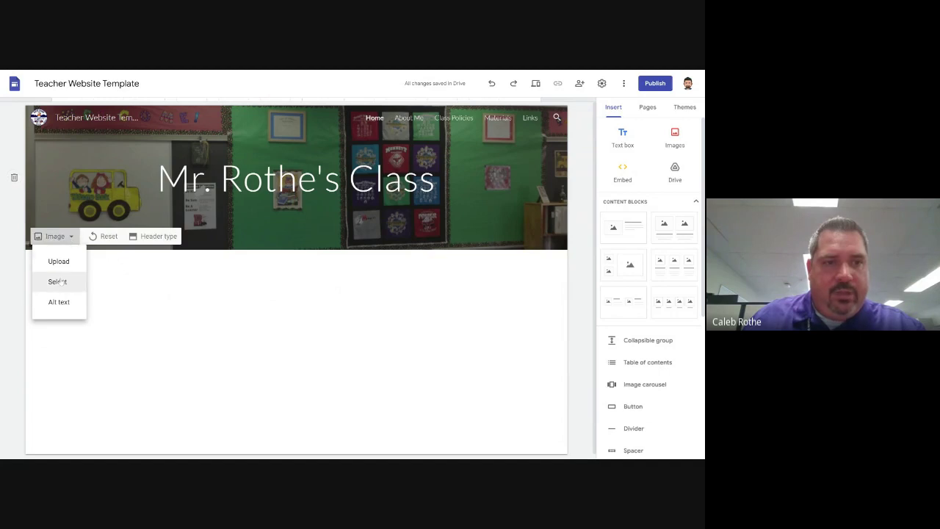
Replace the header background with a photo from a Google image search for 'elementary classroom'
left_click(60, 283)
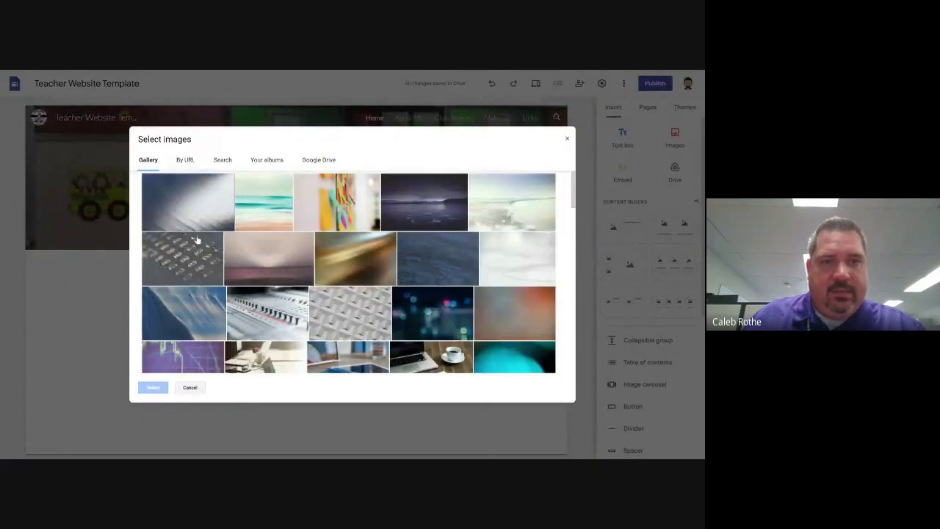
left_click(222, 159)
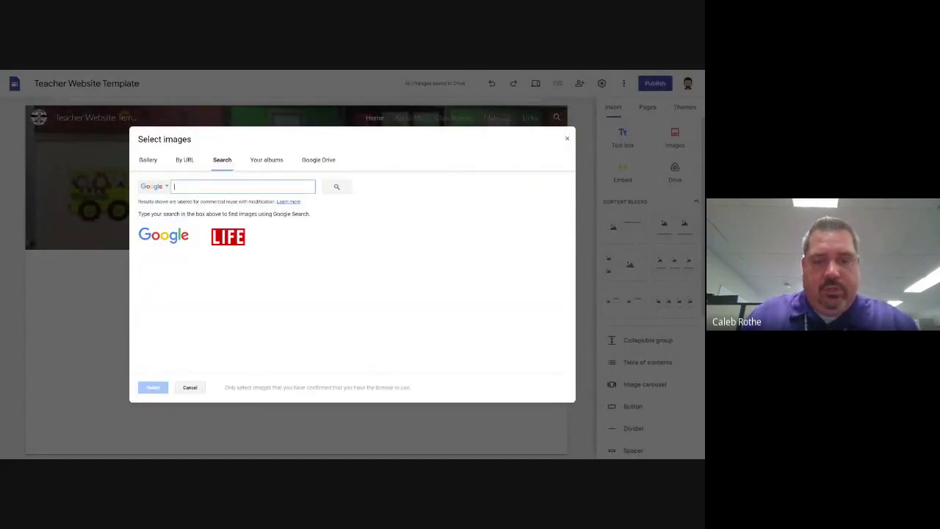
type("elementary")
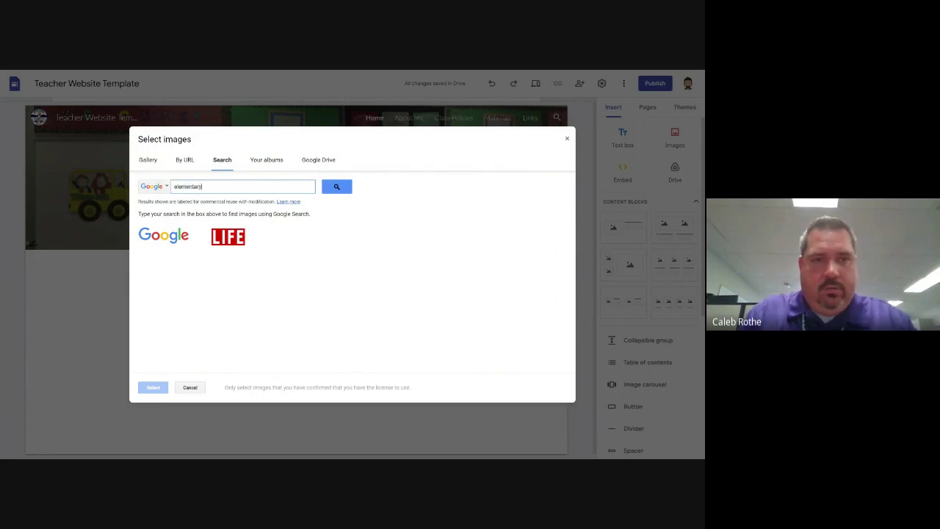
type(" classrom")
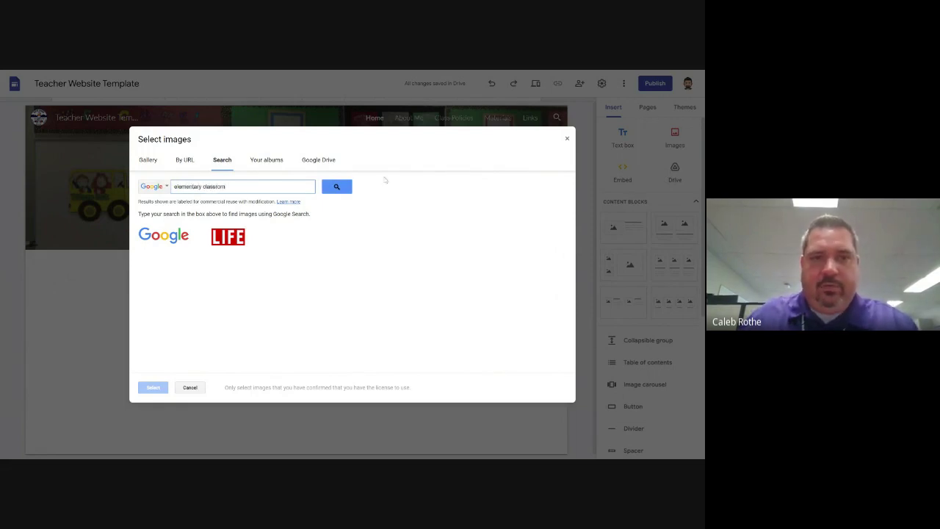
left_click(336, 186)
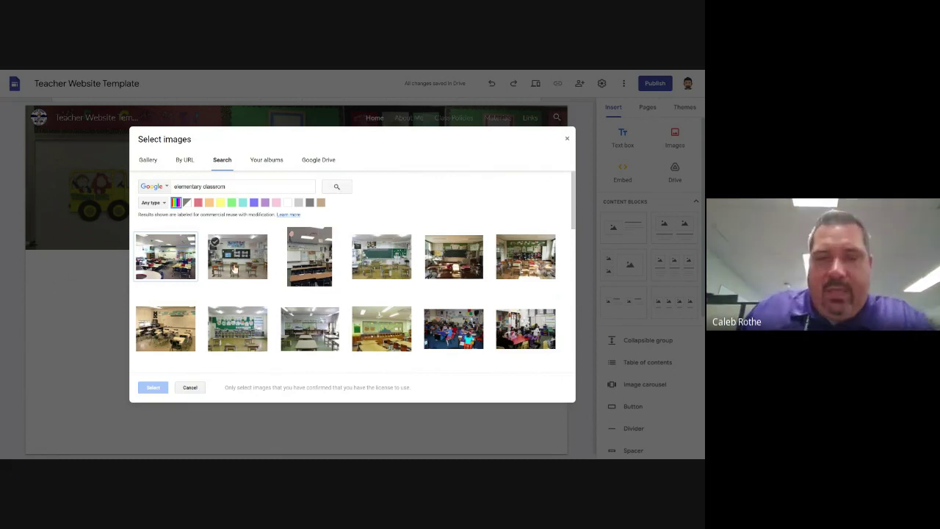
scroll(294, 236, "down", 1)
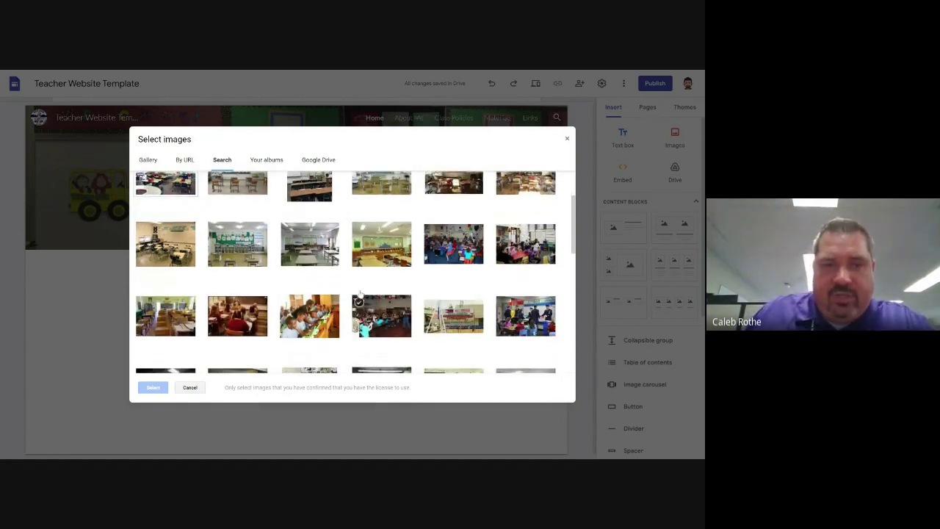
scroll(359, 294, "down", 2)
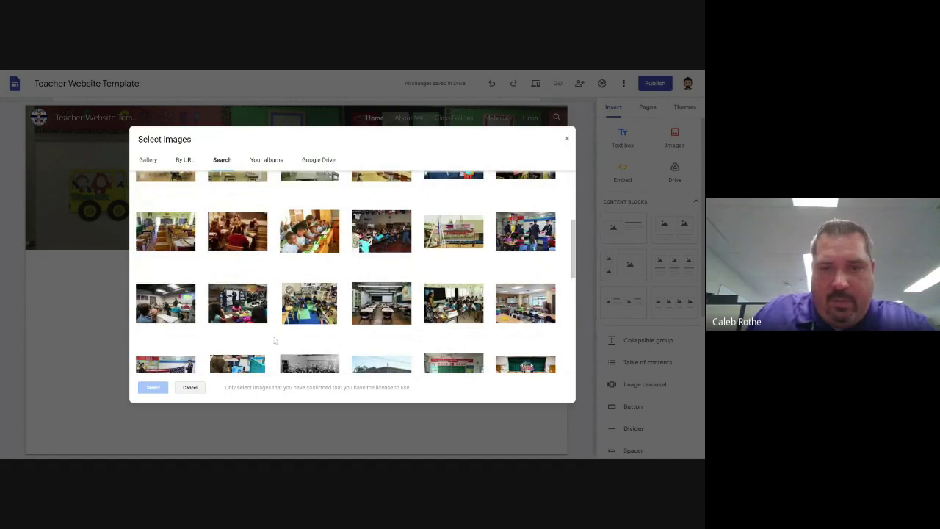
scroll(388, 338, "down", 1)
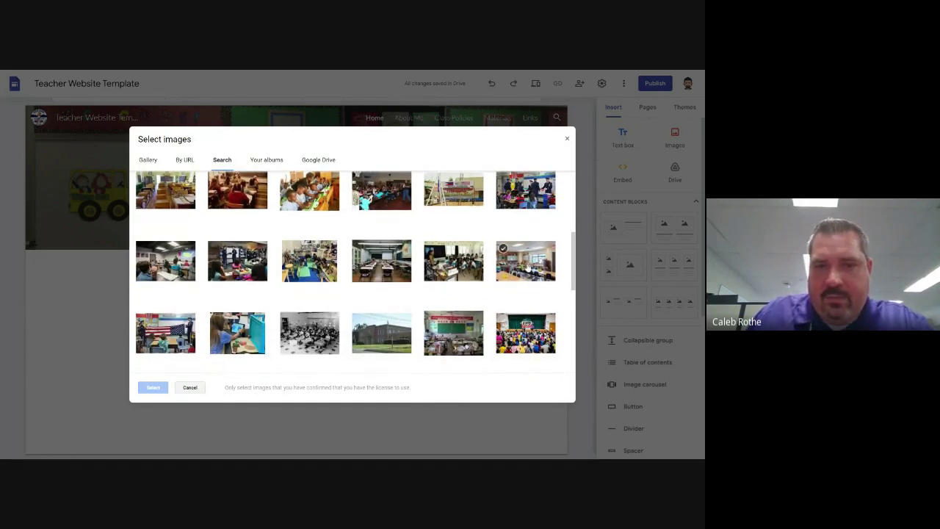
left_click(526, 268)
left_click(154, 388)
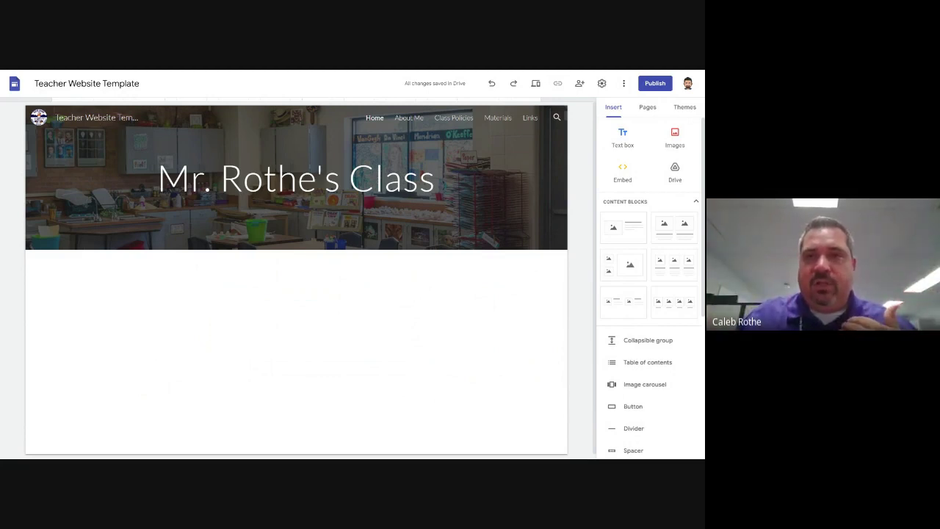
Toggle the classroom header photo's readability darkening off and back on, then bring up the Image options
left_click_drag(191, 180, 314, 149)
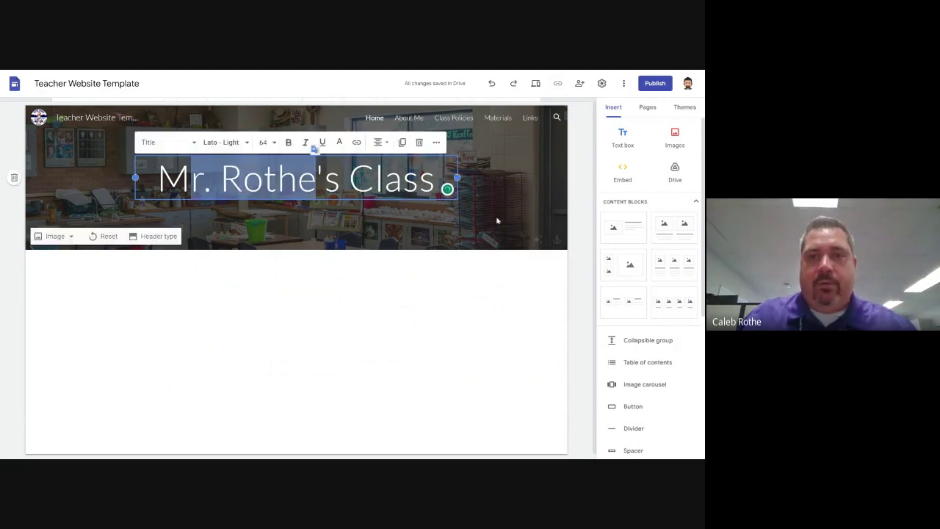
left_click(534, 244)
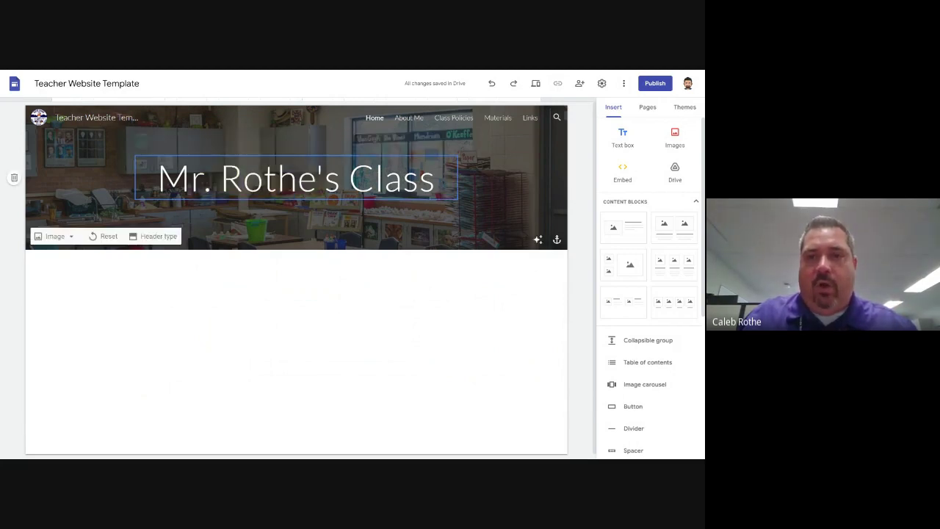
left_click(538, 241)
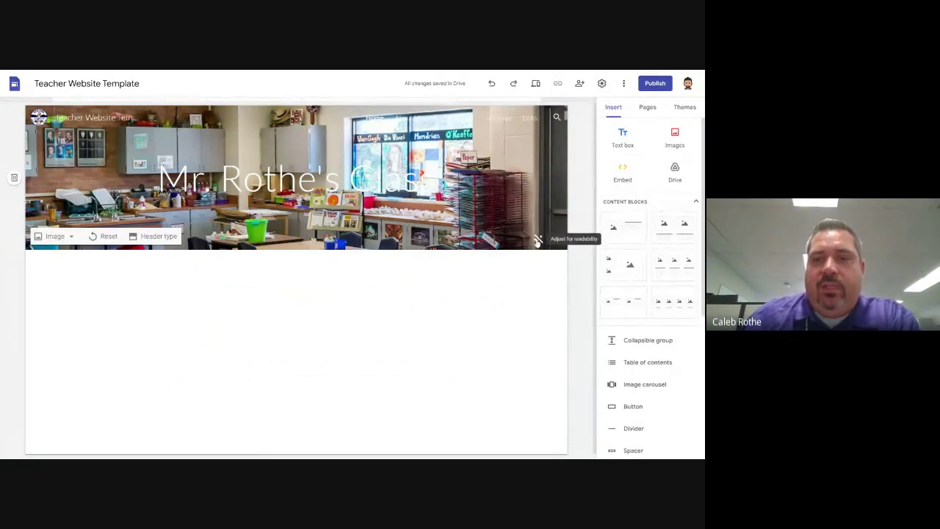
left_click(538, 239)
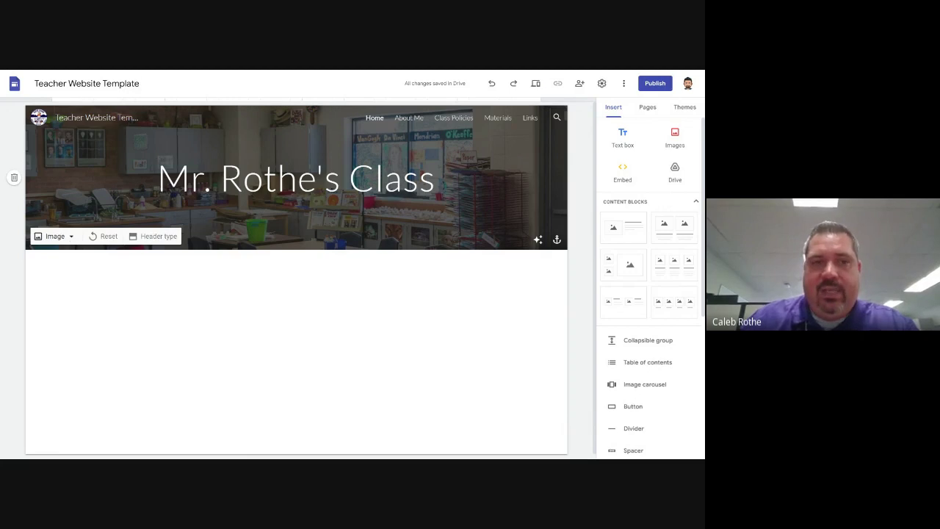
left_click(71, 236)
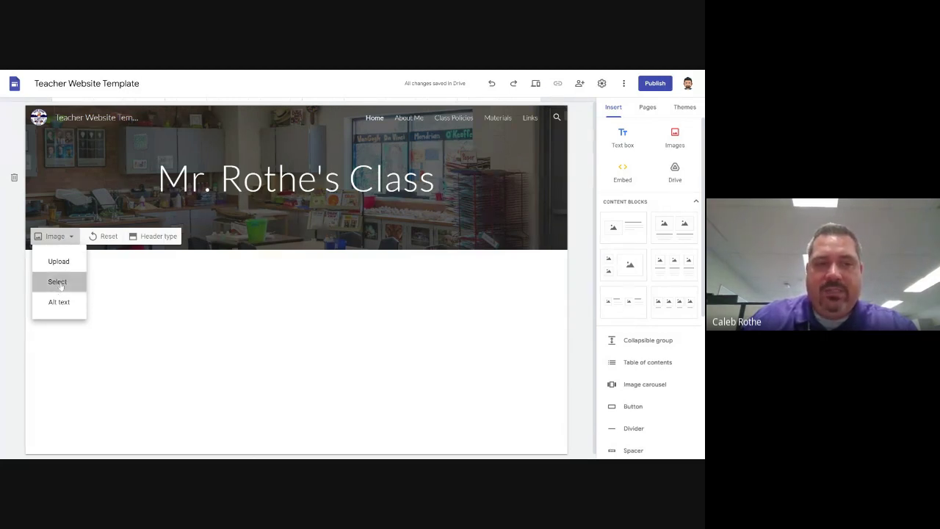
Swap the header background for a playground photo found by searching the web for 'playground'
left_click(59, 283)
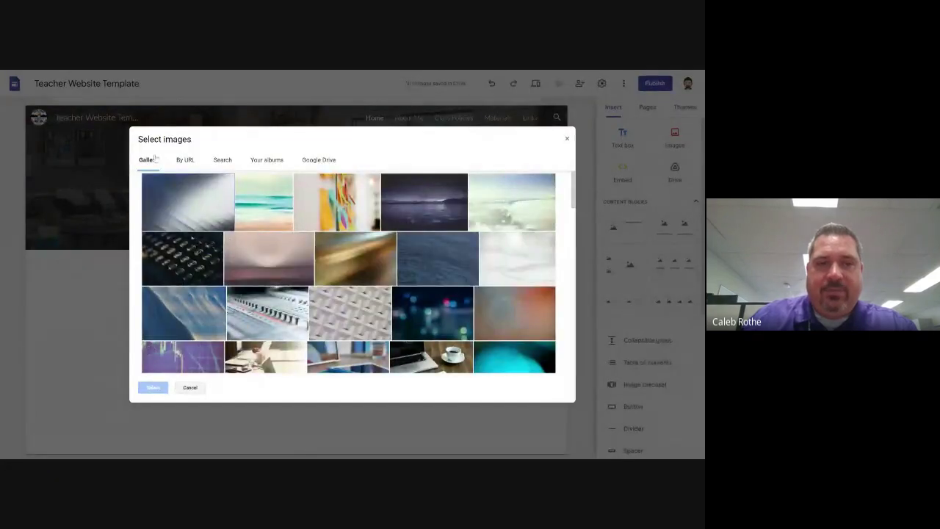
scroll(234, 202, "down", 5)
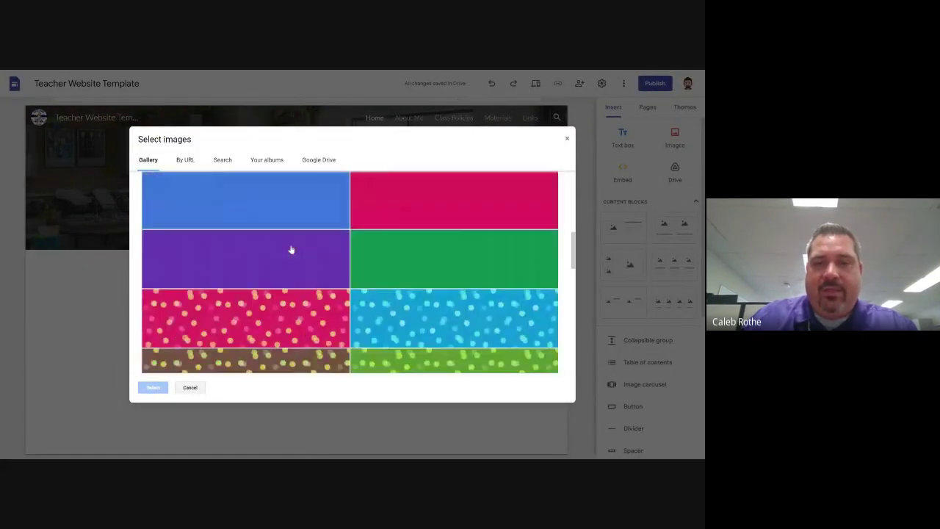
scroll(290, 247, "up", 5)
left_click(184, 160)
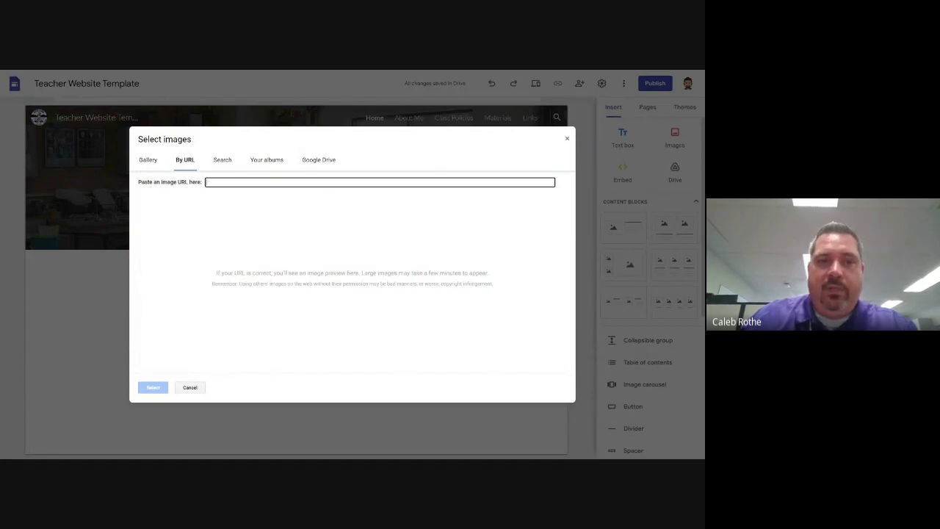
left_click(221, 160)
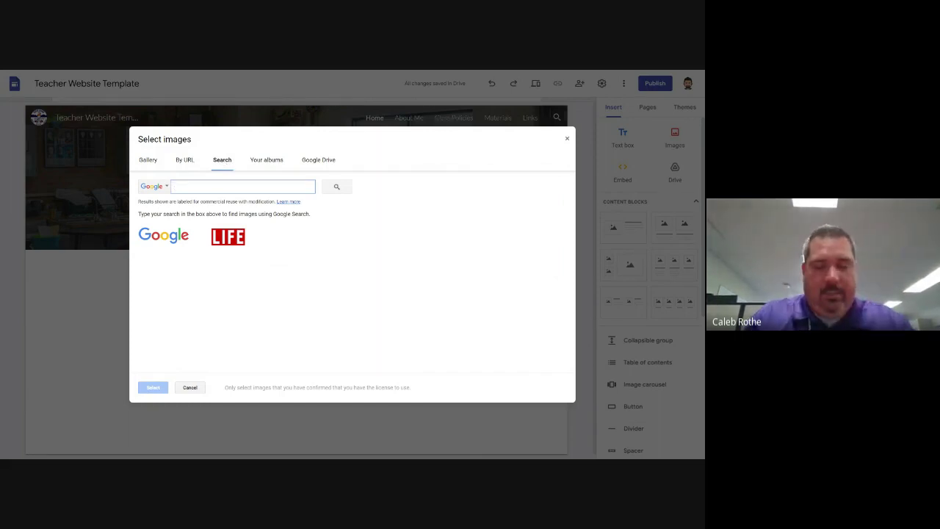
type("playground")
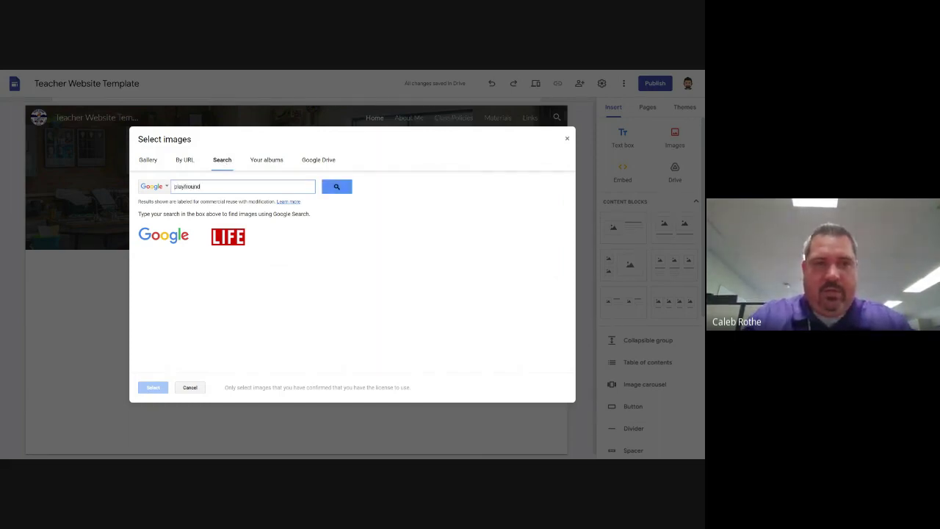
type("grou")
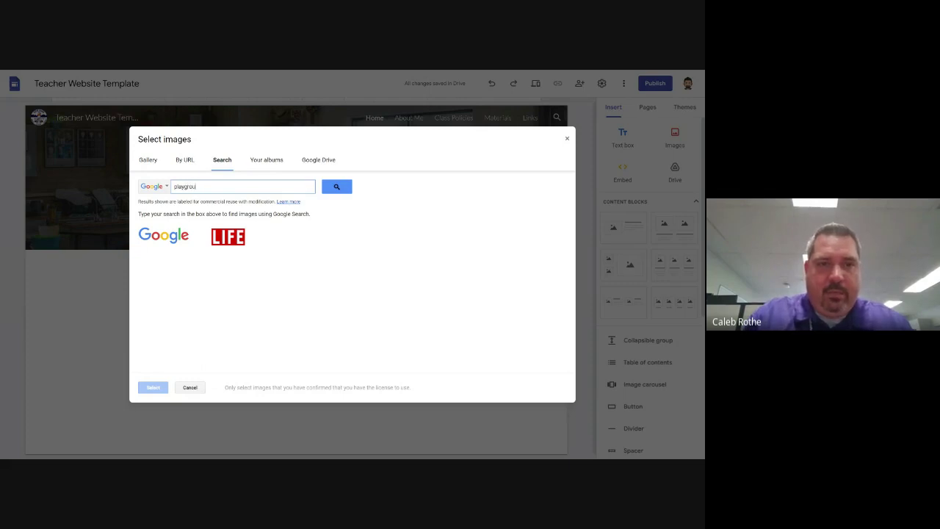
type("nd")
left_click(348, 187)
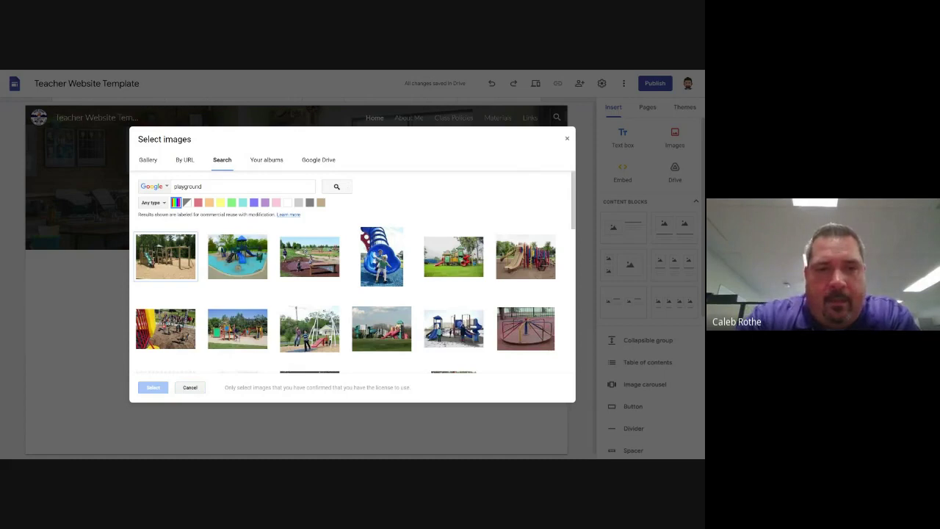
left_click(457, 259)
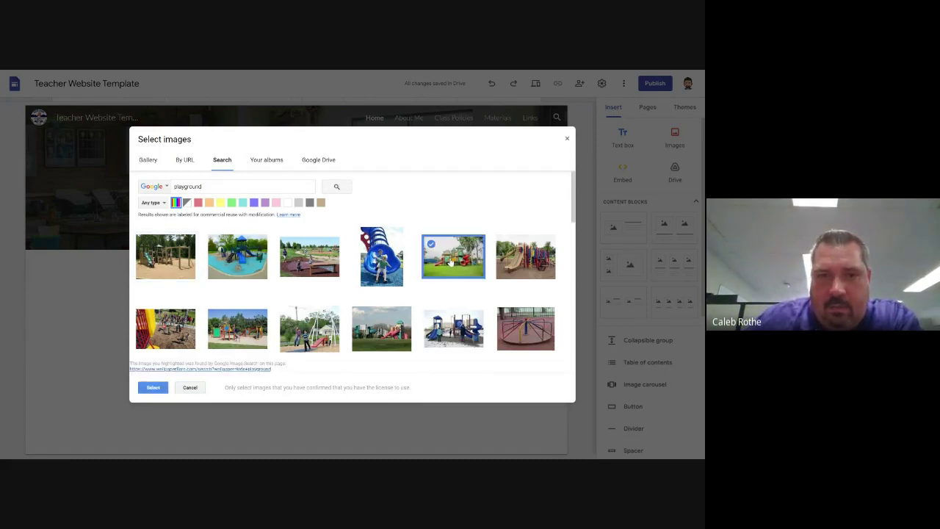
left_click(153, 388)
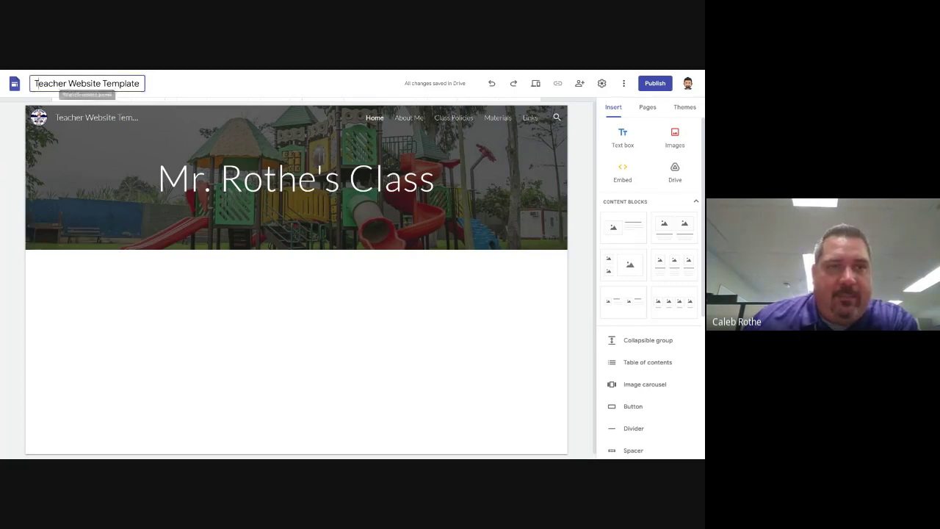
Rename the site file from Teacher Website Template to 'Class Website'
left_click_drag(36, 83, 144, 84)
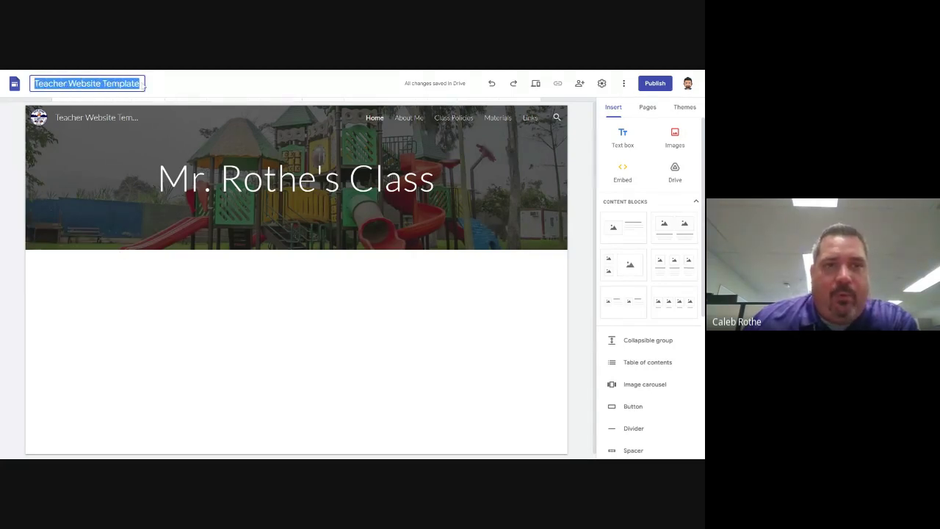
left_click(443, 72)
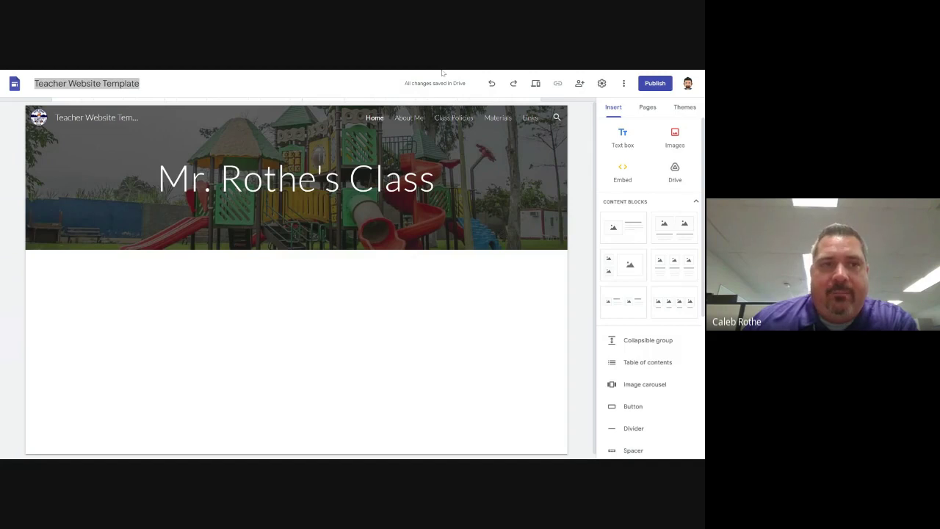
left_click(86, 83)
left_click(34, 83)
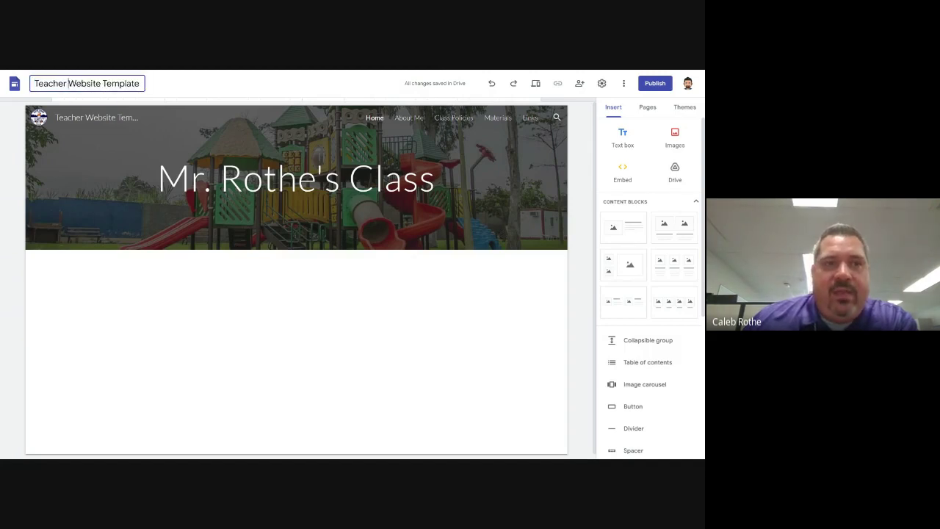
left_click_drag(34, 83, 141, 83)
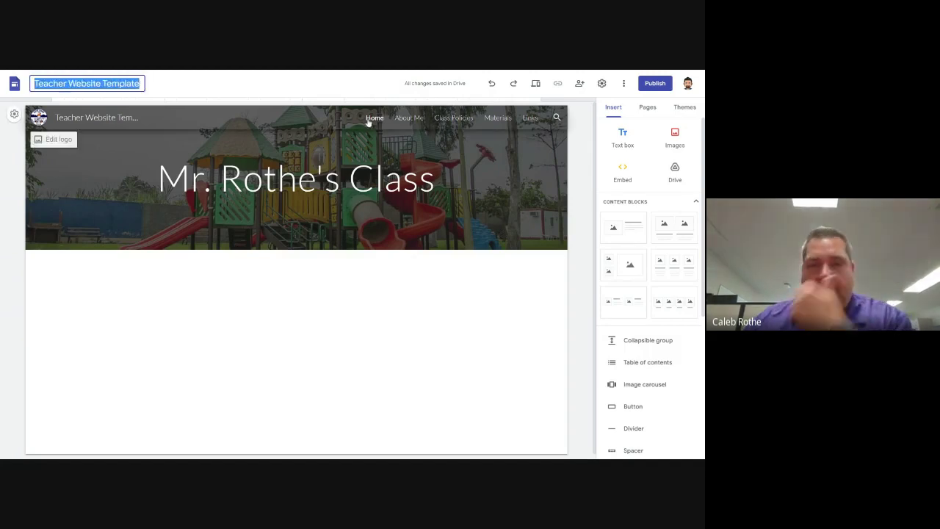
type("Cla")
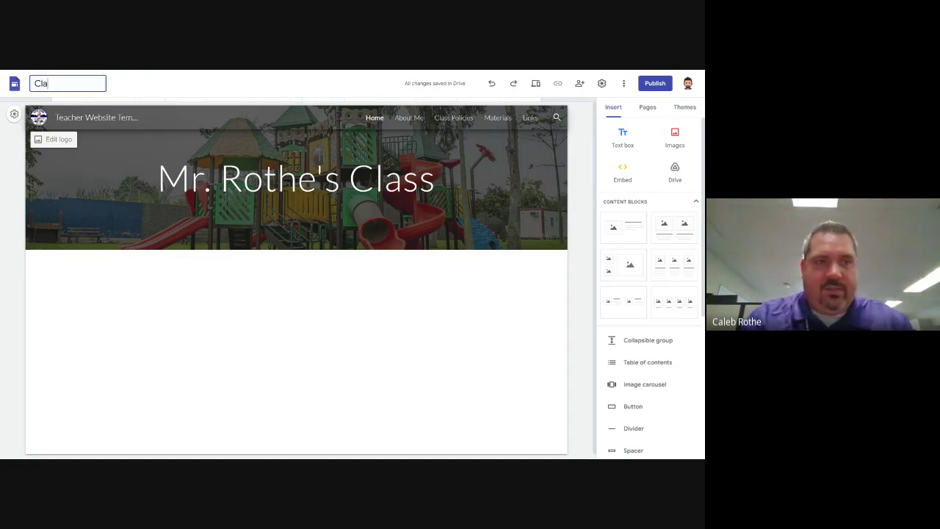
type("ss Website")
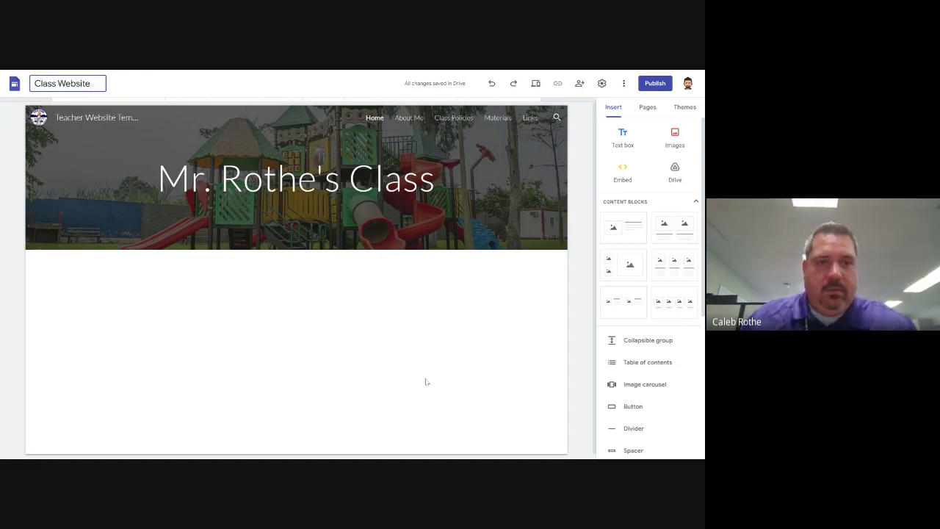
key("Return")
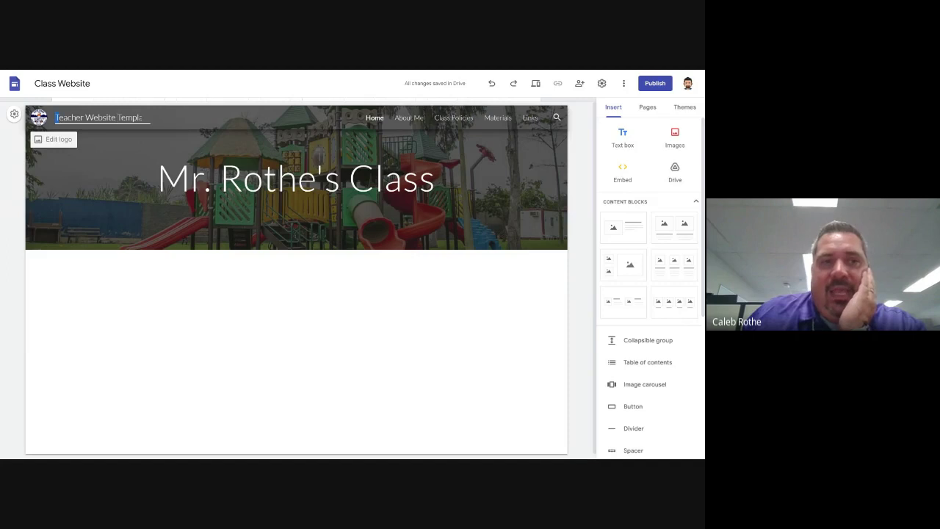
Replace the header site name with the teacher's name followed by 'Website'
left_click_drag(142, 117, 158, 125)
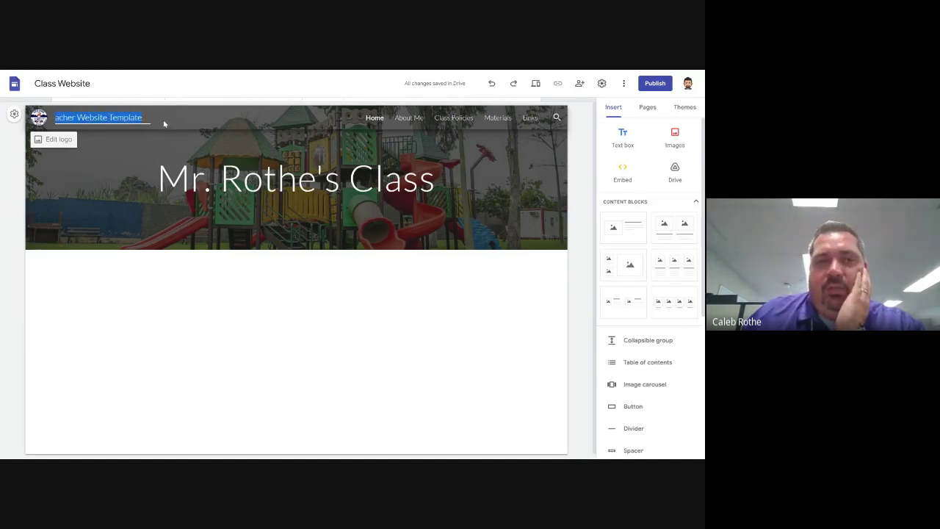
type("Mr")
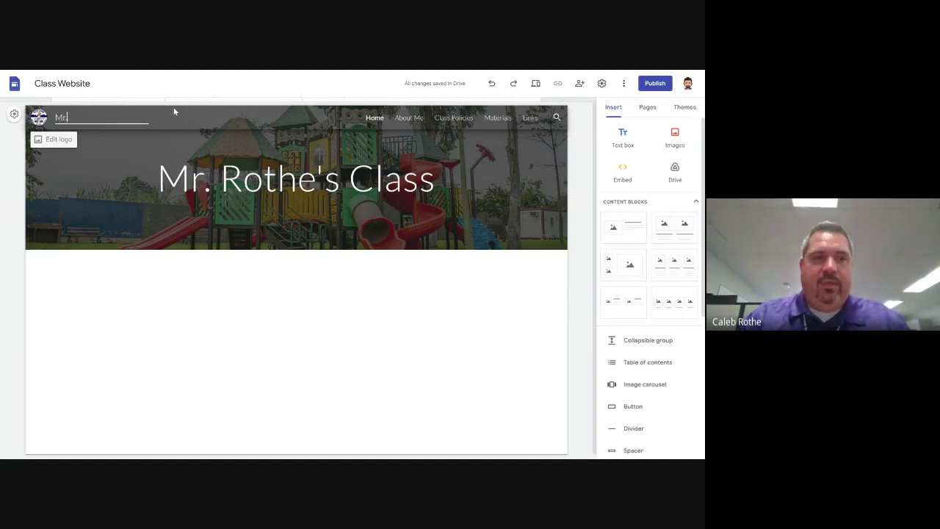
type(". Rothe's")
type("Website")
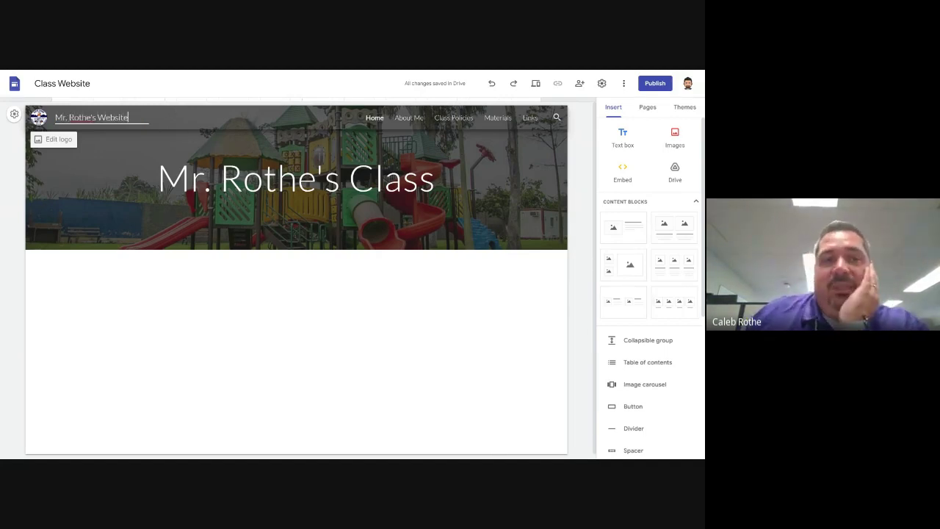
left_click(94, 163)
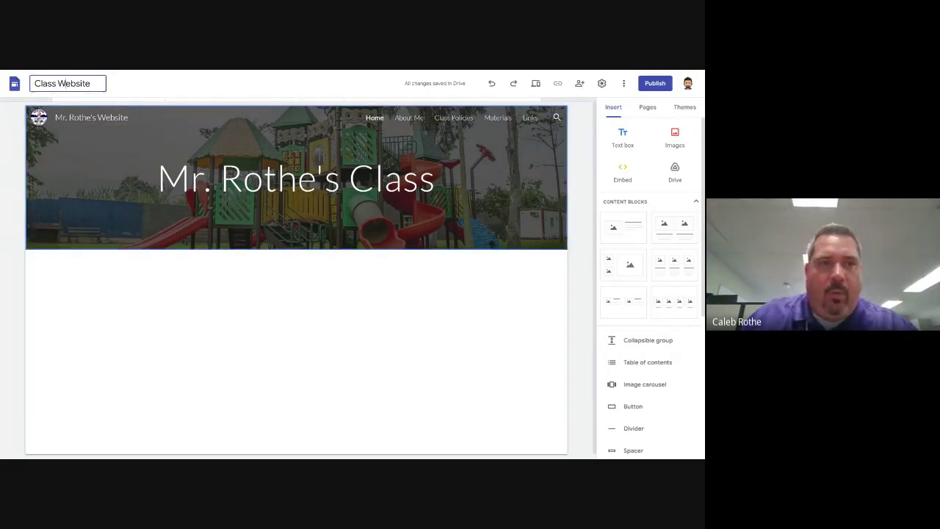
Reselect part of the header site name for further editing
left_click(44, 83)
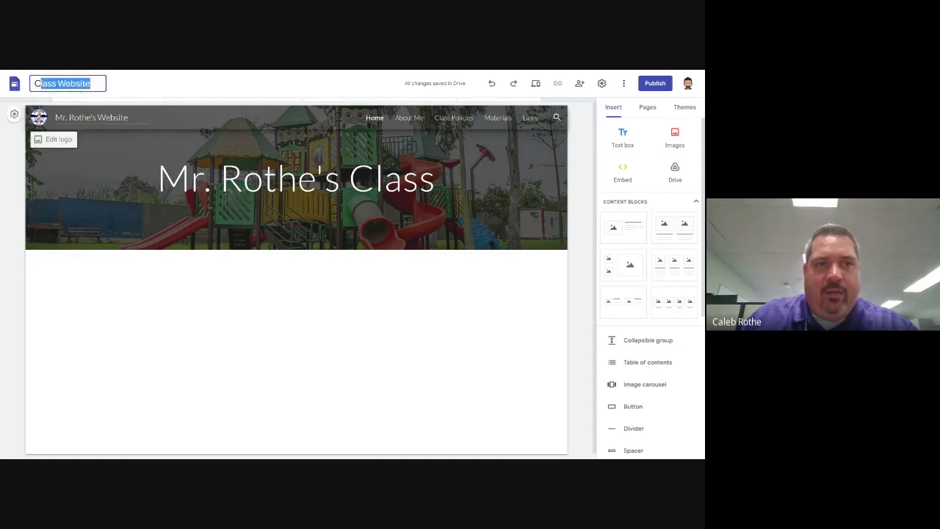
left_click(69, 118)
left_click_drag(68, 118, 106, 118)
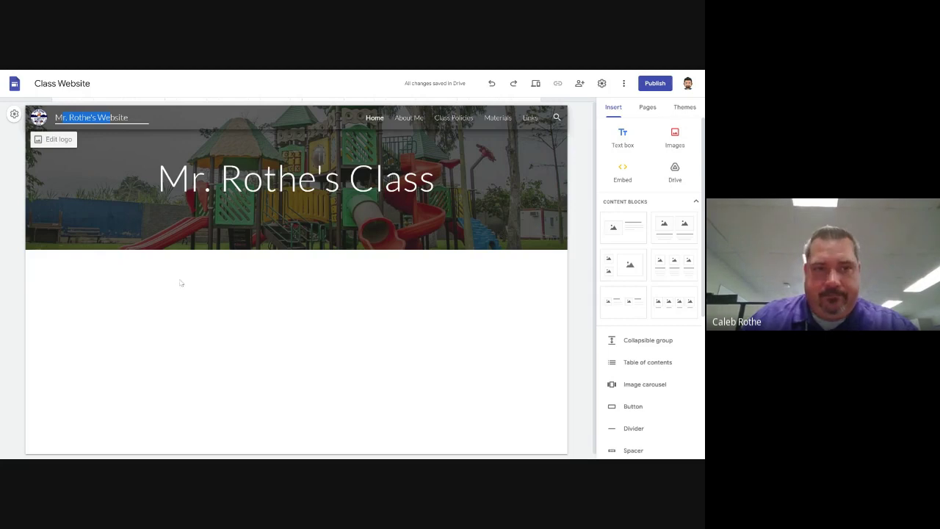
Review the logo's Brand images settings in the site settings dialog
left_click(53, 133)
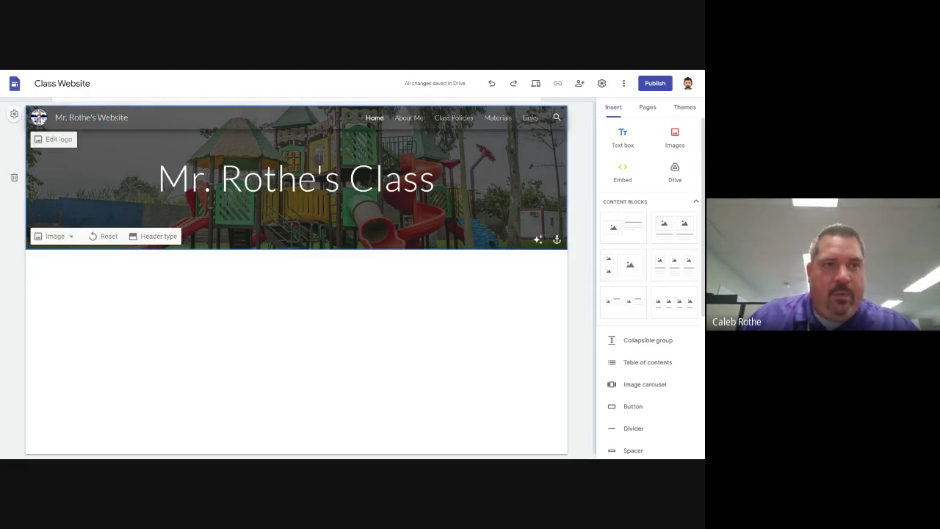
left_click(53, 138)
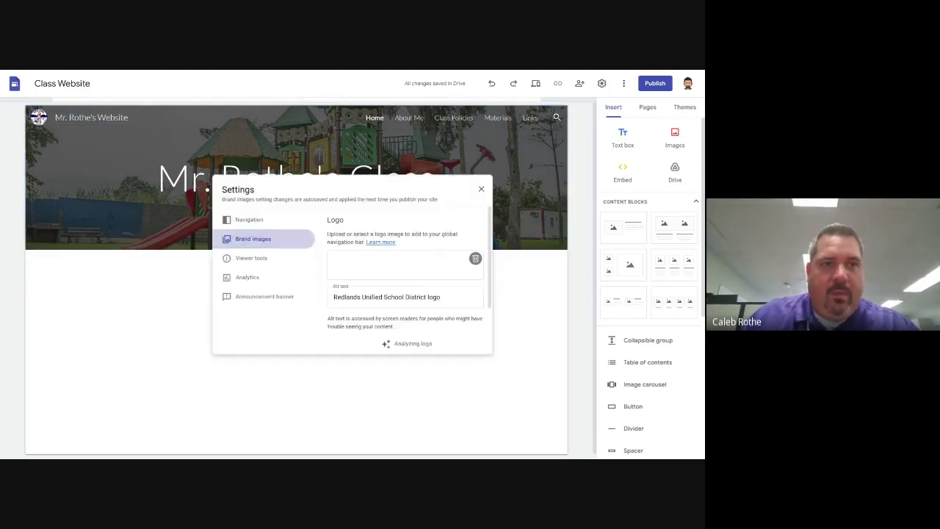
left_click(488, 184)
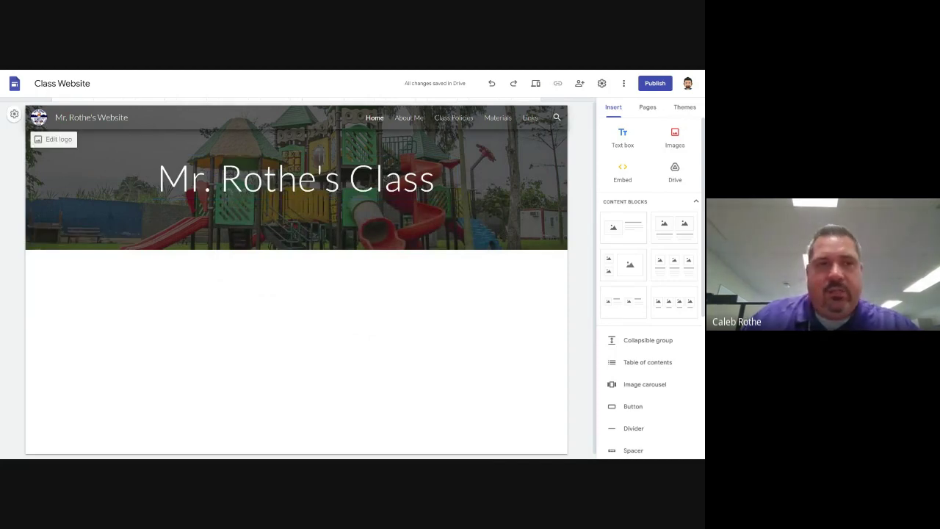
left_click(53, 139)
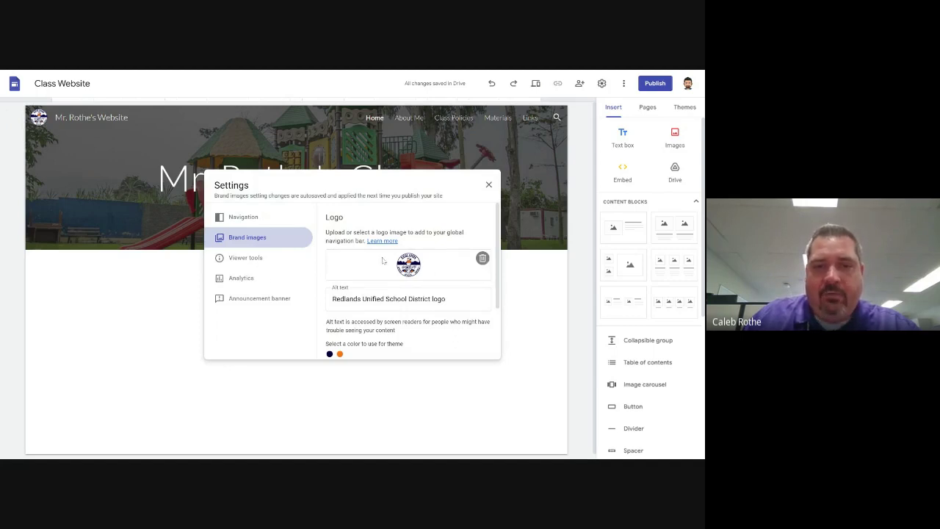
scroll(383, 262, "down", 2)
scroll(362, 301, "up", 2)
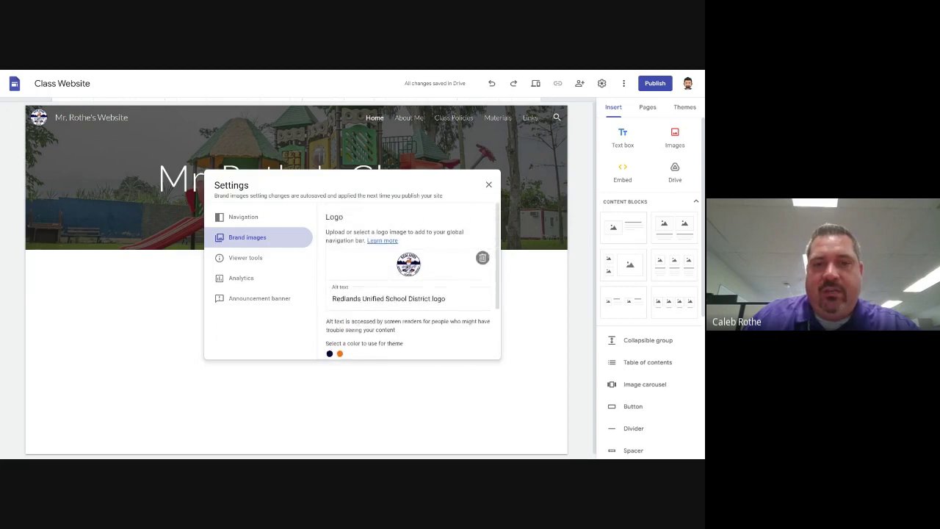
Close the settings and return to Google Slides, advancing to slide 9, Adding Basic Content
left_click(488, 184)
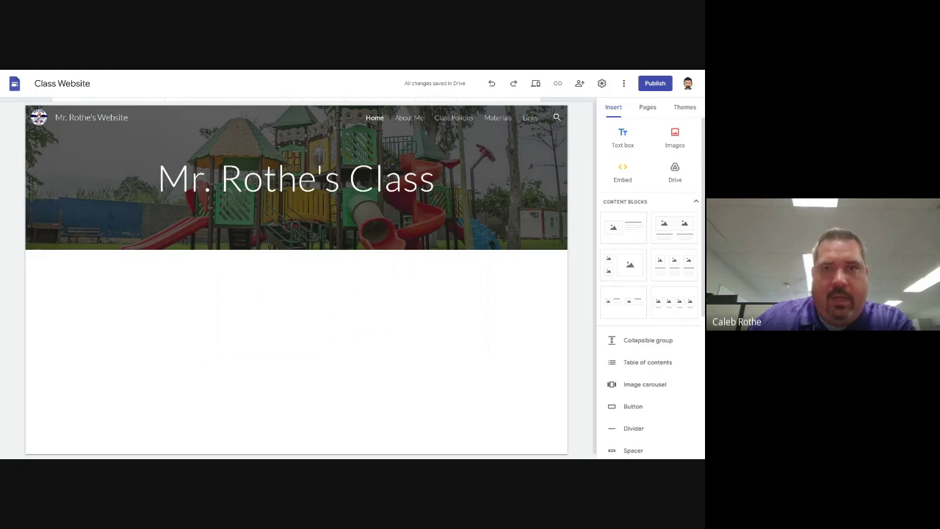
key("alt+Tab")
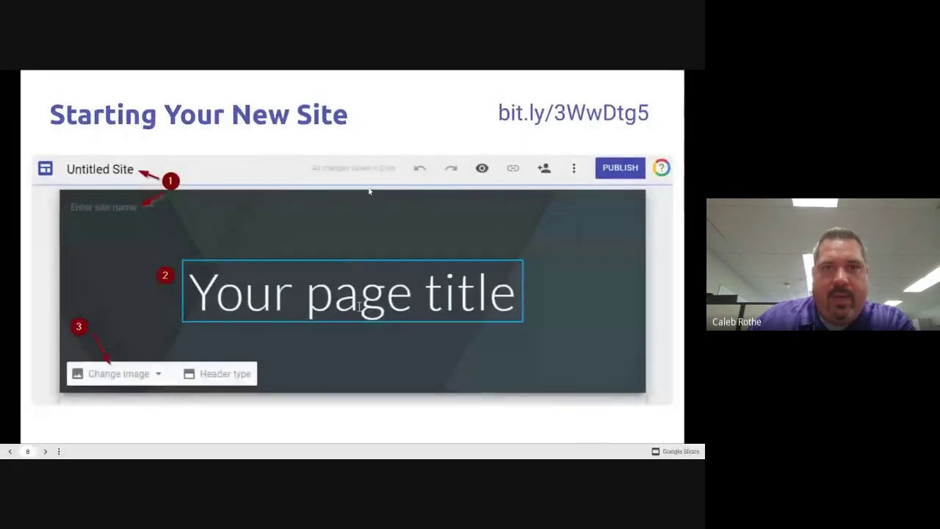
key("Right")
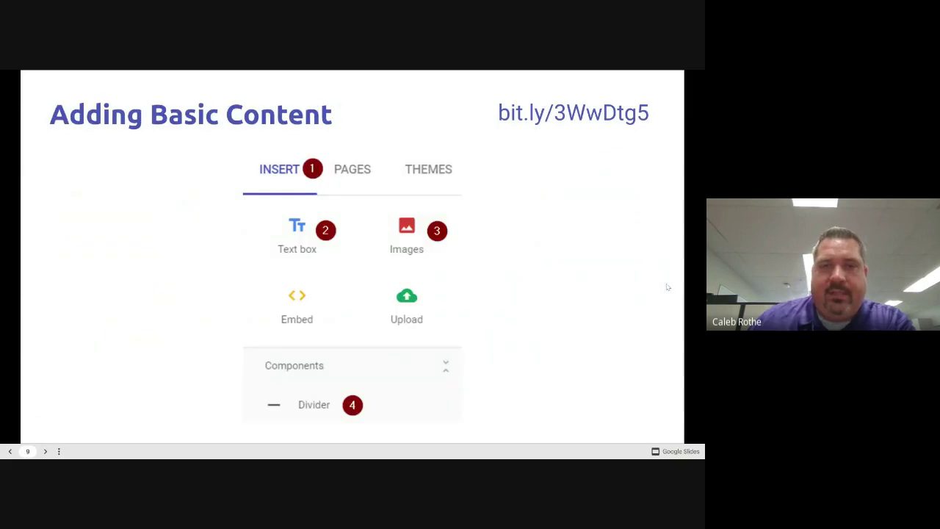
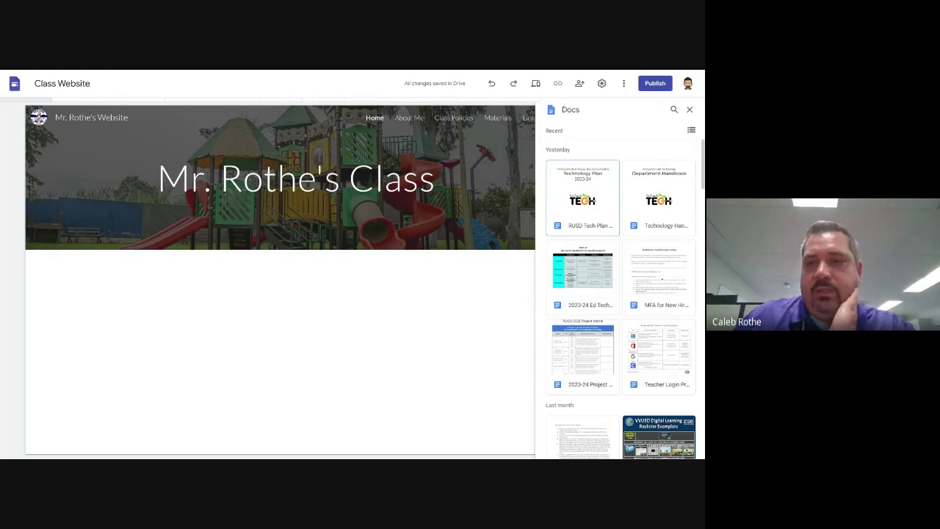
Embed the Technology Plan 2023-24 doc and resize it to a shorter box on the left half
left_click(582, 199)
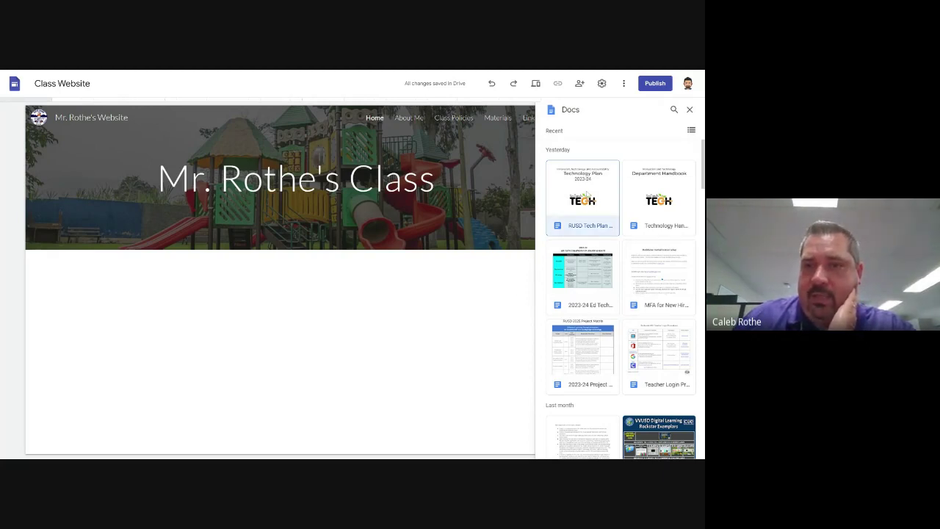
left_click(682, 451)
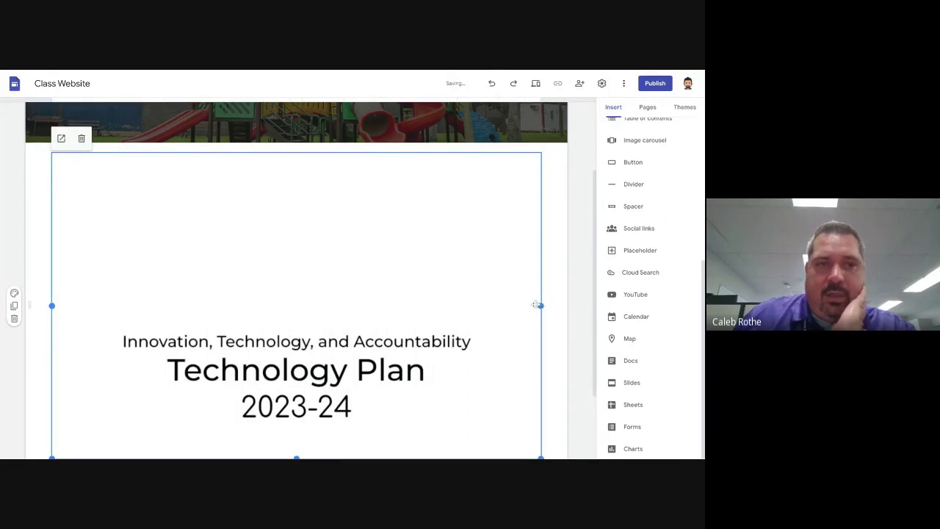
scroll(287, 312, "down", 1)
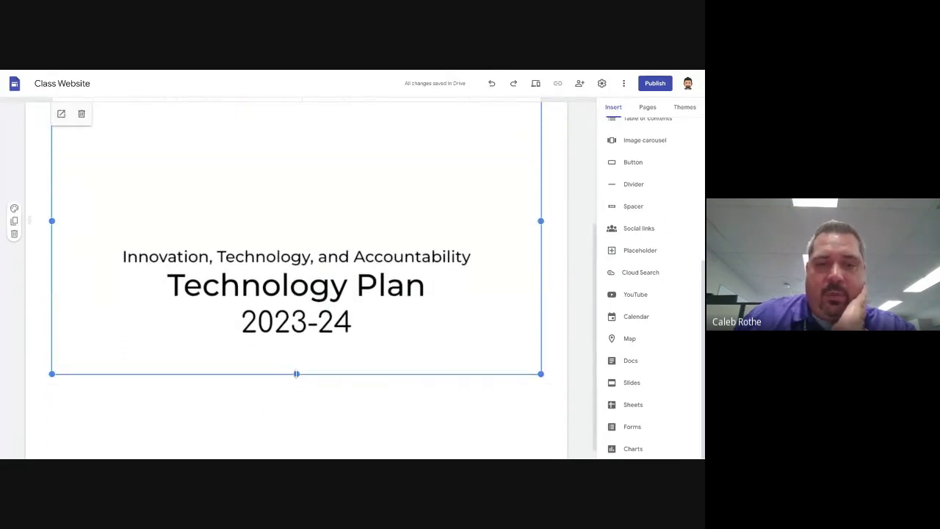
left_click_drag(296, 374, 296, 312)
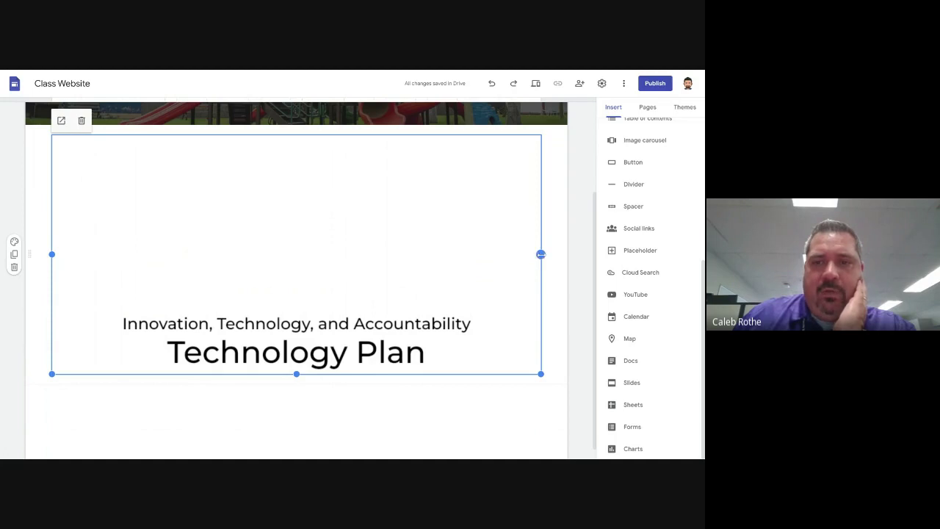
left_click_drag(541, 255, 291, 254)
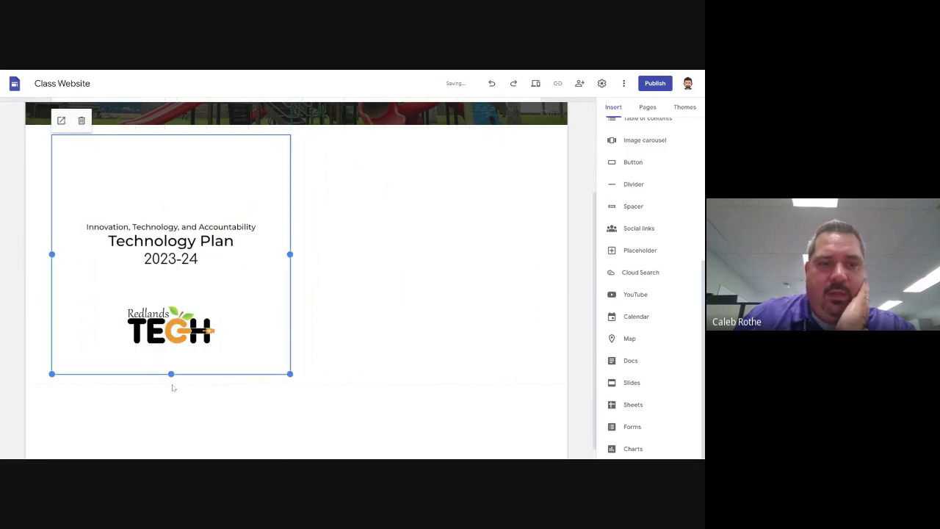
left_click_drag(171, 374, 170, 374)
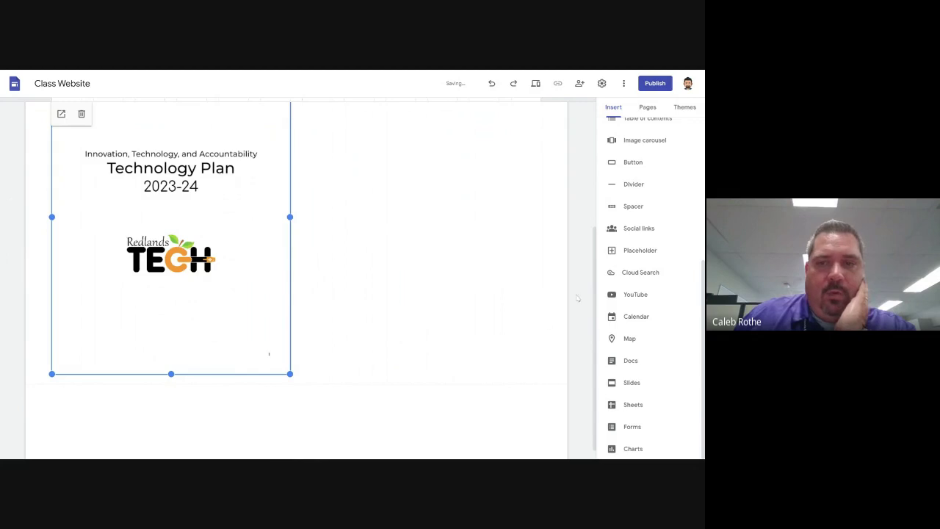
left_click(386, 248)
scroll(370, 248, "up", 2)
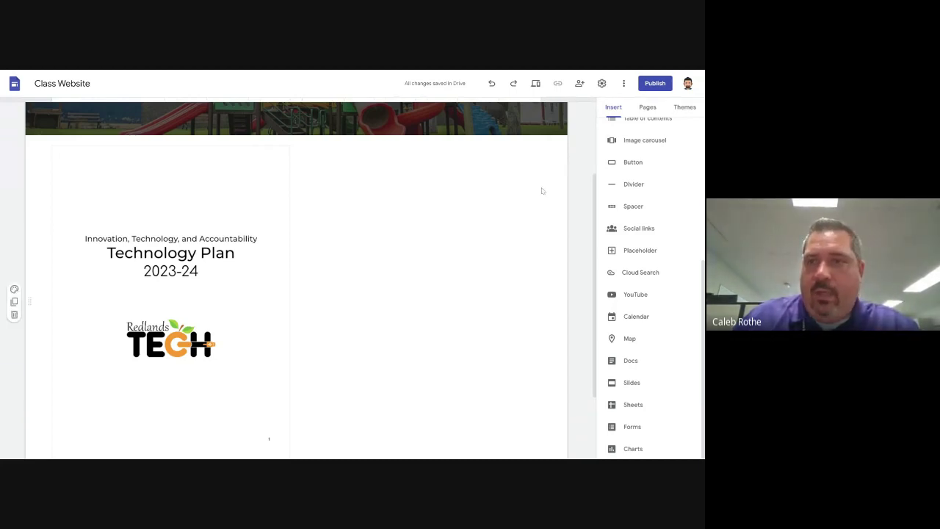
scroll(542, 191, "up", 3)
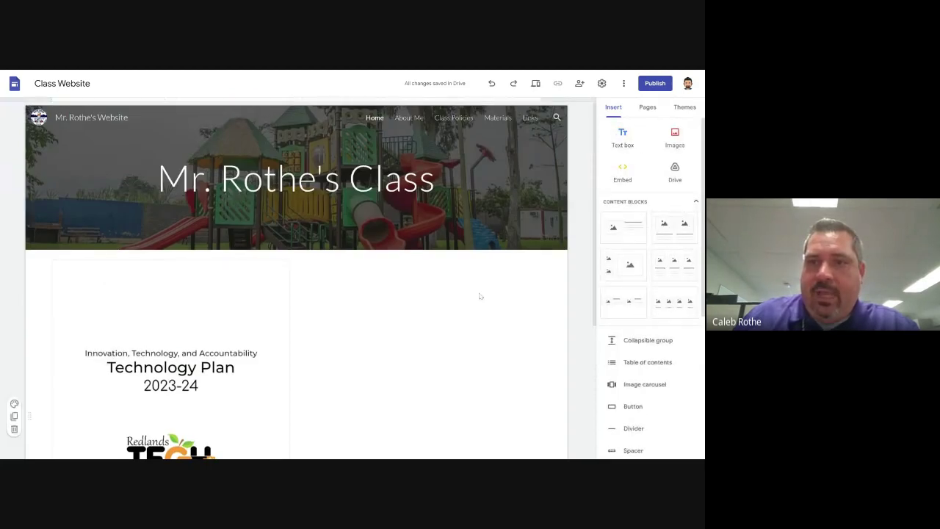
Add a text box reading 'Helpful websites:' with 'Clever' on the line below
left_click(622, 136)
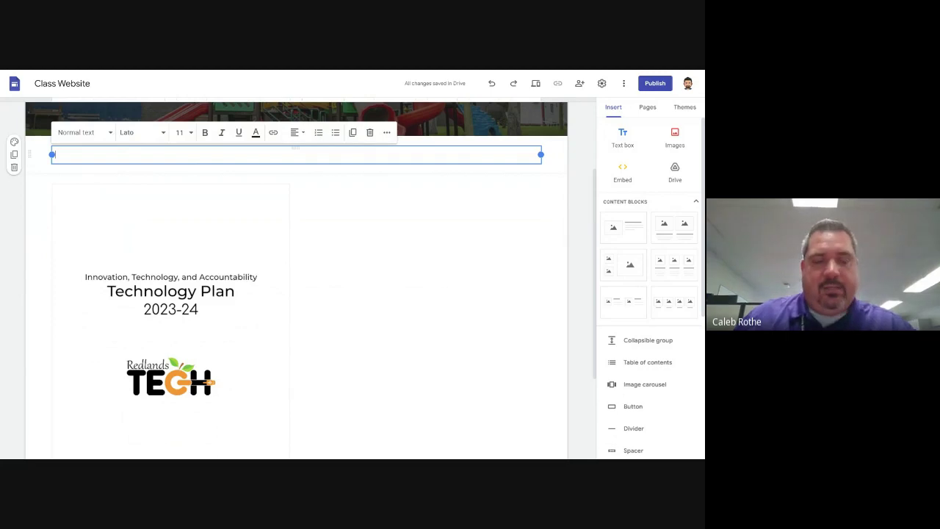
type("W")
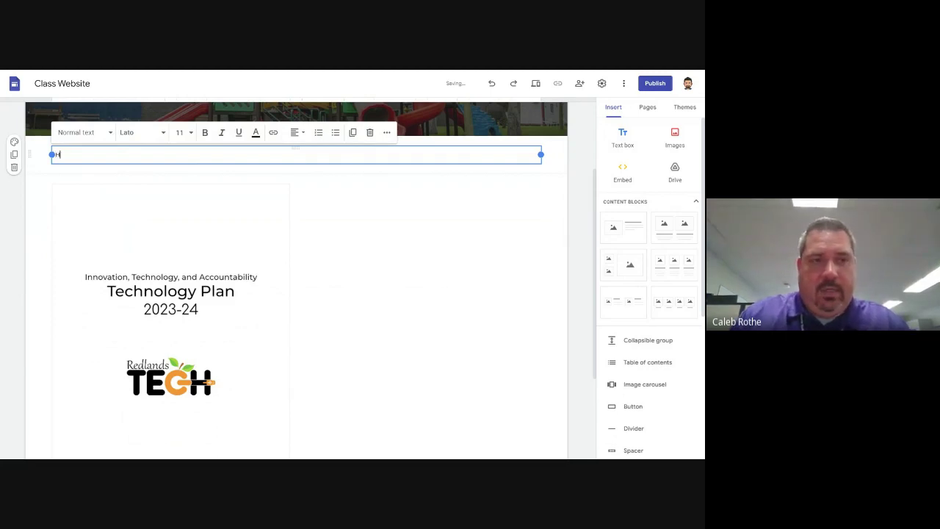
type("elpful websites:")
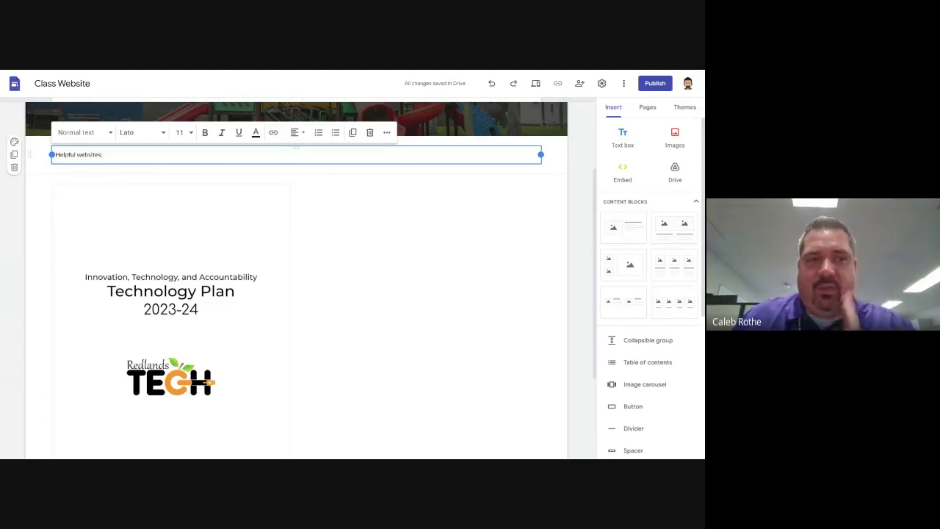
key("Return")
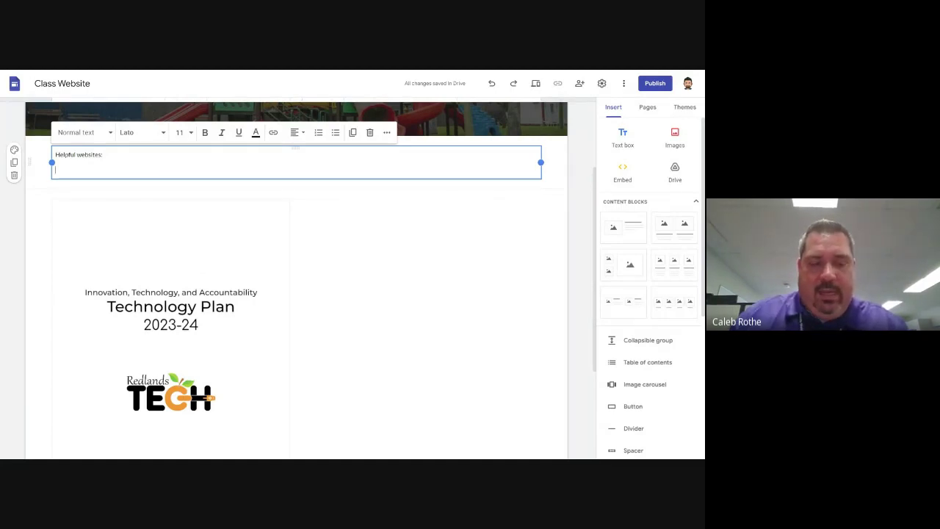
type("Kh")
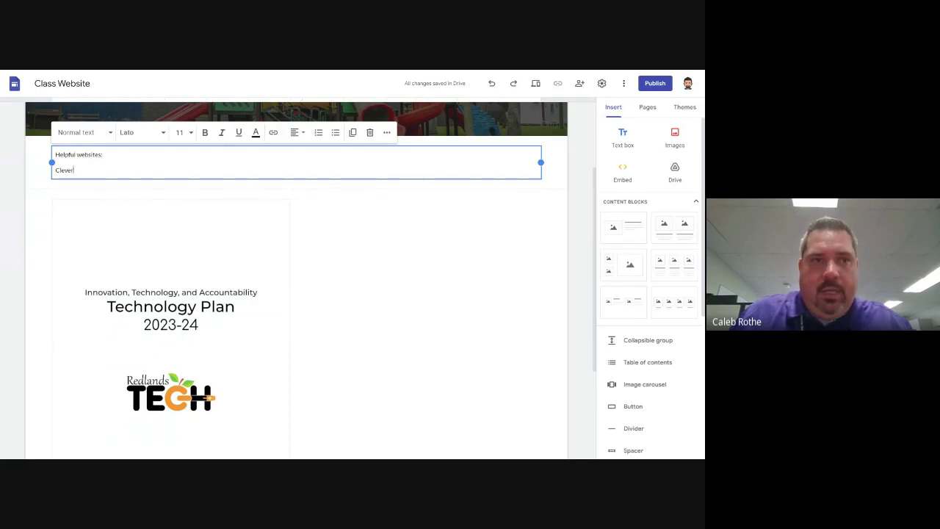
Link the word 'Clever' to the pasted Redlands Clever login URL and check the link
key("shift+Home")
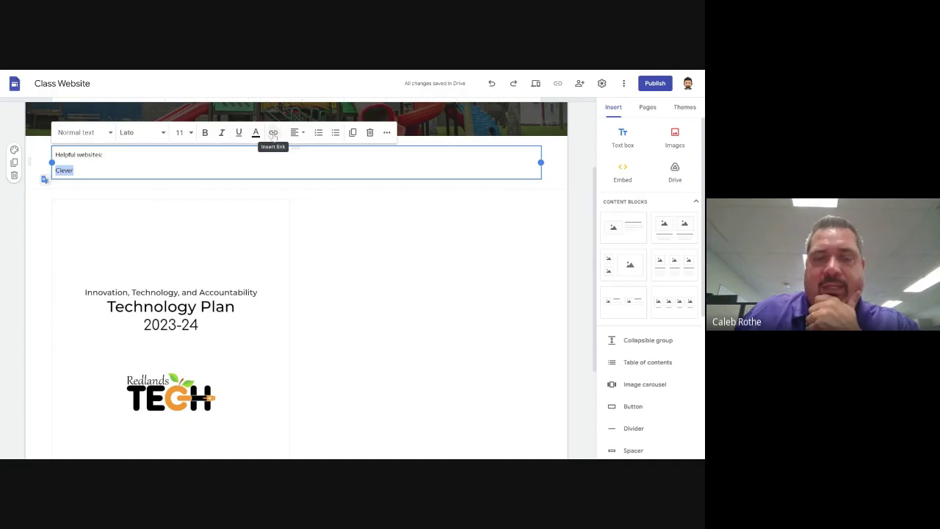
left_click(274, 133)
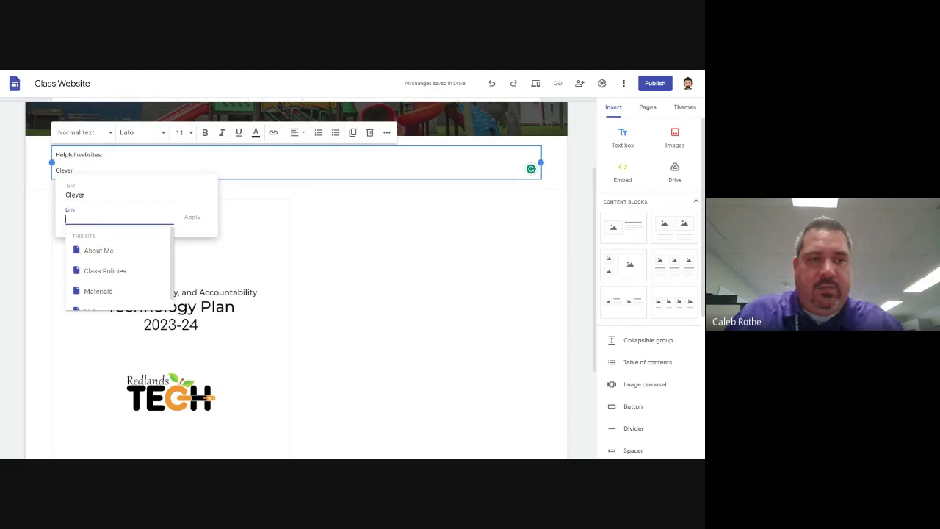
type("https://clever.com/in/redlands")
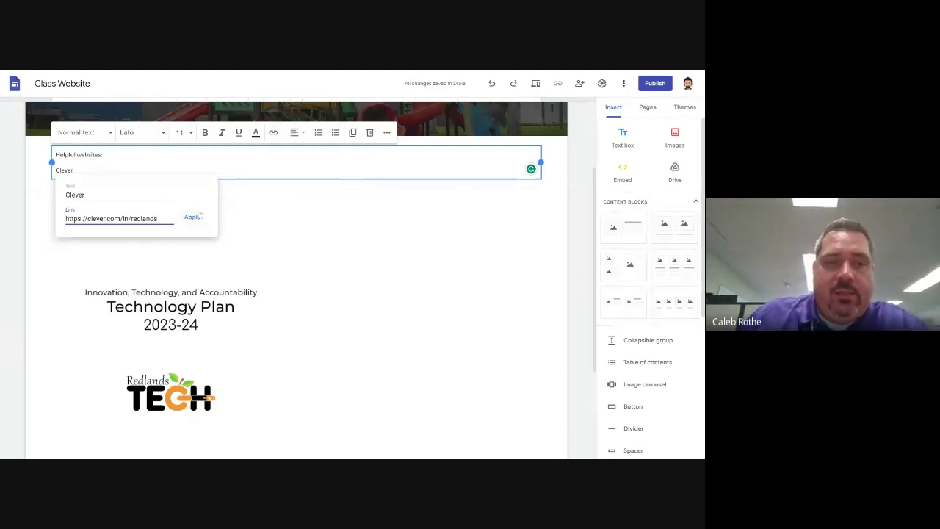
left_click(193, 218)
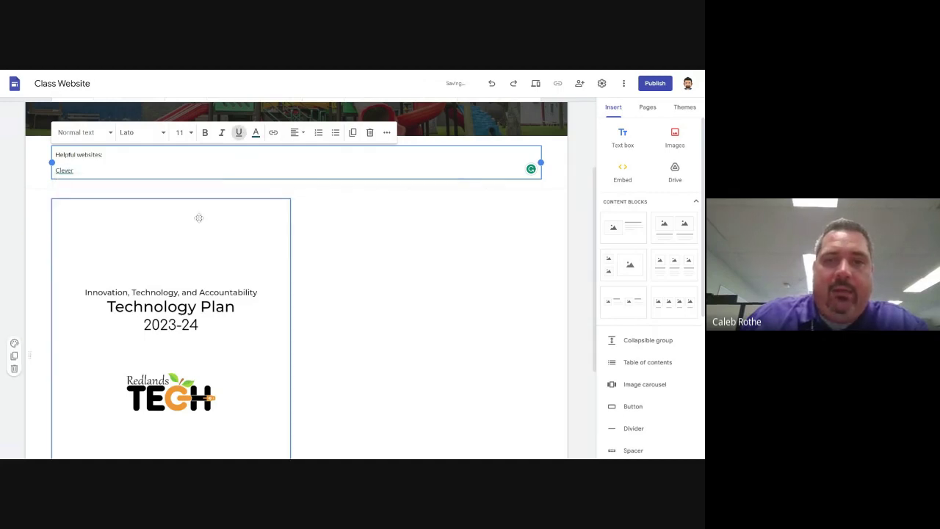
scroll(578, 248, "up", 3)
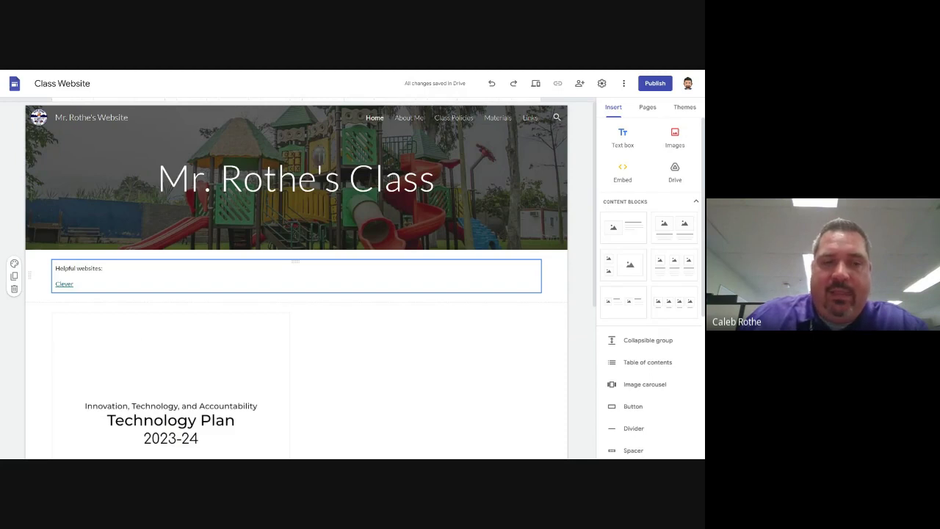
left_click(64, 283)
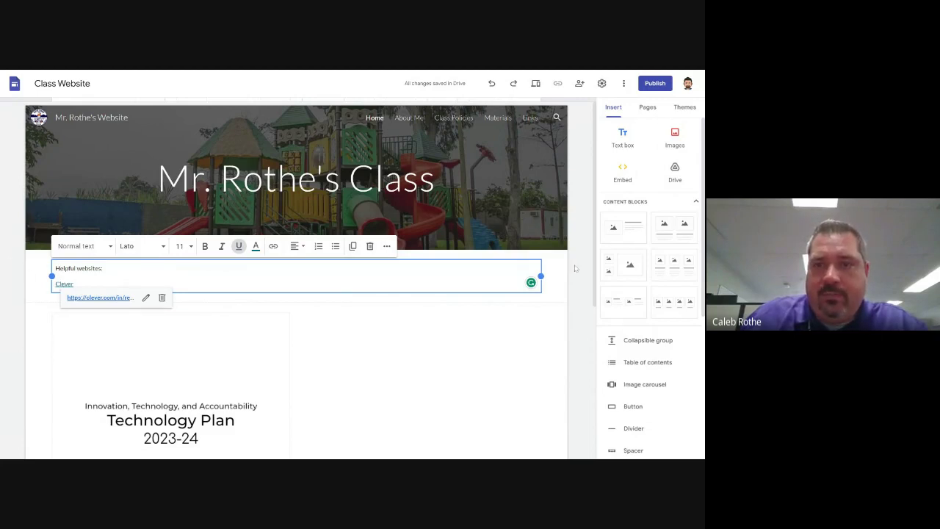
key("Escape")
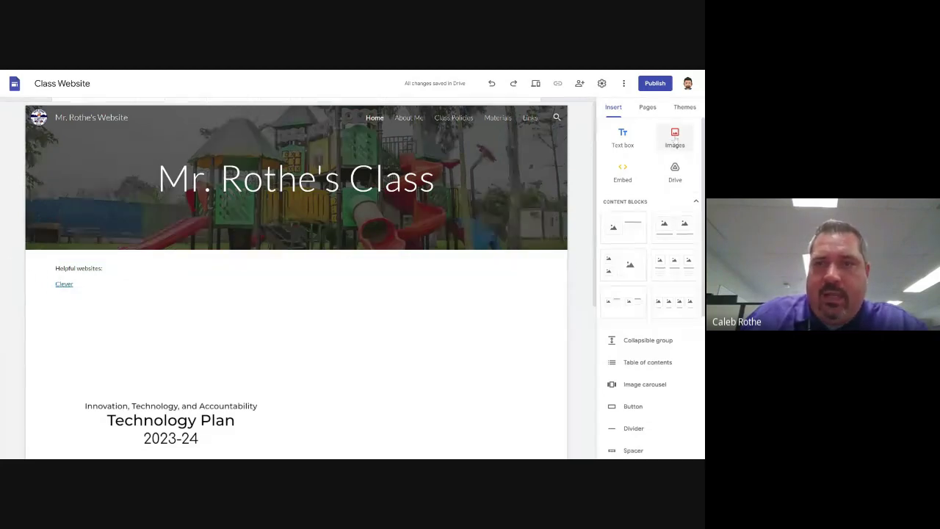
scroll(670, 144, "down", 1)
scroll(665, 149, "up", 1)
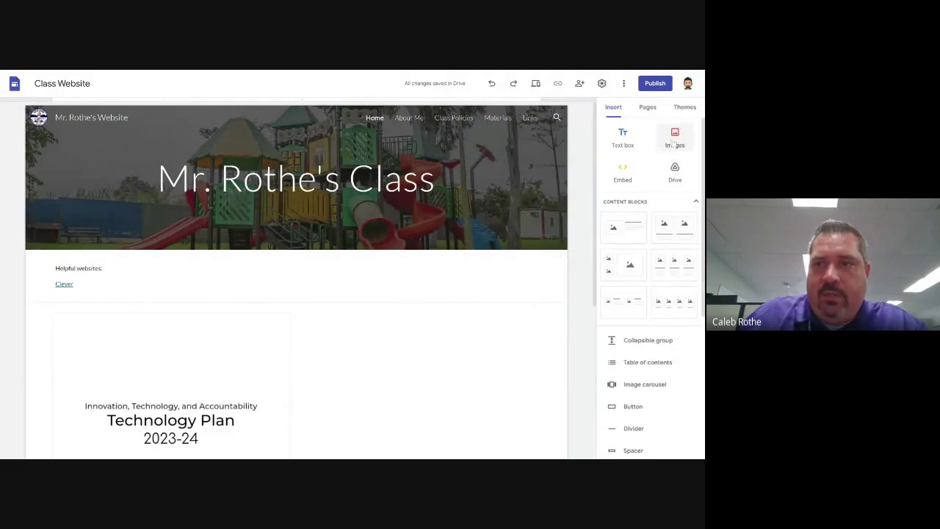
Open the image picker and search Google Images for 'clever'
left_click(673, 141)
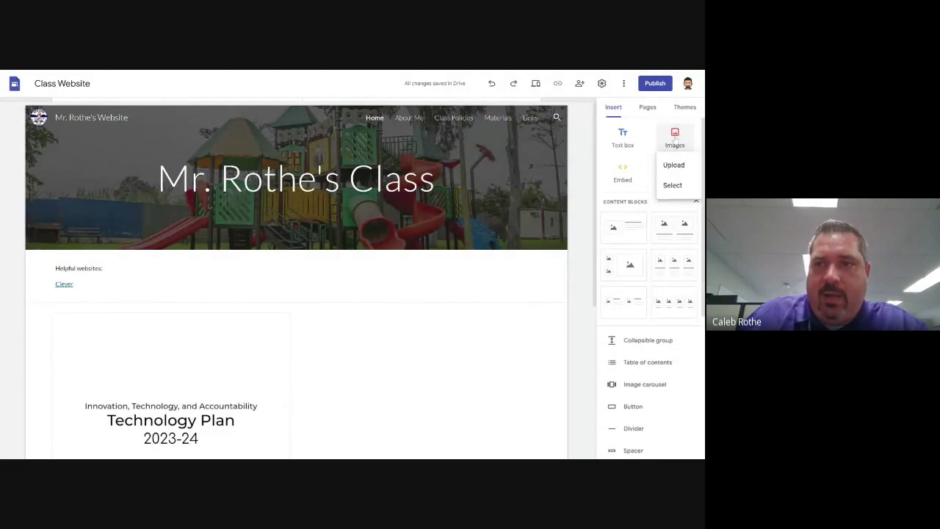
left_click(672, 186)
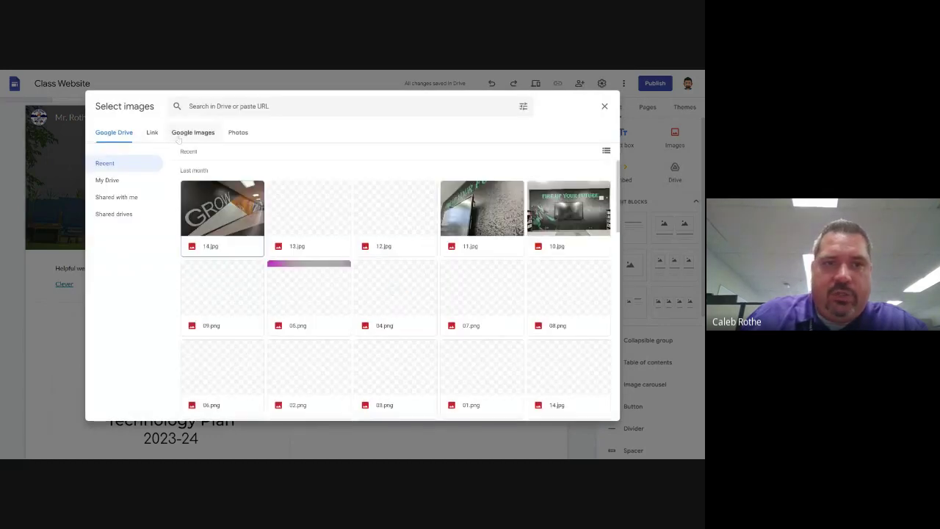
left_click(193, 132)
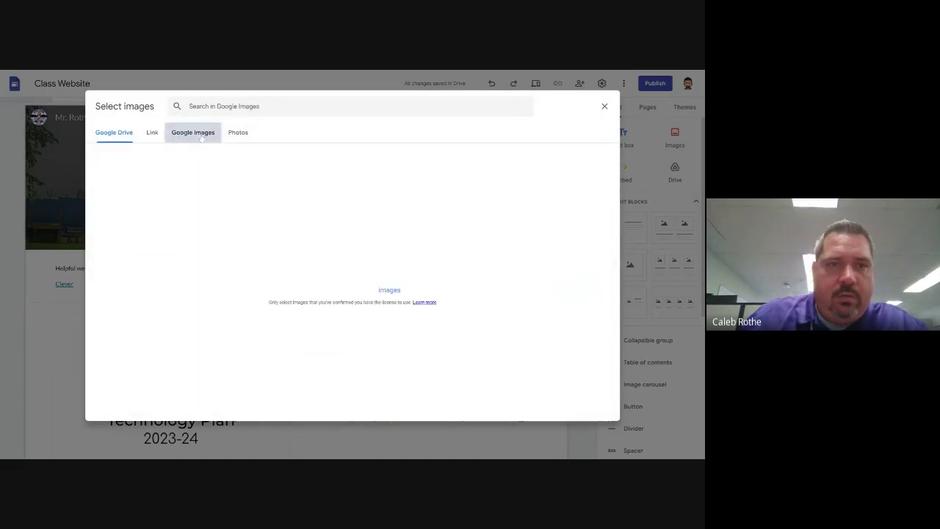
left_click(216, 97)
type("clever")
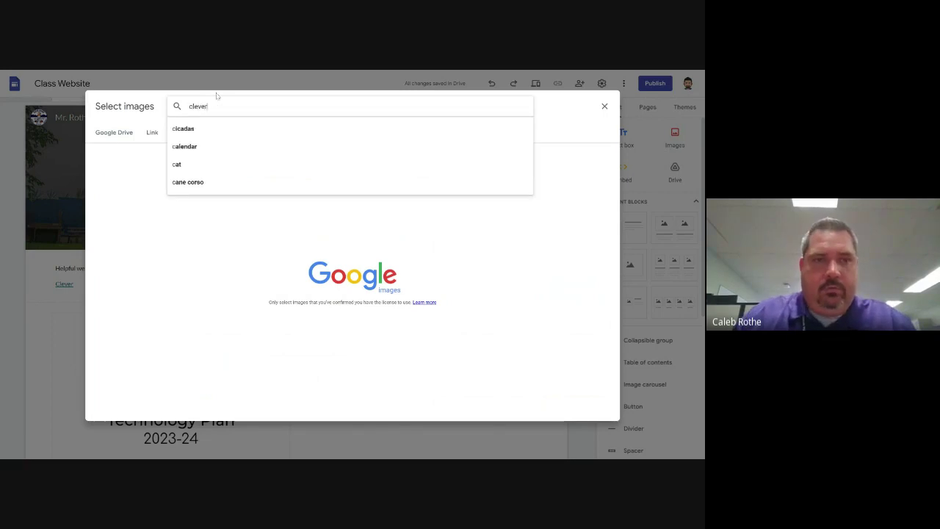
key("Return")
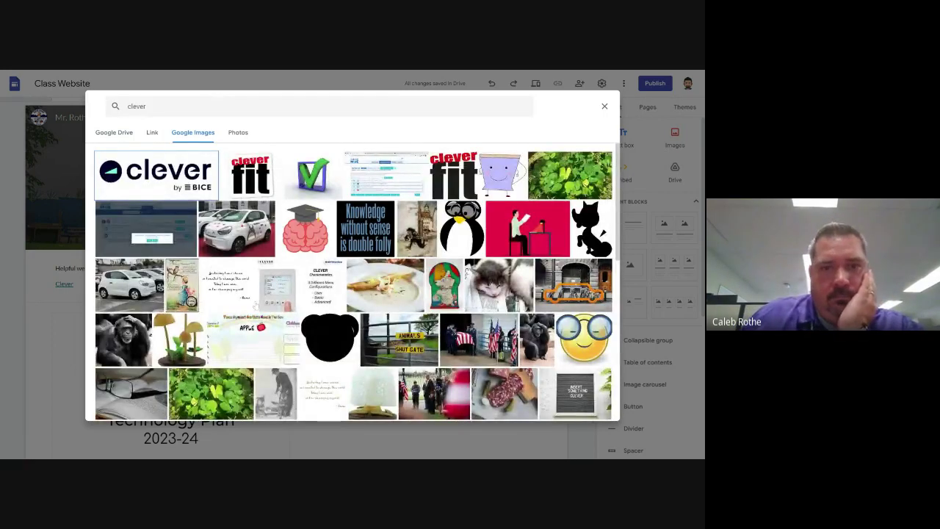
Refine the image search to 'clever logo' and review the results
scroll(280, 309, "down", 5)
scroll(279, 309, "down", 10)
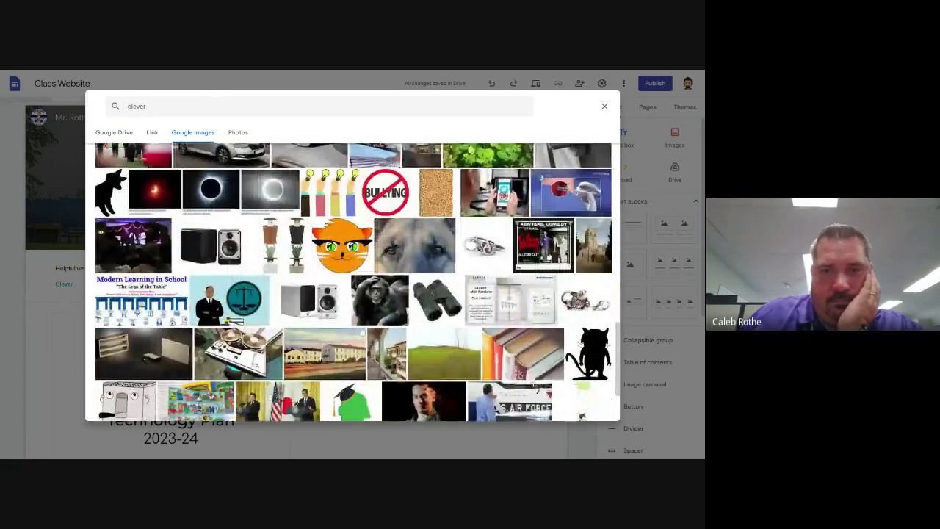
scroll(353, 280, "up", 15)
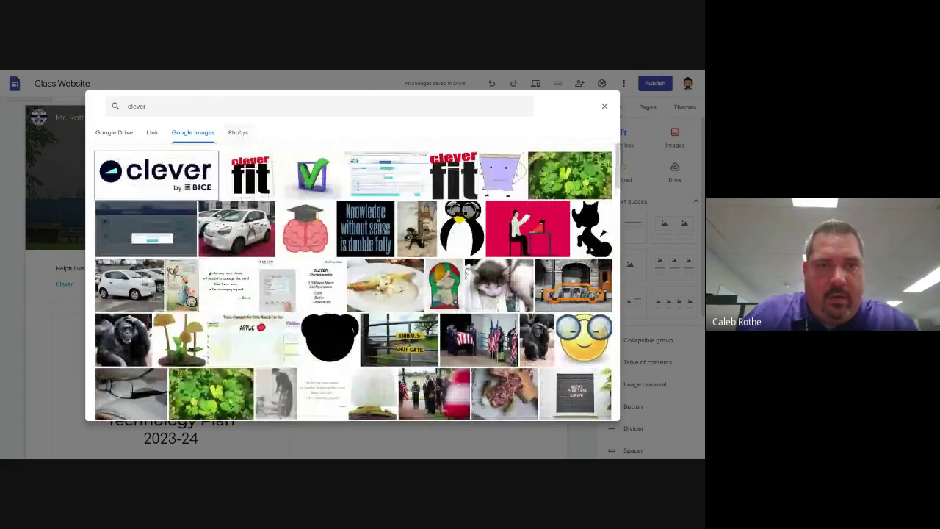
type("logo9")
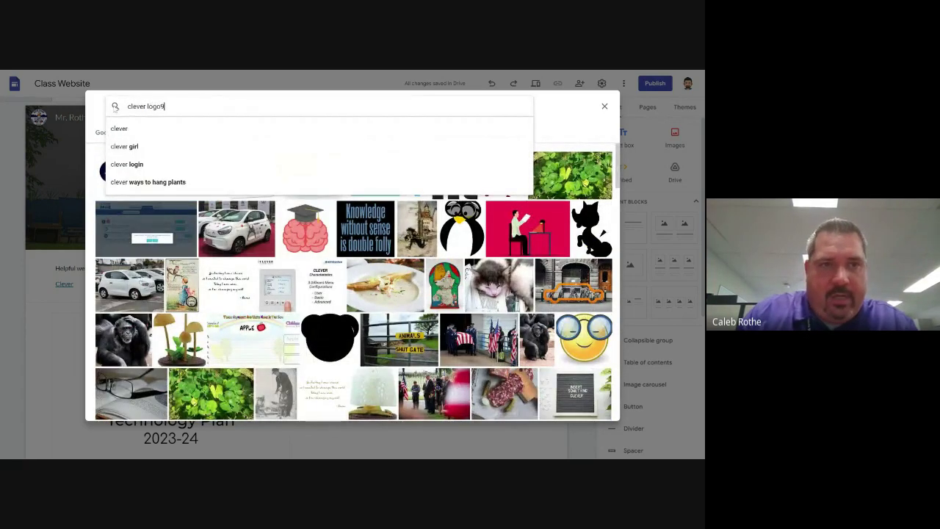
key("Return")
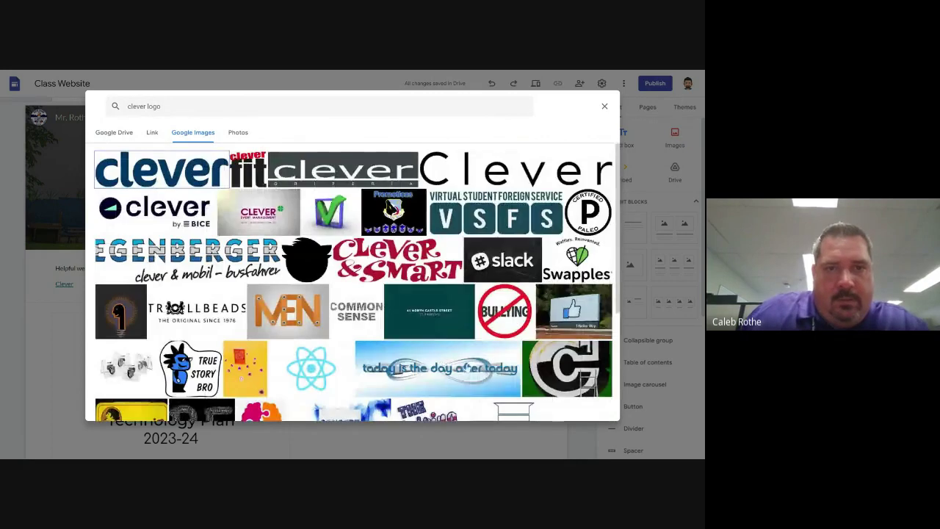
scroll(280, 295, "down", 1)
scroll(280, 296, "down", 3)
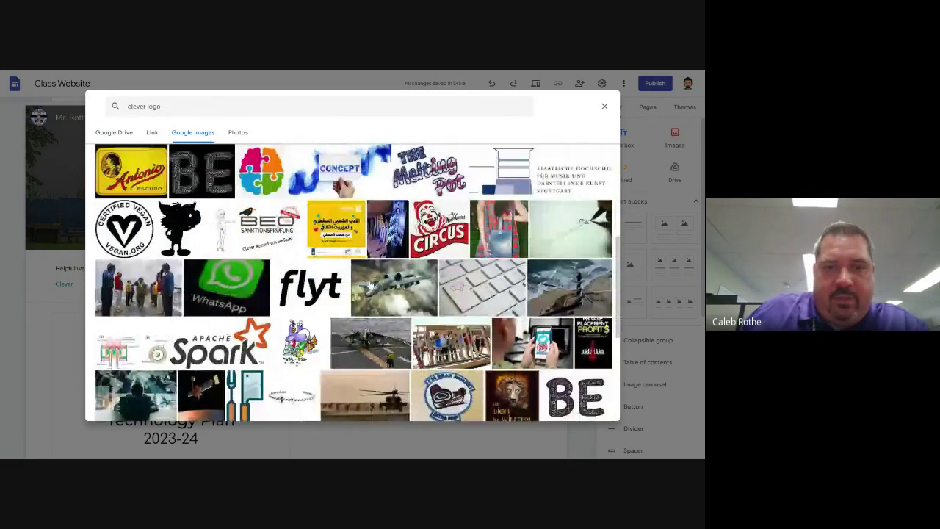
scroll(242, 265, "up", 5)
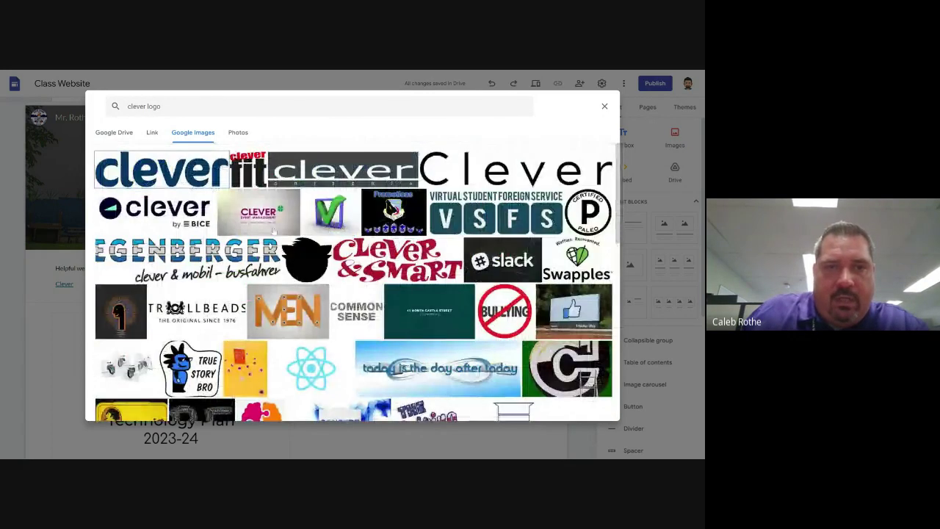
left_click(116, 132)
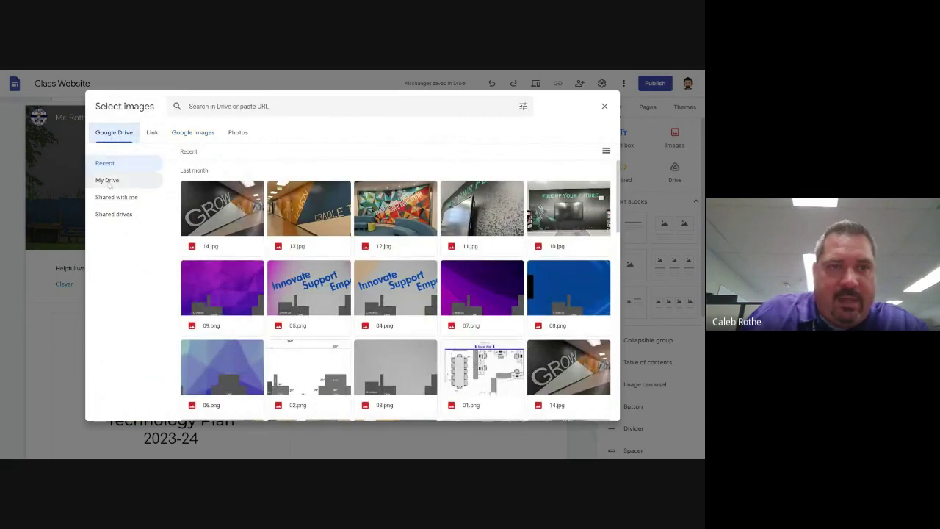
Insert Clever.png from My Drive > Ed Tech Coach Super Folder > Logos > Other App & Site Logos
left_click(107, 180)
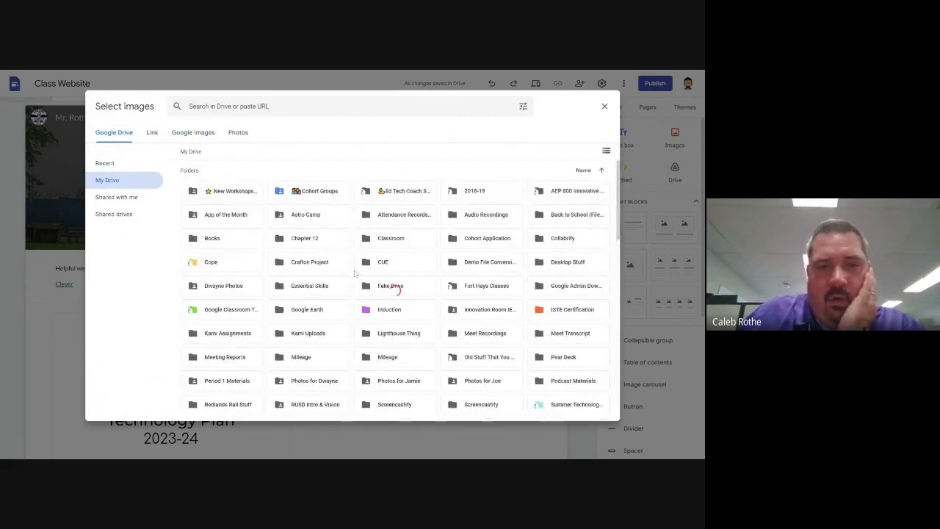
double_click(389, 192)
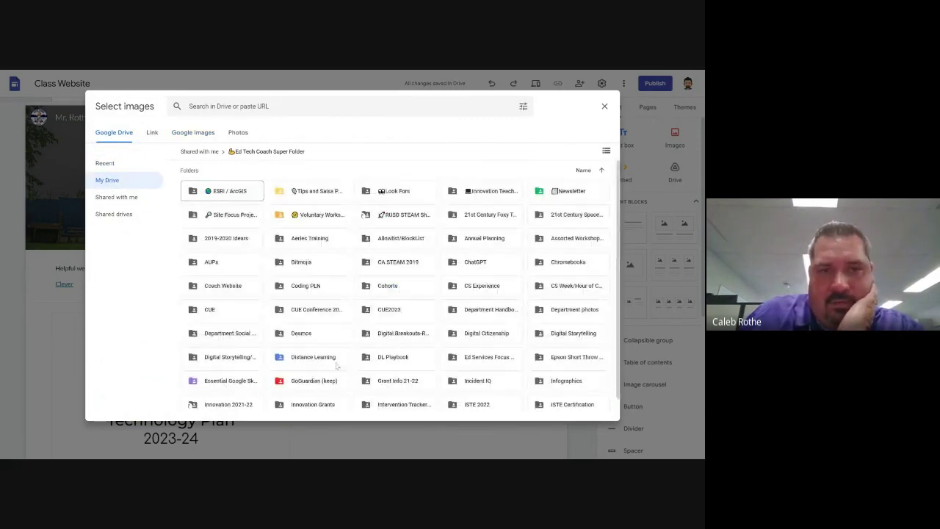
scroll(408, 316, "down", 2)
scroll(406, 315, "up", 3)
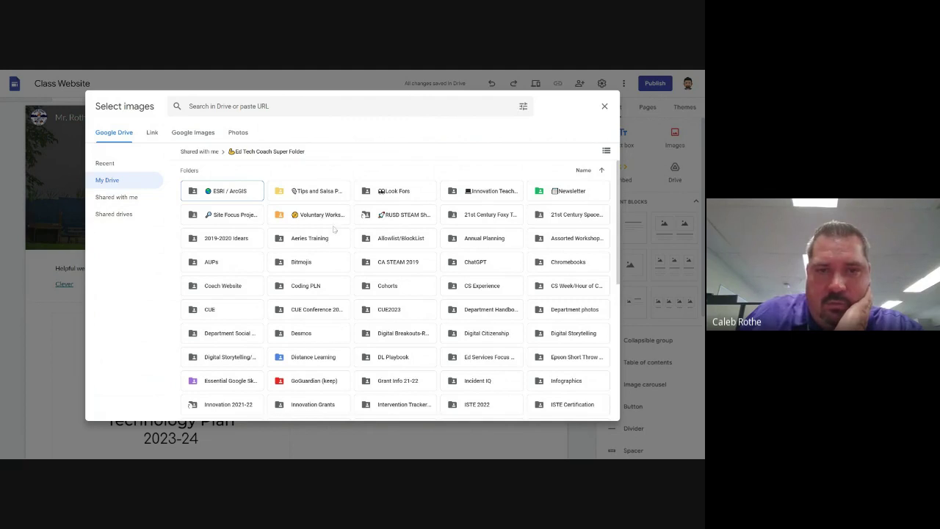
scroll(339, 335, "down", 1)
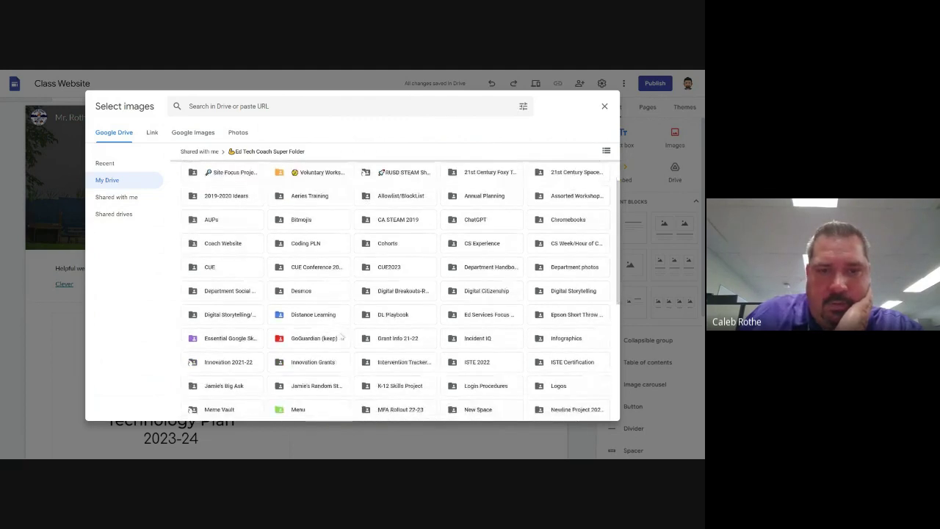
scroll(346, 337, "down", 2)
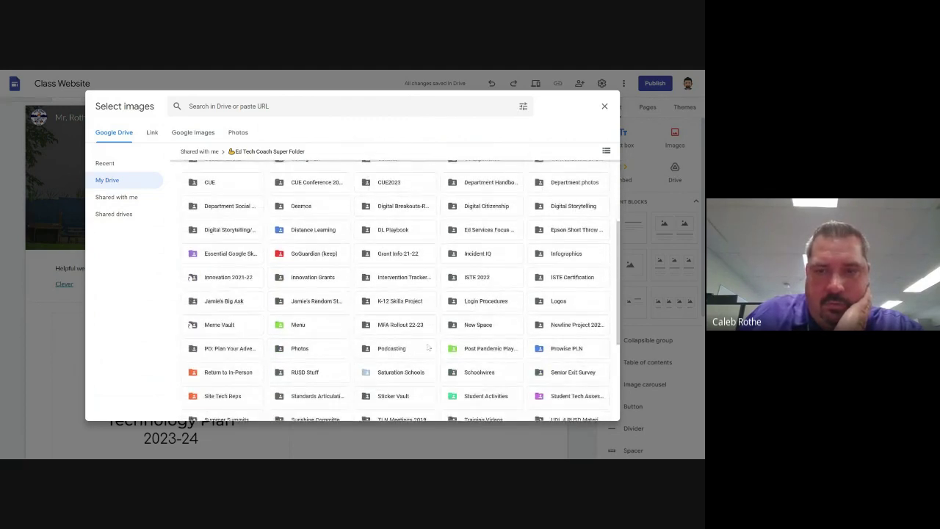
double_click(562, 306)
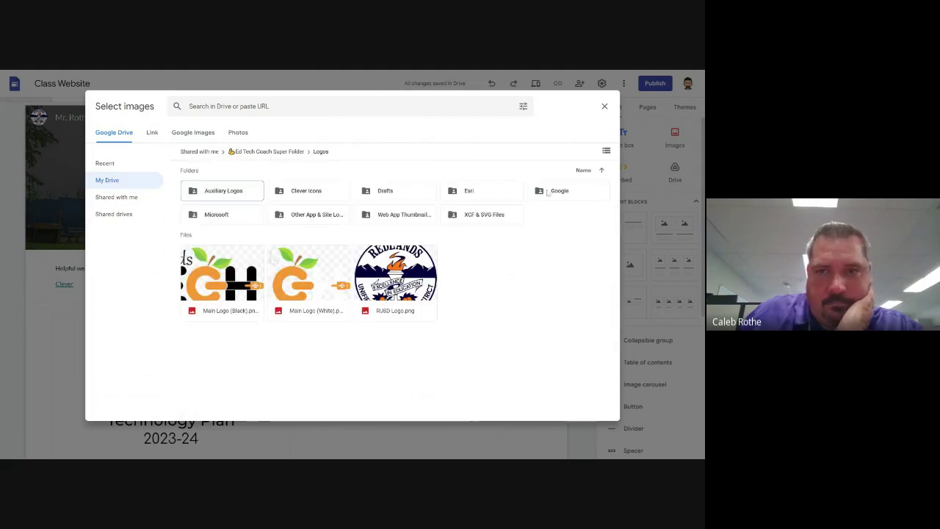
double_click(317, 216)
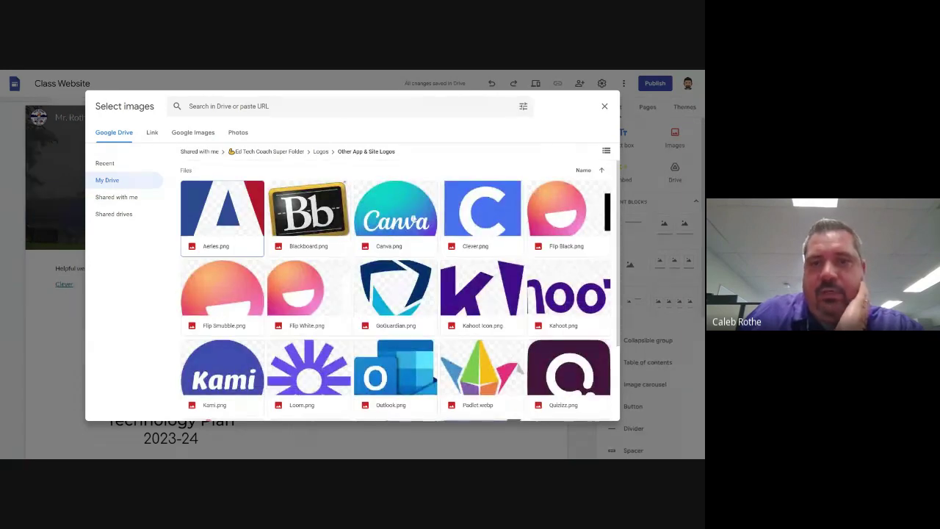
left_click(467, 220)
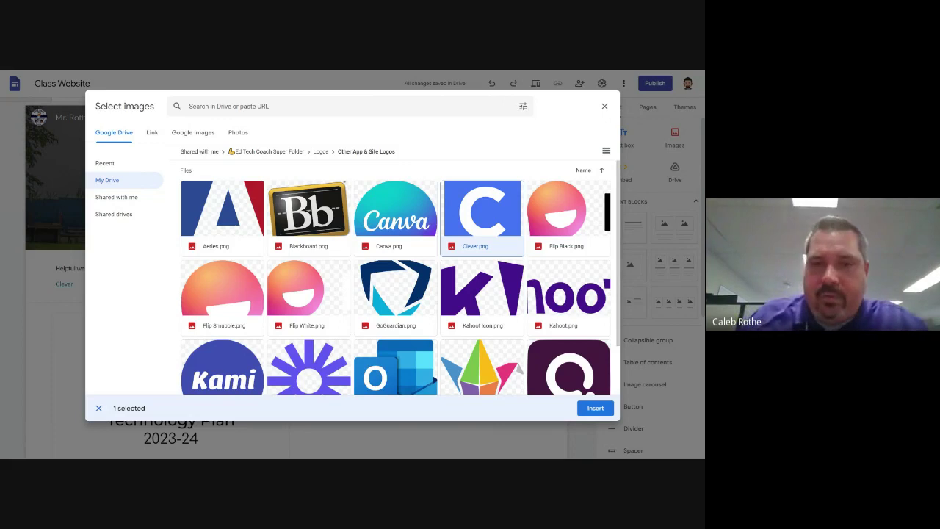
left_click(595, 409)
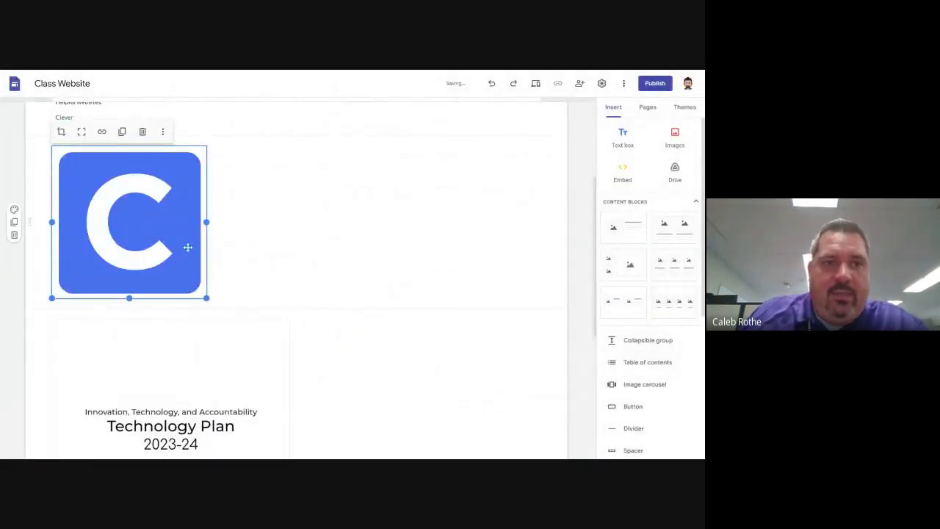
Move the Clever logo to the section's right side and shrink it to a small square
left_click_drag(134, 228, 433, 225)
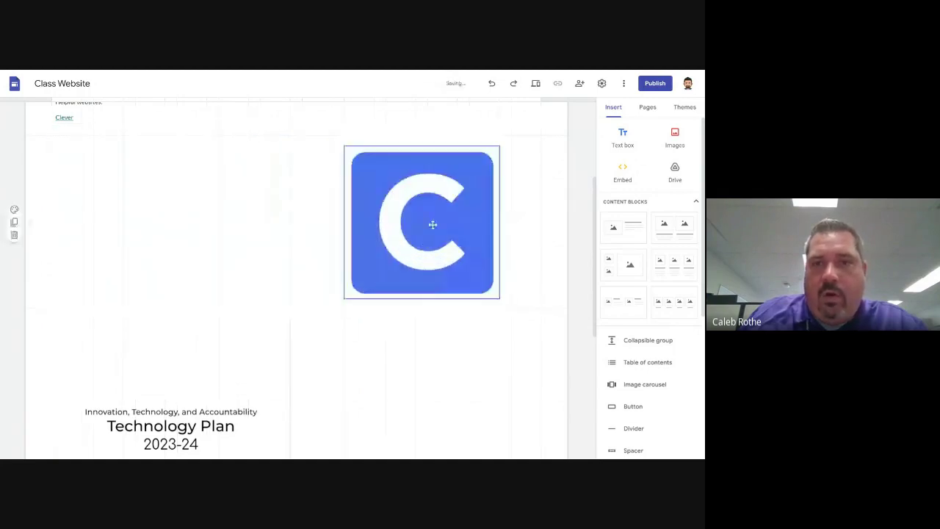
left_click(377, 252)
left_click_drag(343, 298, 346, 295)
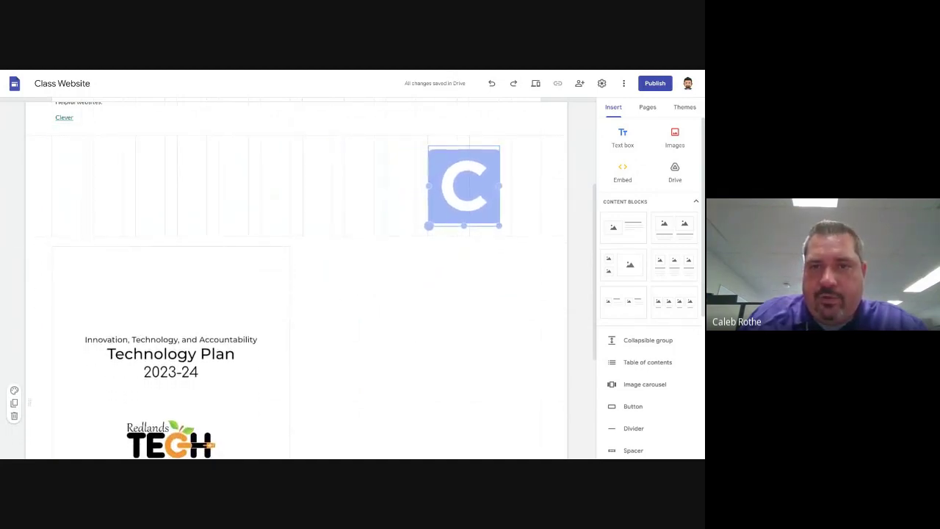
left_click_drag(499, 226, 499, 219)
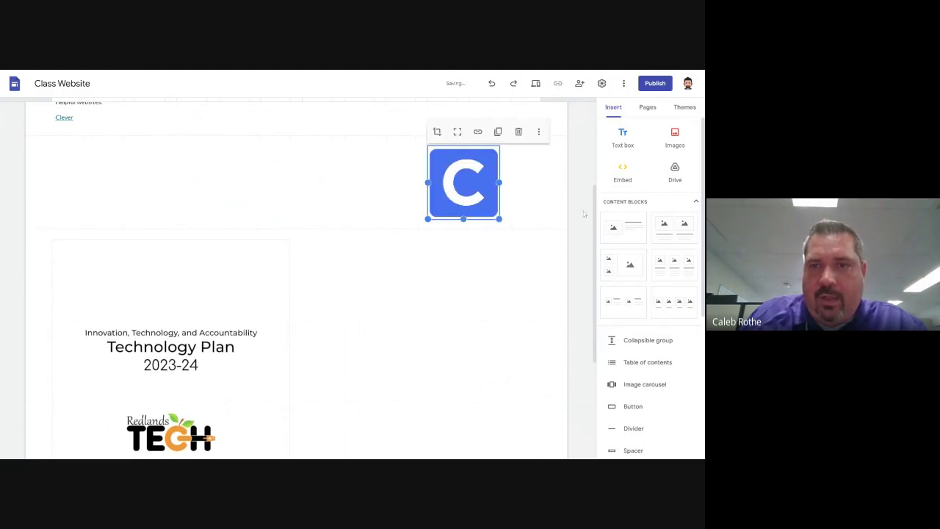
scroll(519, 291, "up", 3)
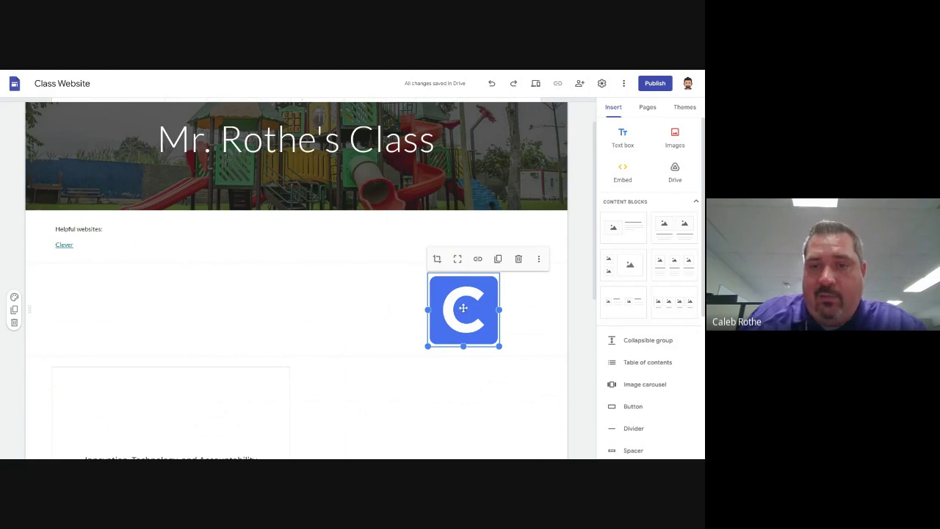
left_click(478, 259)
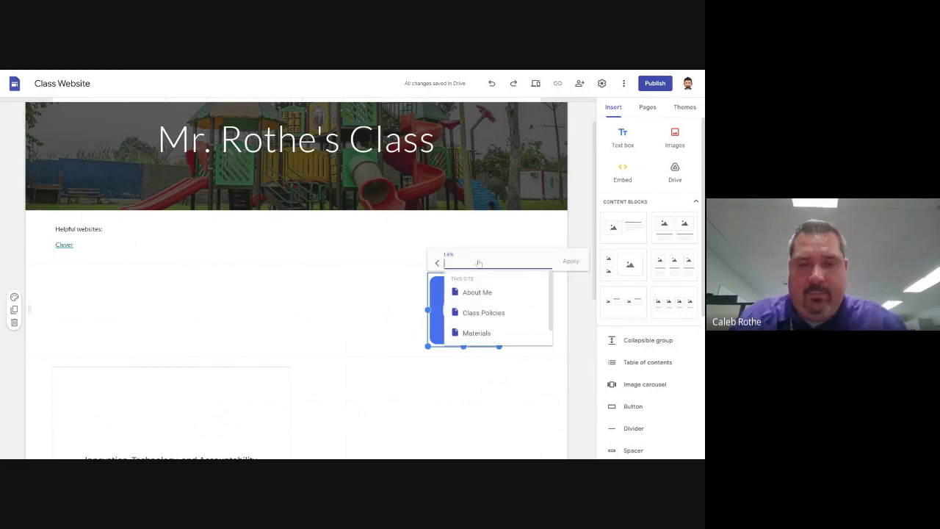
type("https://clever.com/in/redlands")
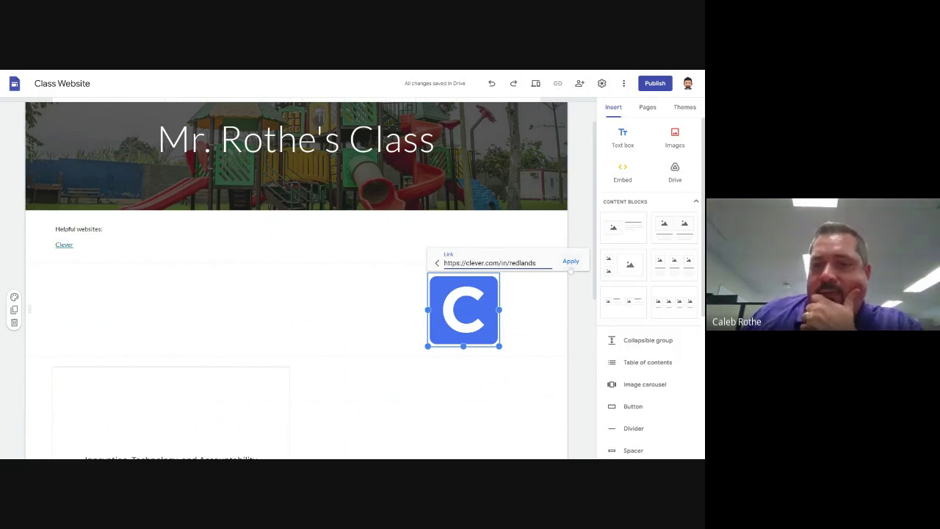
left_click(571, 262)
left_click(421, 330)
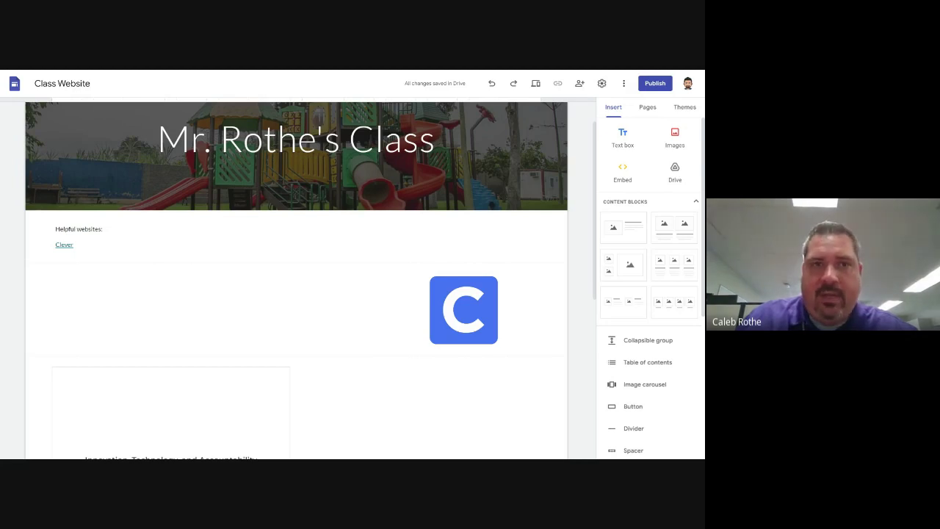
key("alt+Tab")
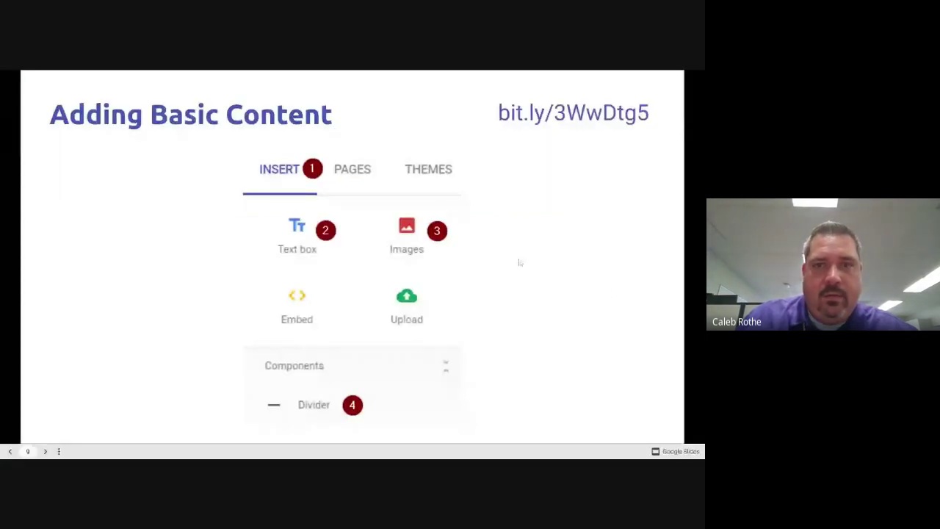
key("Right")
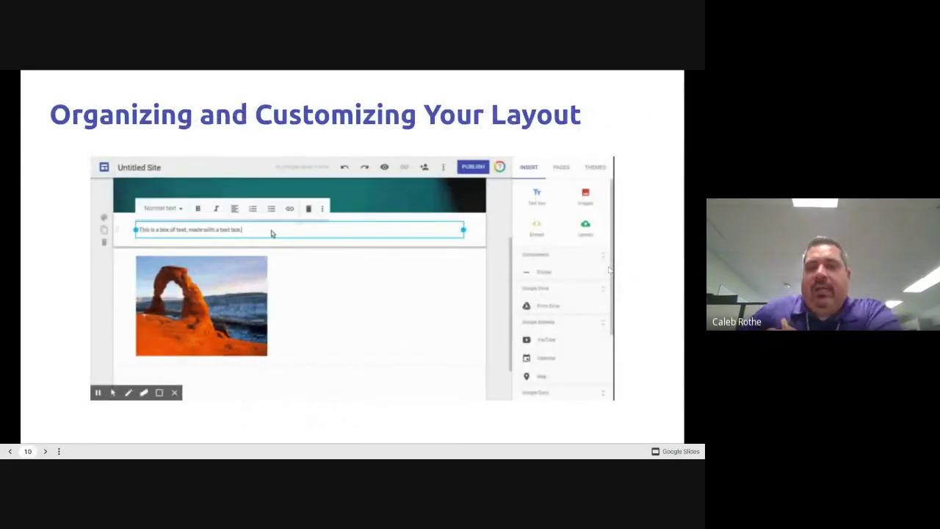
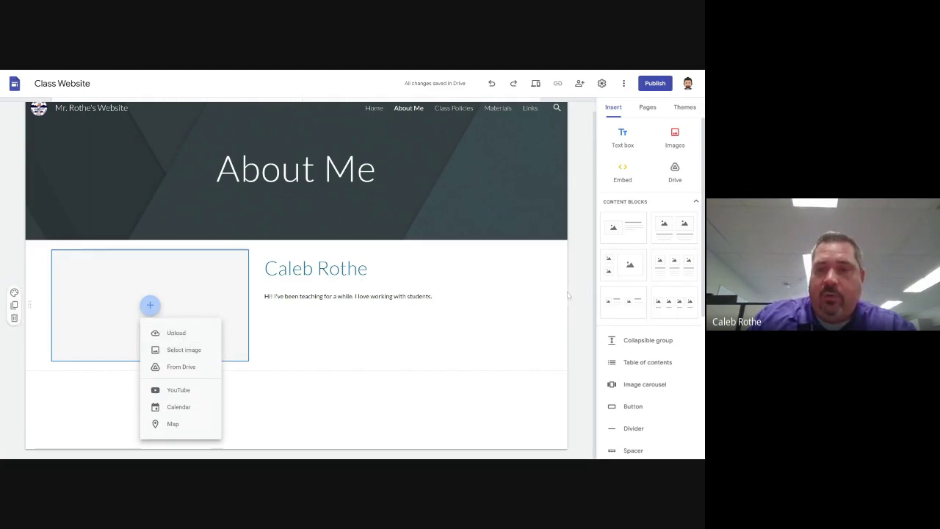
Open the image picker for the empty placeholder, switching to its Google Images search
key("Escape")
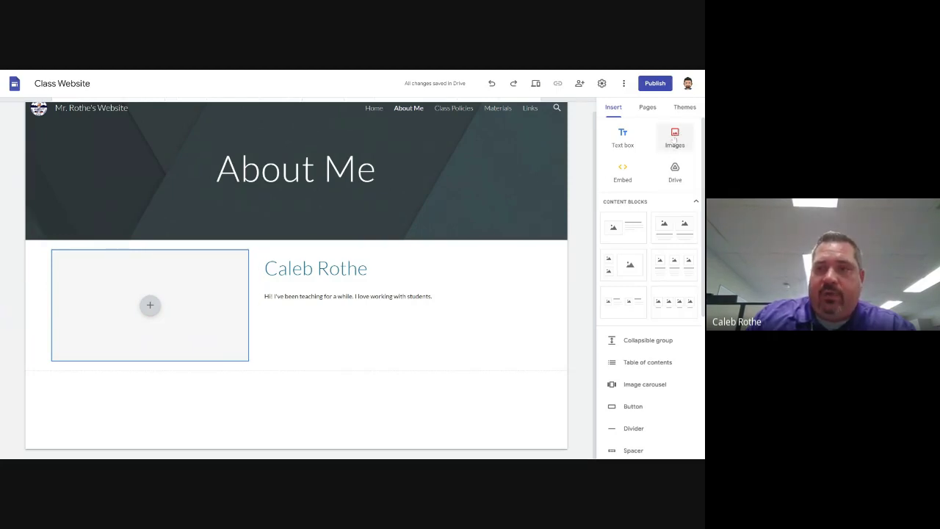
left_click(676, 136)
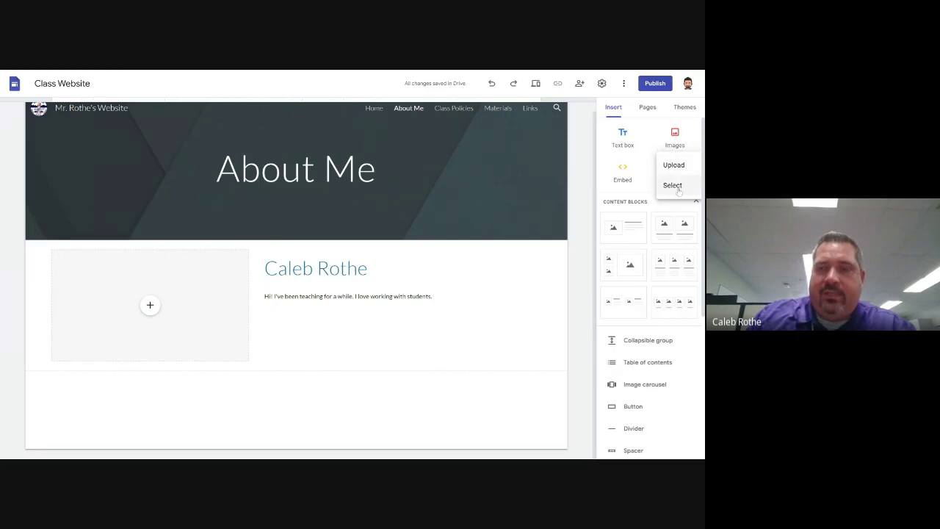
left_click(679, 189)
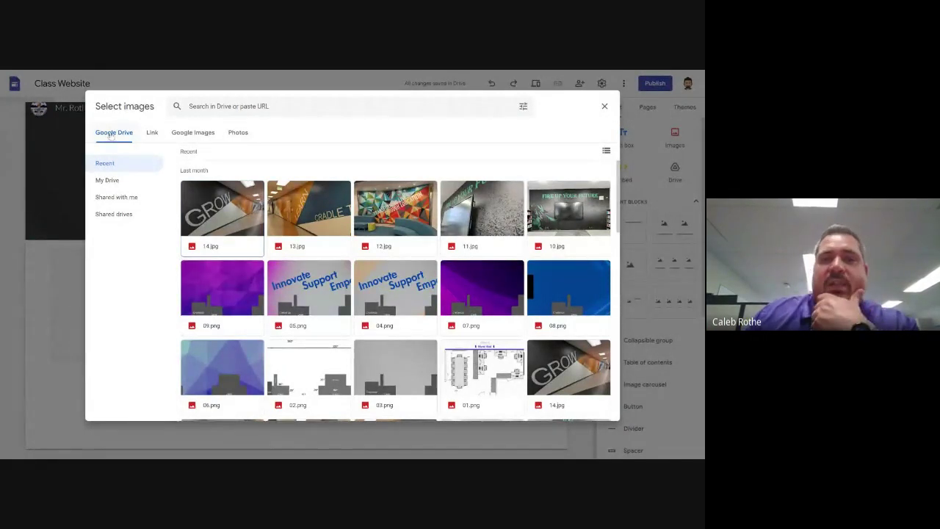
left_click(144, 133)
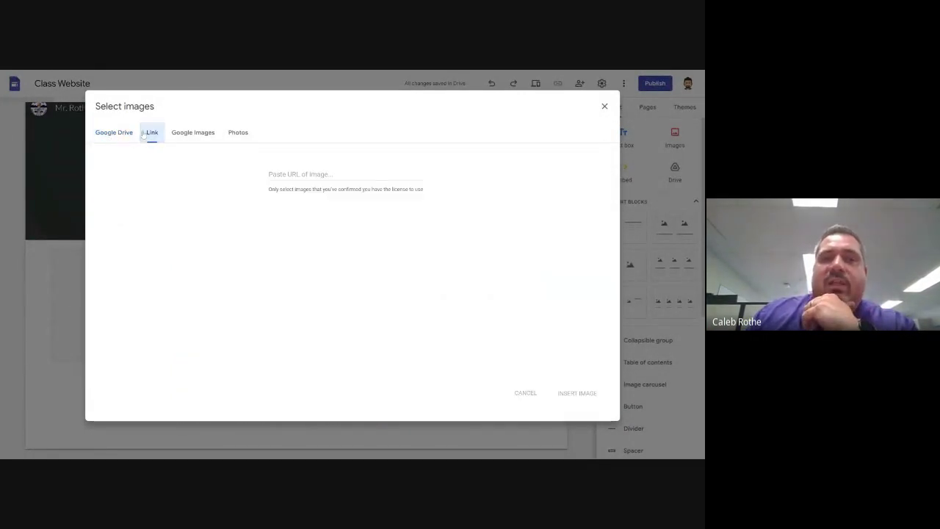
left_click(195, 136)
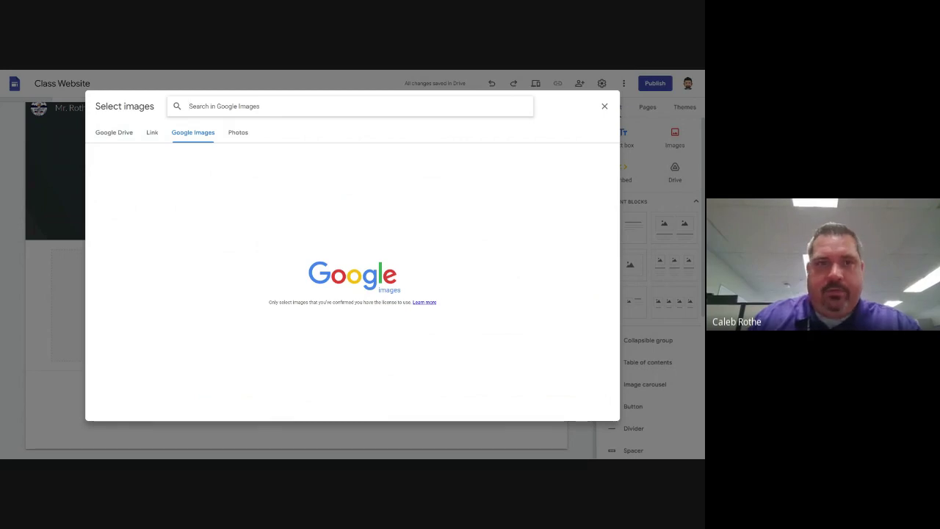
Search Google Images for 'smokey the bear' and insert the picture of him among trees
type("smokey the bear")
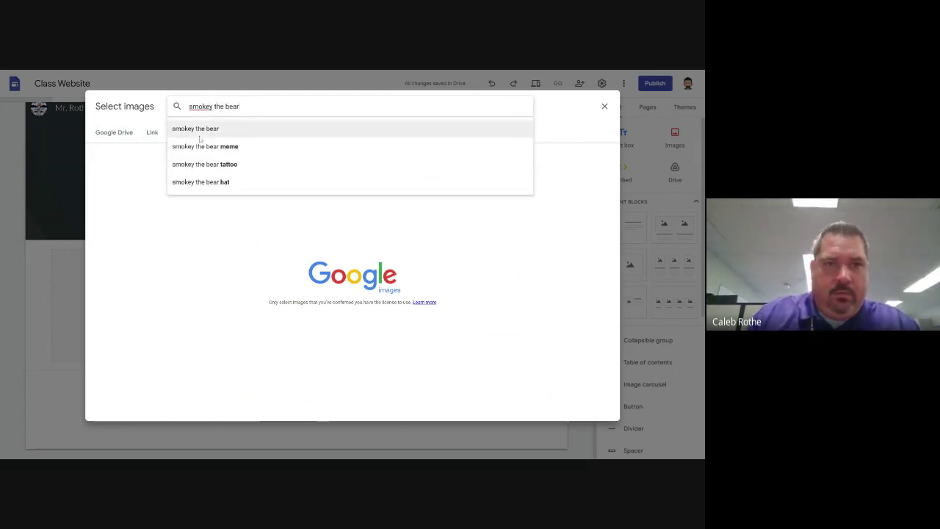
left_click(309, 129)
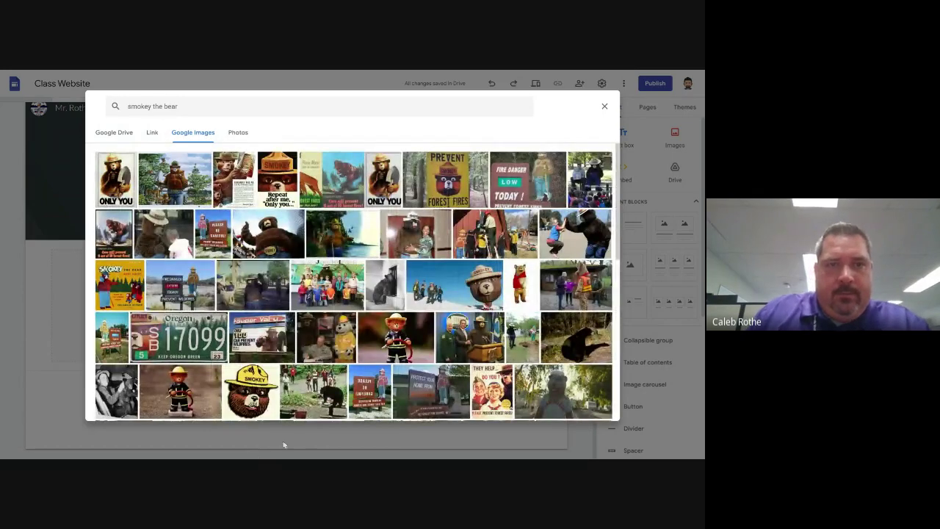
scroll(425, 316, "down", 5)
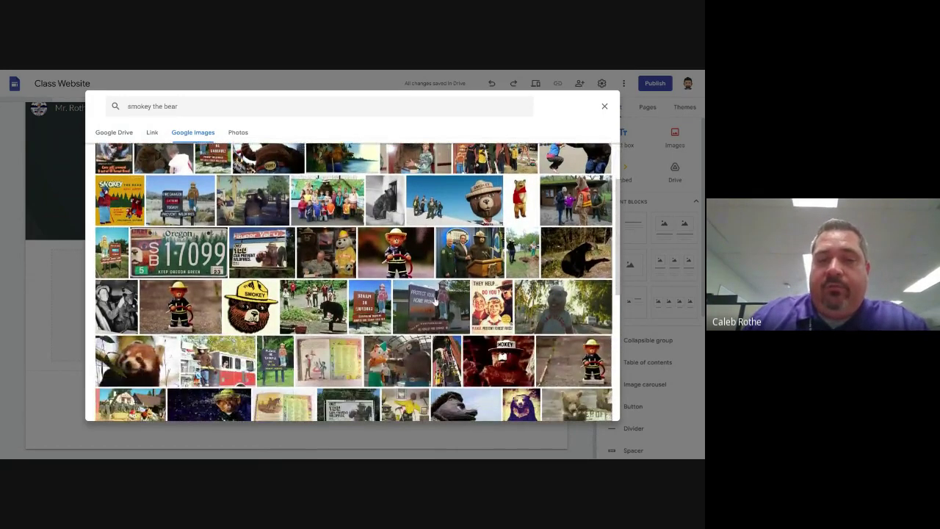
scroll(424, 317, "up", 5)
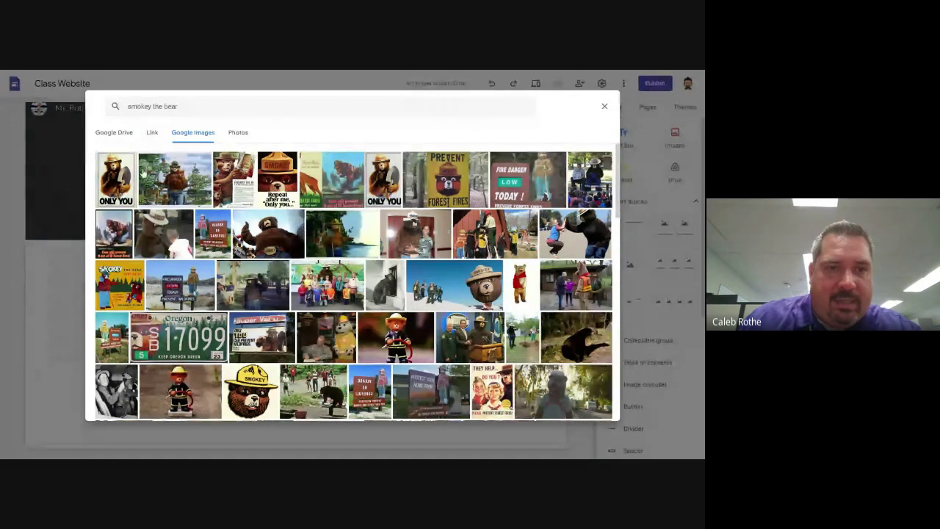
left_click(178, 177)
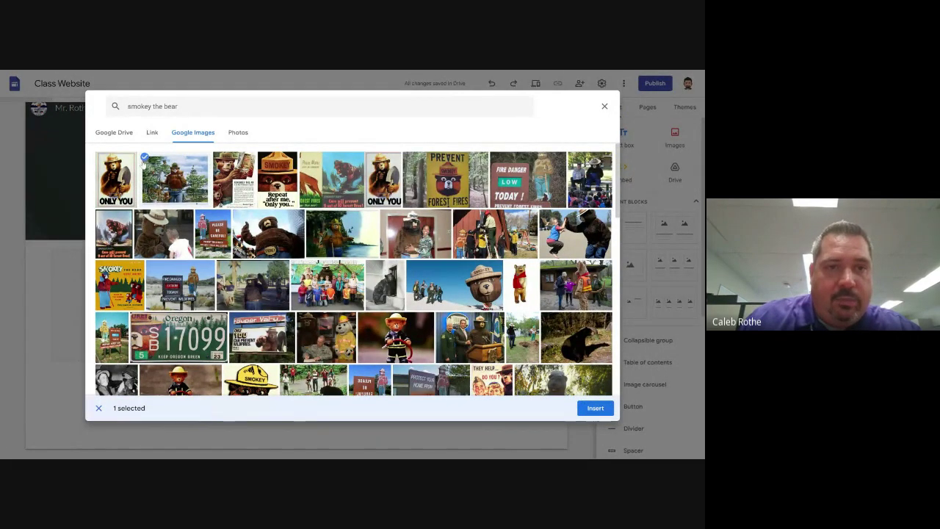
left_click(595, 408)
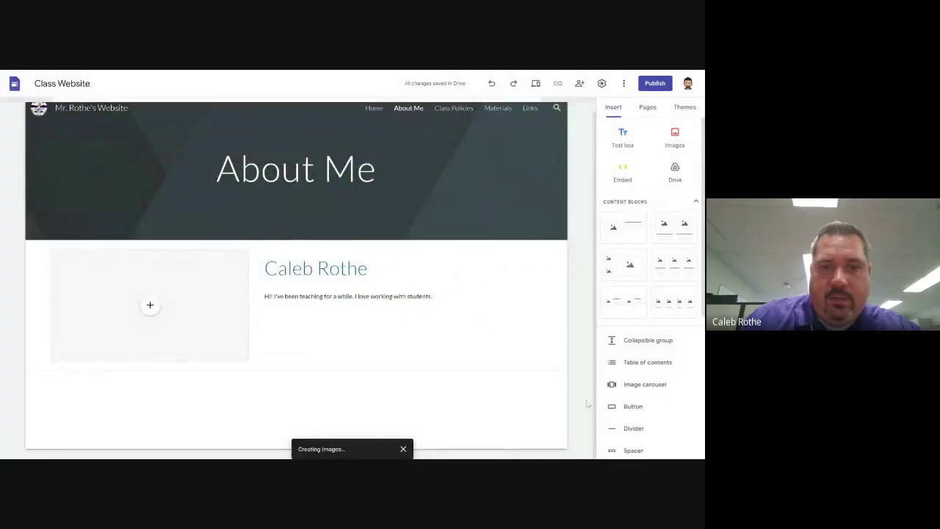
Enlarge the Smokey Bear image from its corner, then make it slightly shorter
left_click(360, 330)
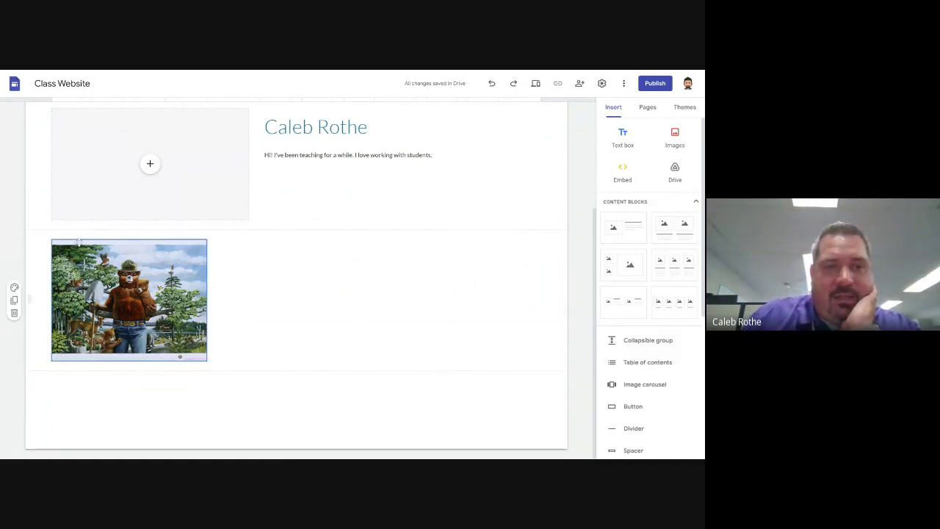
left_click(150, 309)
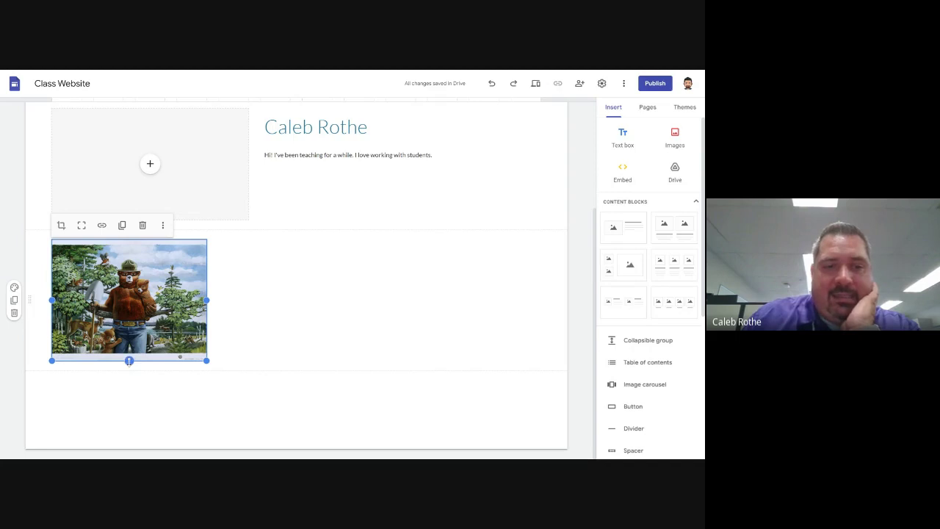
left_click_drag(130, 361, 129, 361)
left_click(335, 346)
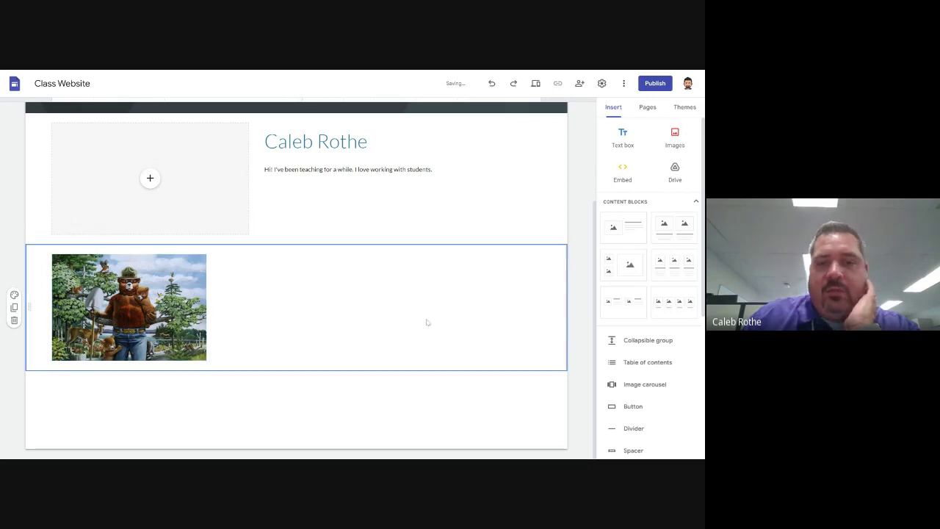
left_click(172, 334)
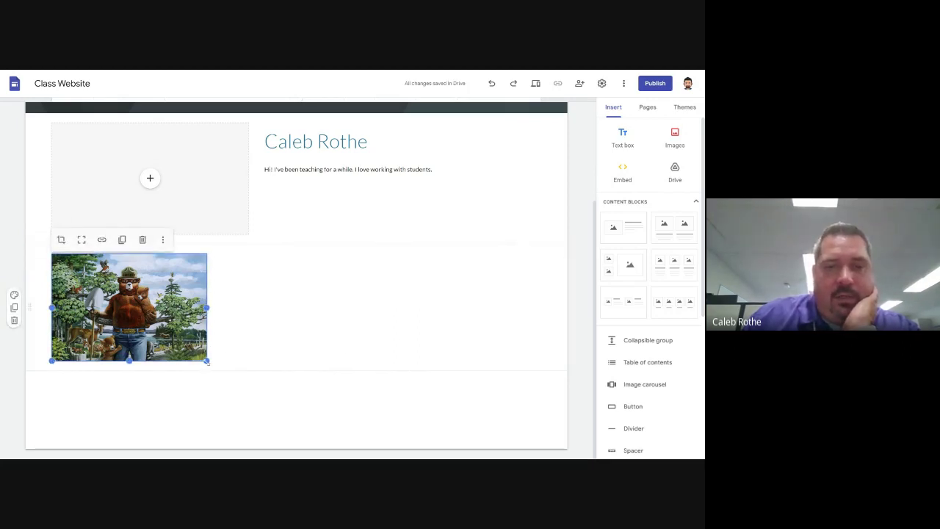
left_click_drag(206, 361, 290, 428)
left_click_drag(171, 428, 172, 417)
left_click(557, 310)
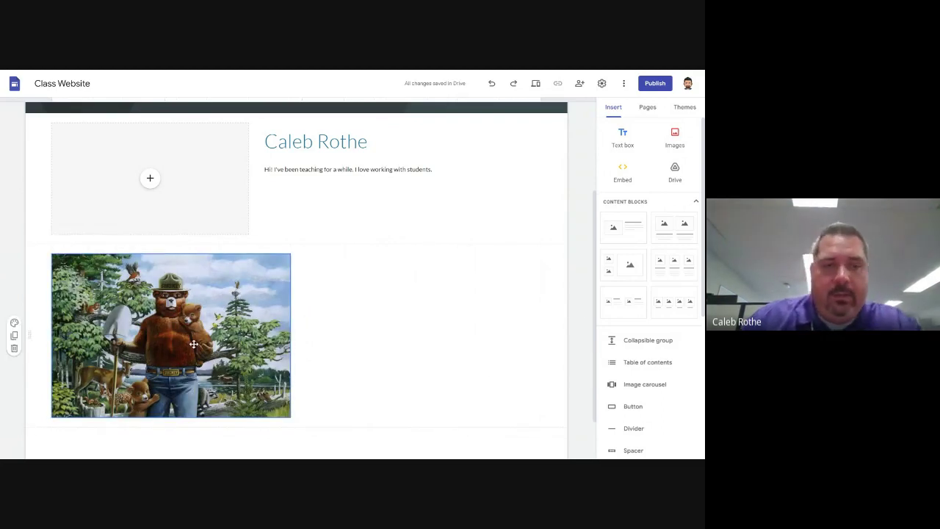
Select the Smokey Bear image again and drag it rightward within its section
scroll(294, 280, "down", 1)
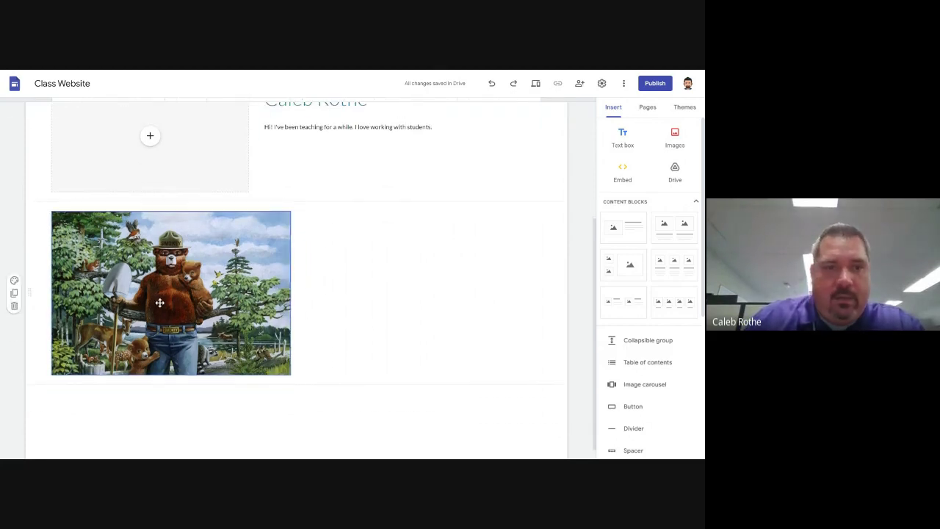
scroll(162, 305, "up", 1)
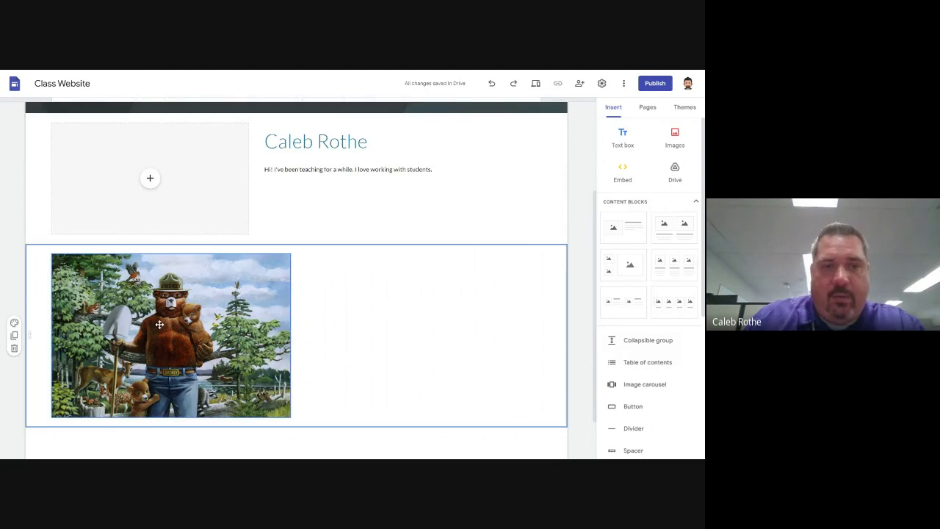
left_click(176, 324)
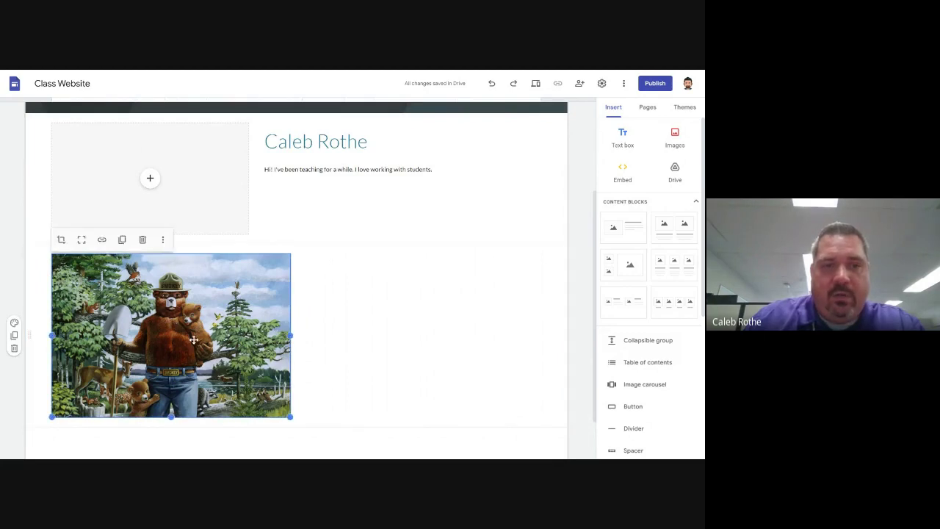
left_click_drag(152, 335, 301, 332)
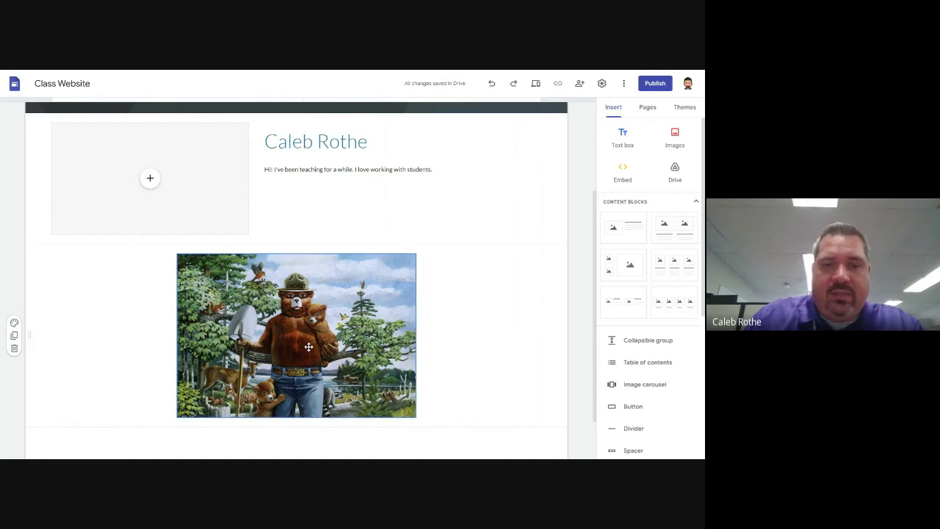
Move the Smokey Bear image up into the About Me section, between the heading and intro
left_click_drag(309, 347, 234, 161)
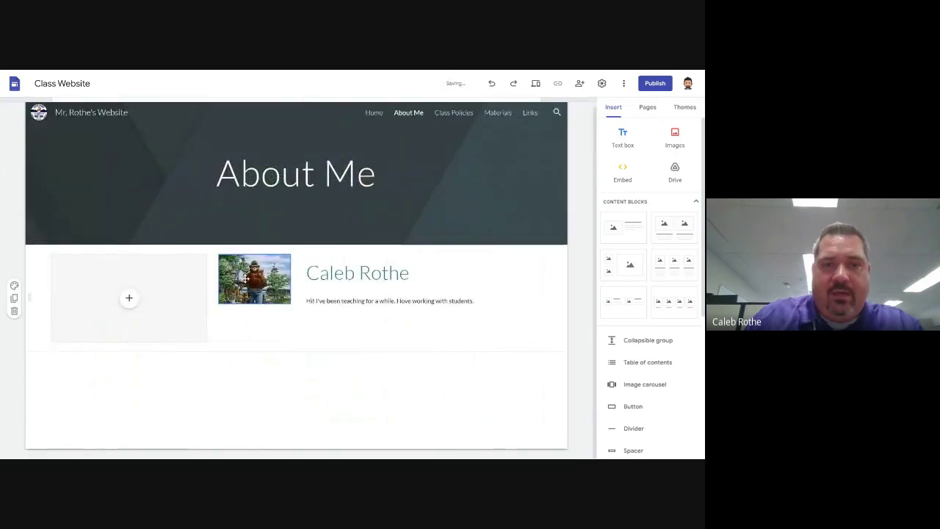
left_click_drag(254, 279, 553, 296)
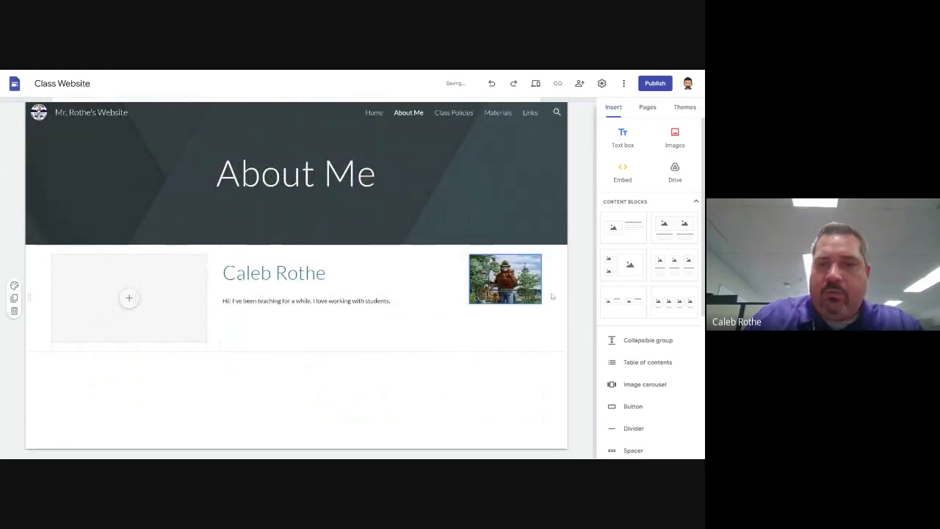
left_click_drag(463, 292, 374, 294)
Drop the Smokey Bear image alone into the empty placeholder left of the heading
scroll(464, 377, "down", 3)
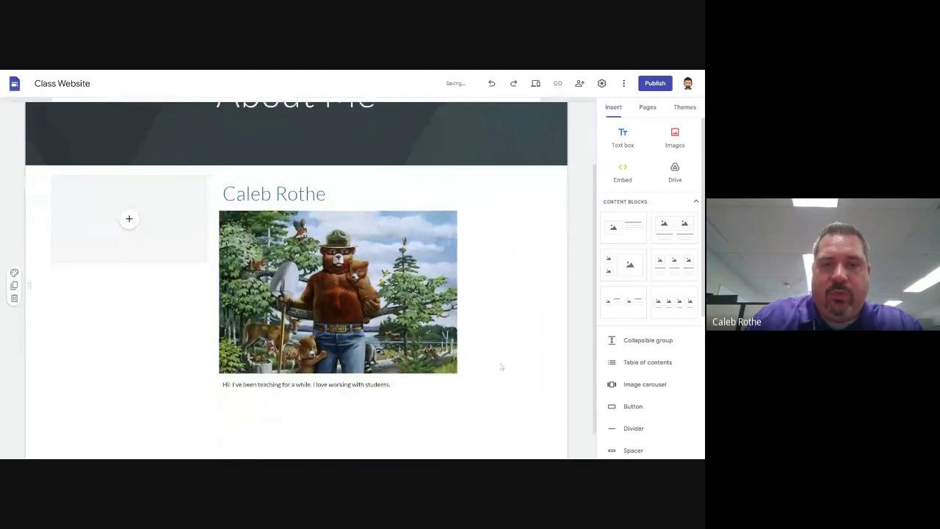
left_click(270, 349)
left_click(346, 260)
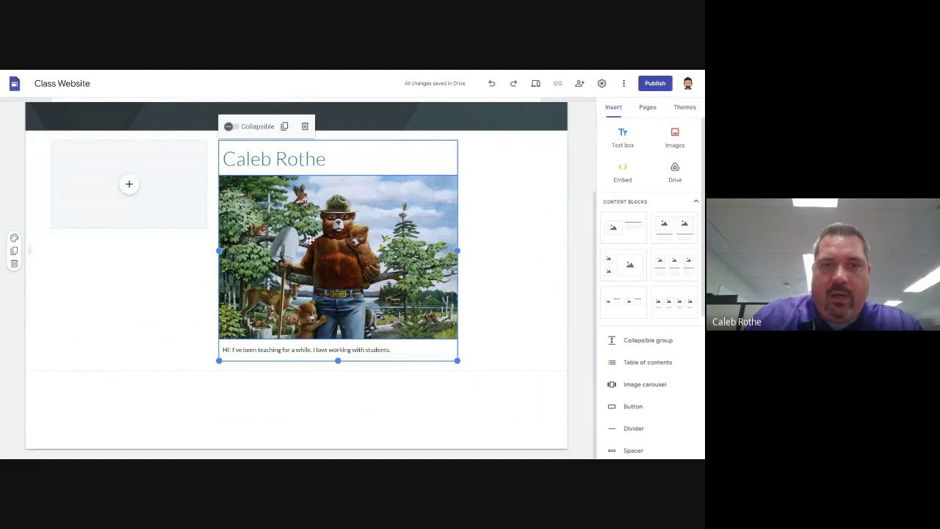
left_click(322, 236)
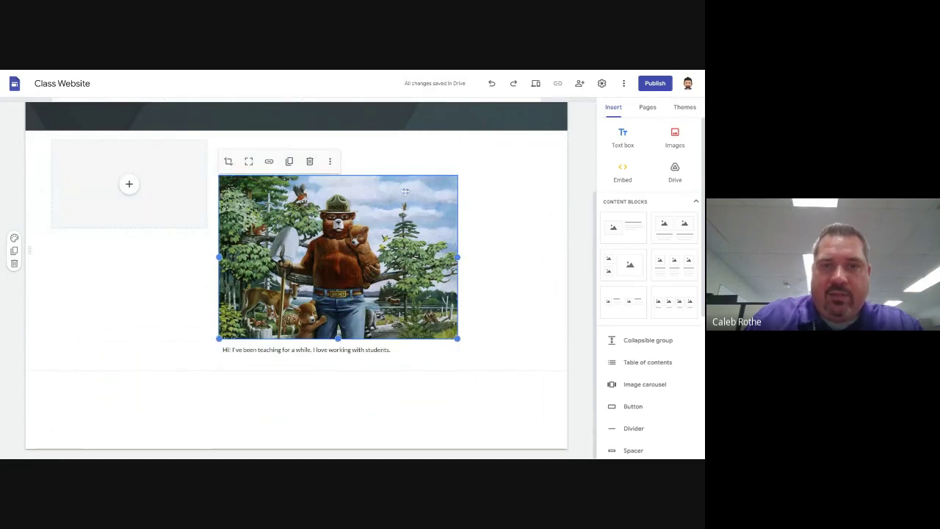
left_click_drag(351, 280, 103, 173)
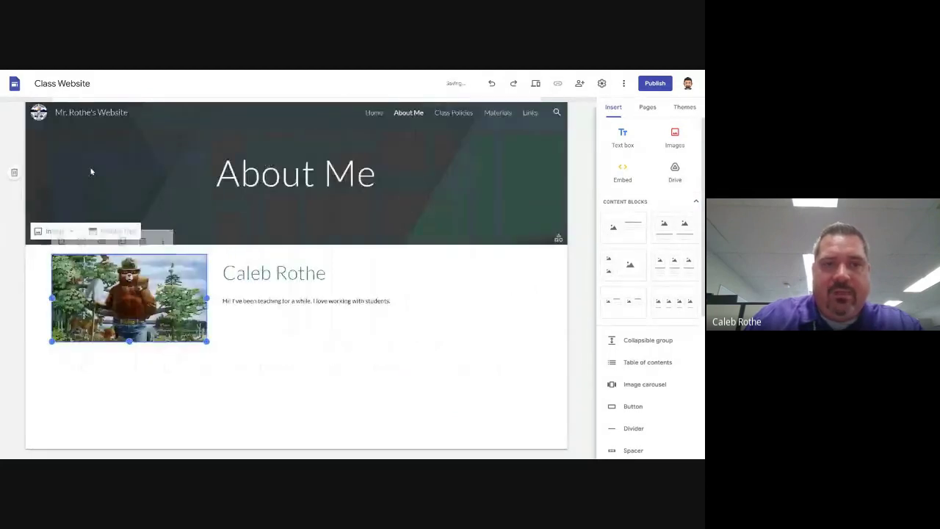
left_click(576, 277)
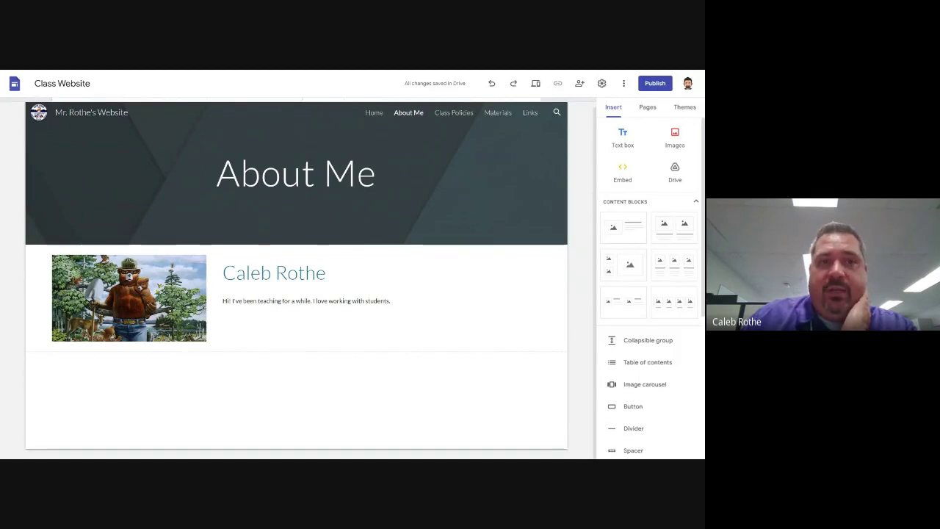
Return to the Google Slides presentation and advance to the next slide
key("alt+Tab")
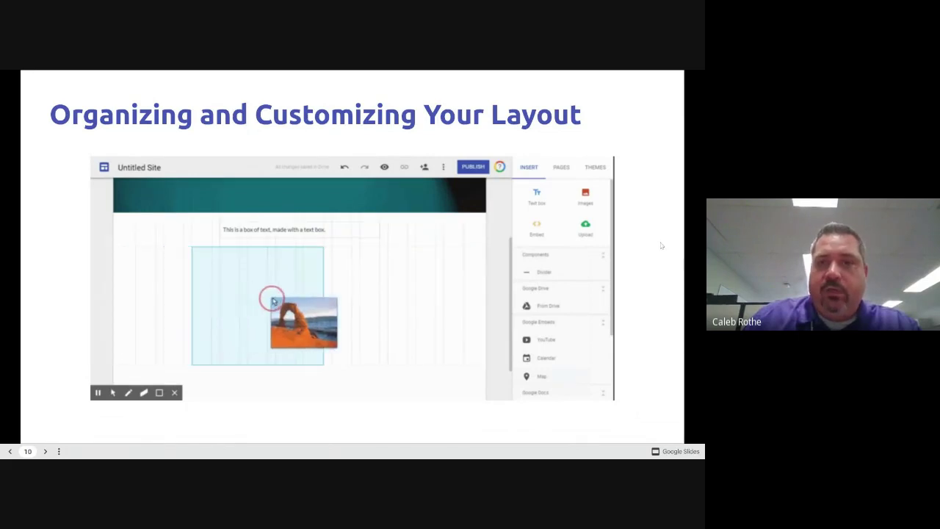
key("Right")
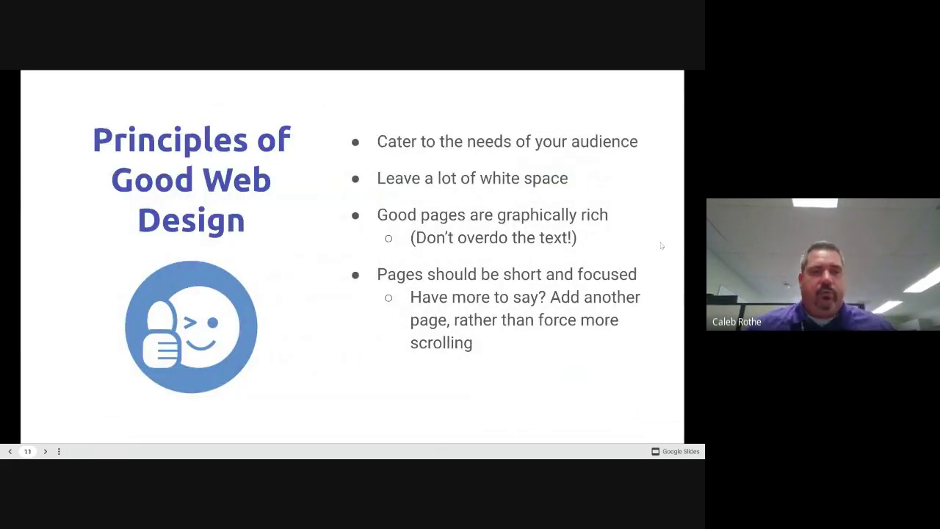
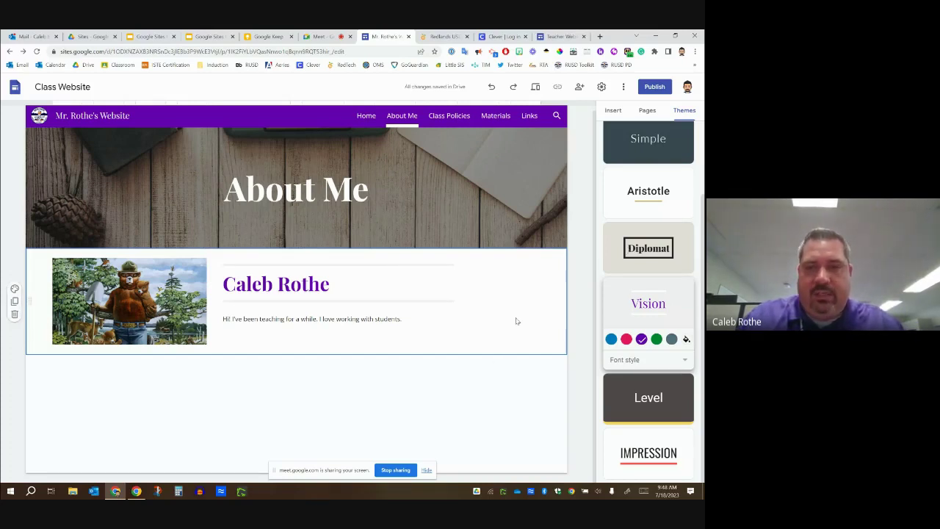
Delete the template's profile section, undo it, and return to the Modifying the Theme slide
right_click(504, 291)
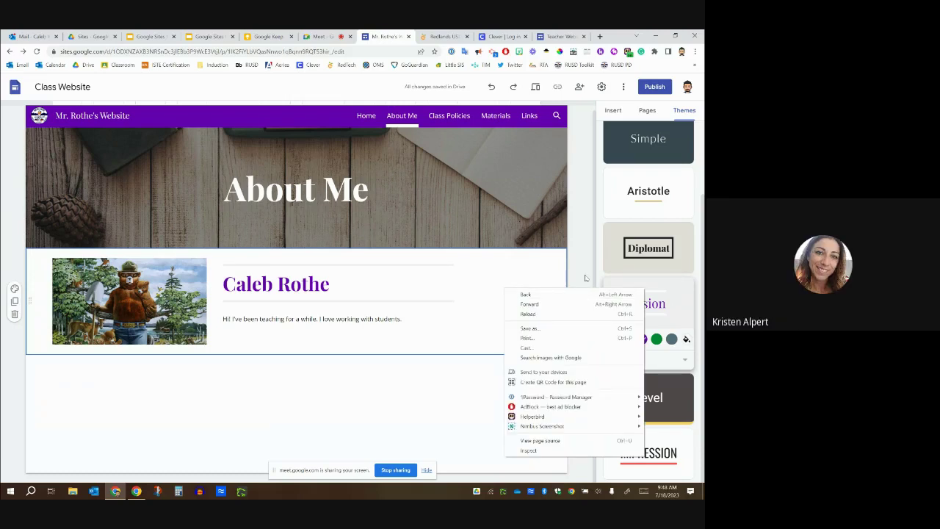
left_click(523, 270)
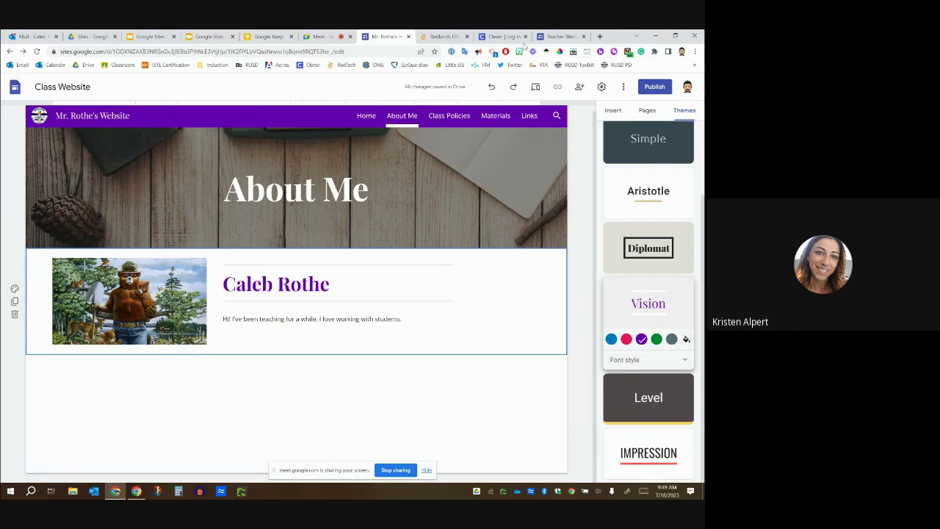
left_click(559, 36)
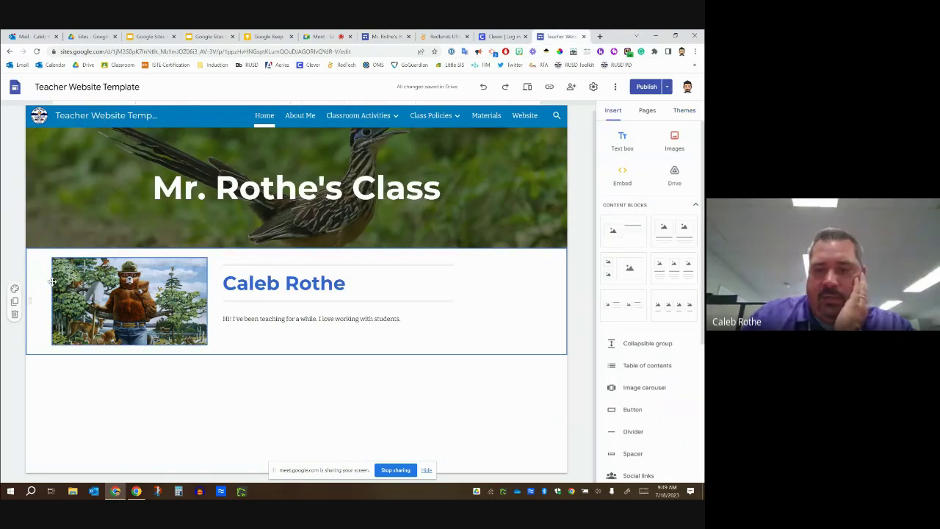
key("Delete")
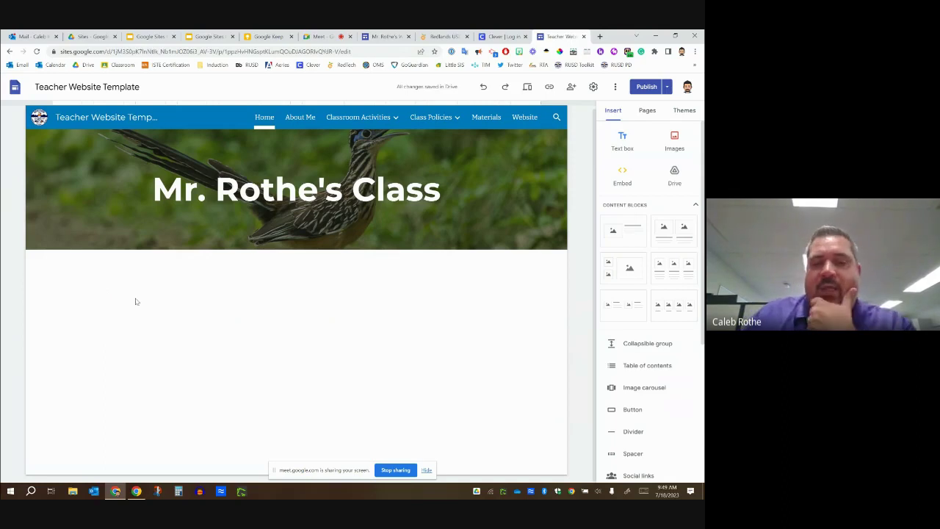
key("ctrl+z")
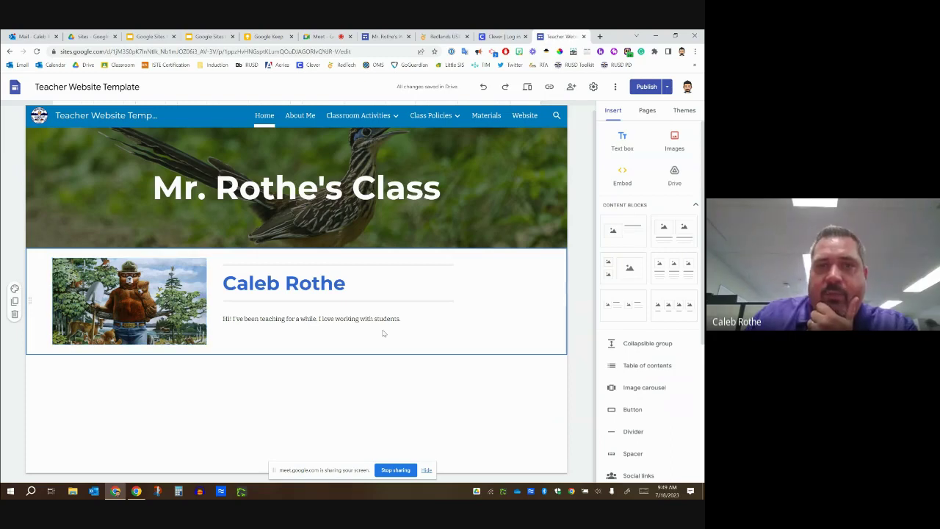
left_click(329, 35)
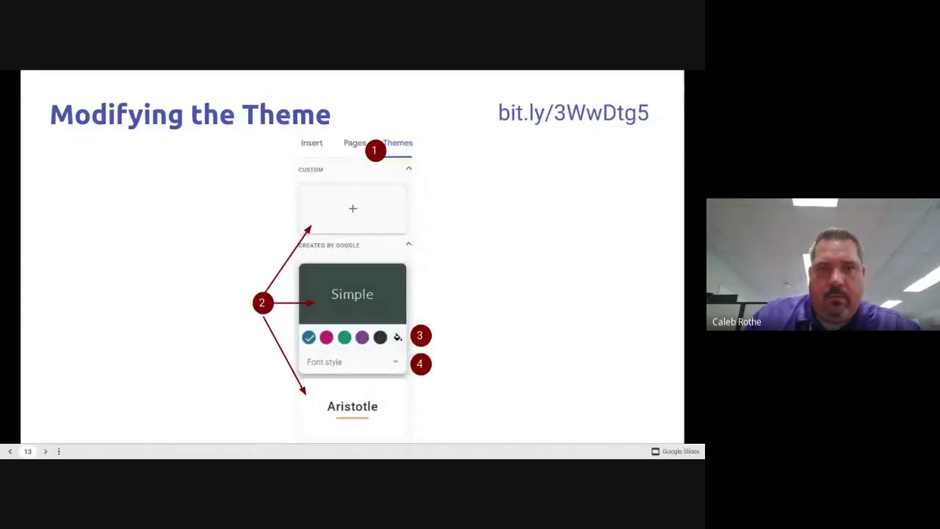
Advance the presentation to slide 14, Adding / Sequencing / Nesting Pages
key("Right")
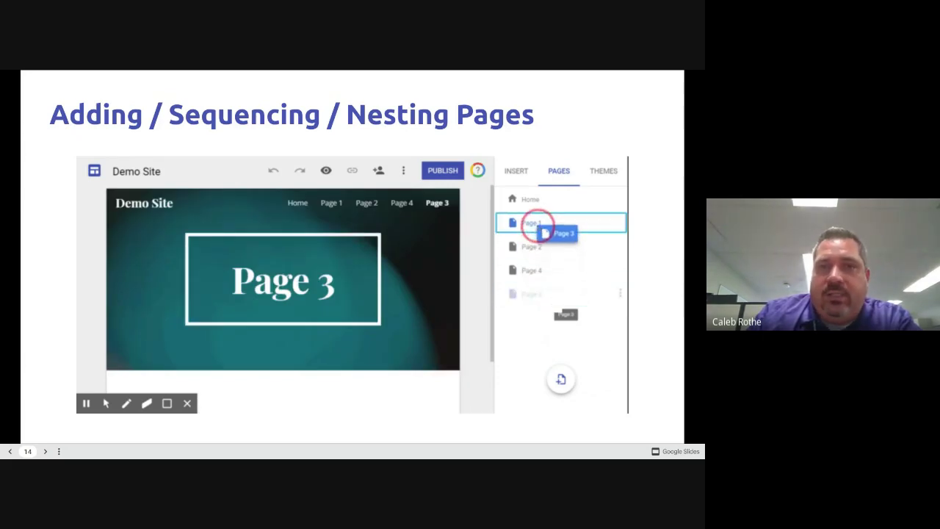
Open the Links page, move it above Class Policies, then back to the end after Materials
key("alt+Tab")
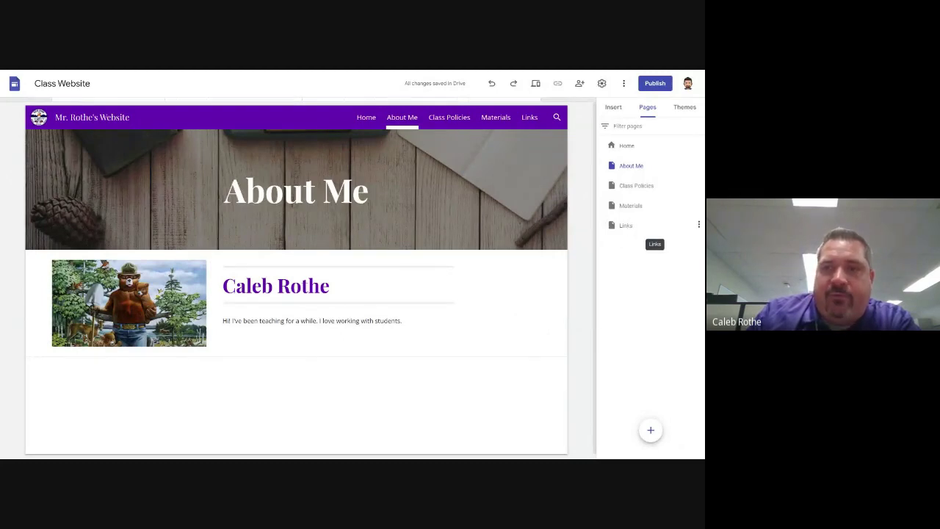
left_click(629, 227)
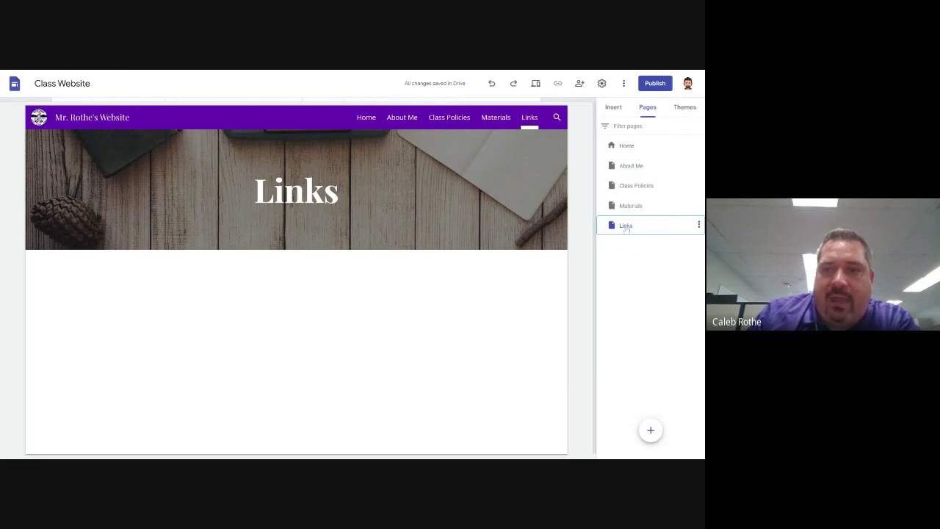
left_click_drag(626, 229, 668, 176)
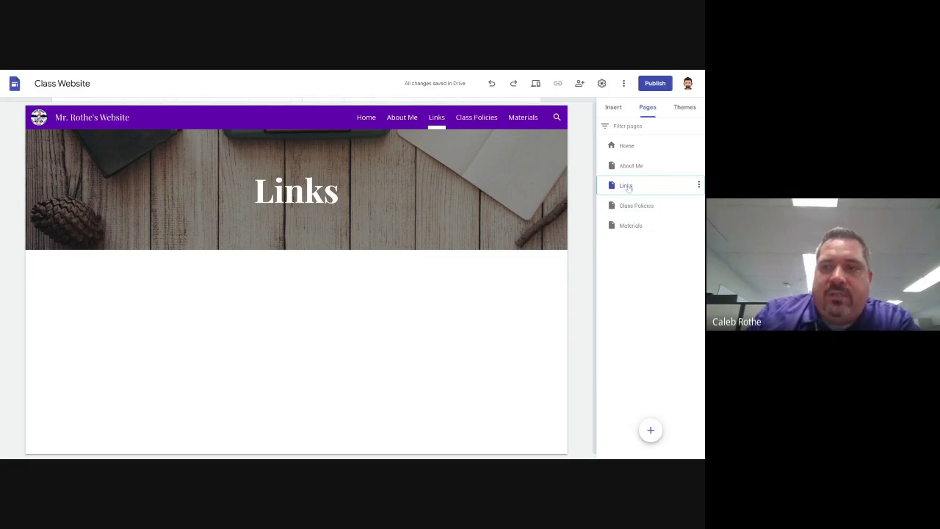
left_click_drag(628, 188, 631, 238)
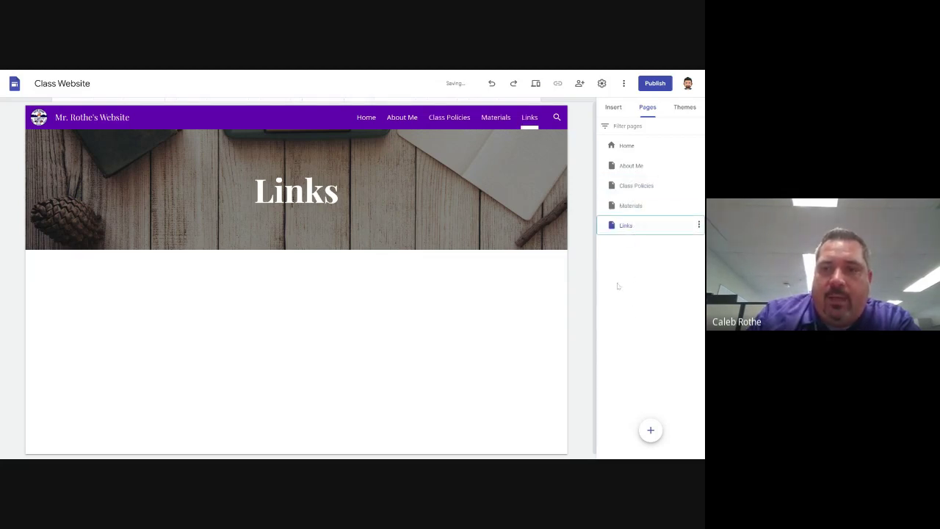
mouse_move(645, 432)
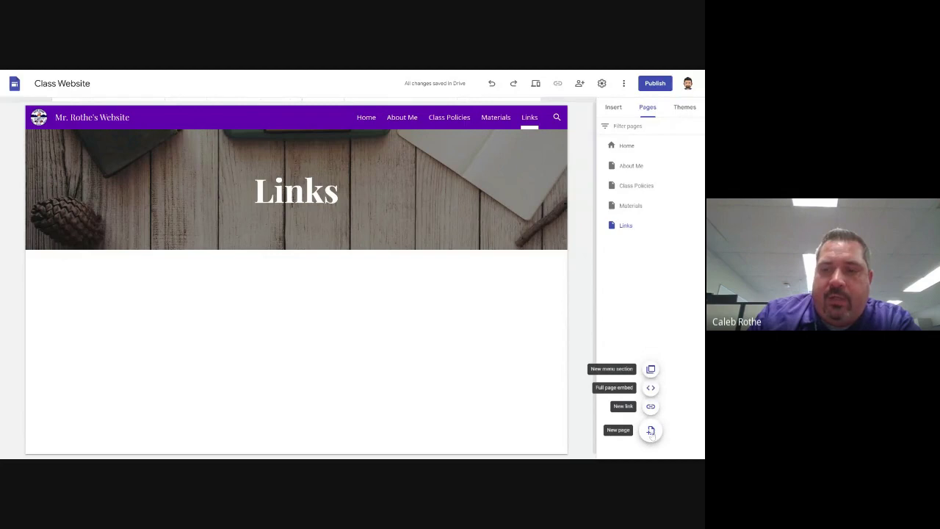
Create a new page named 'Homework Policy'
left_click(651, 432)
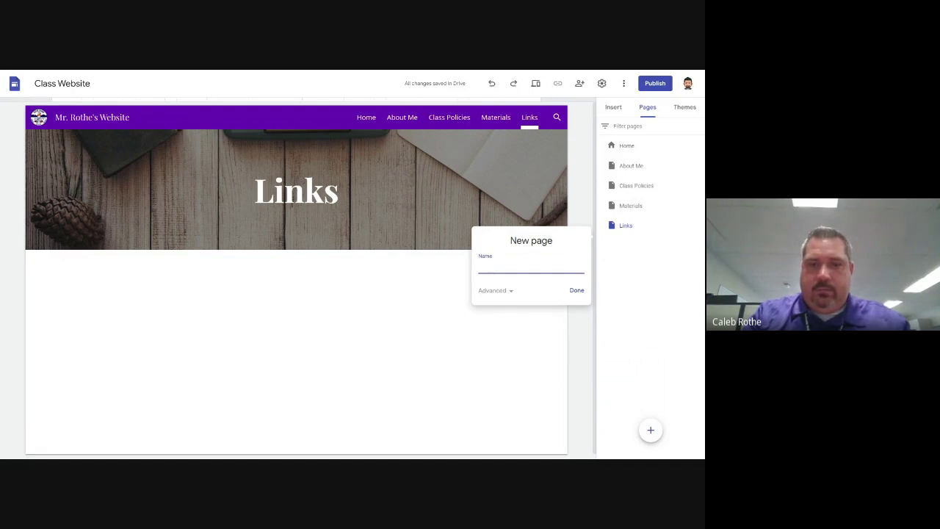
type("Homework")
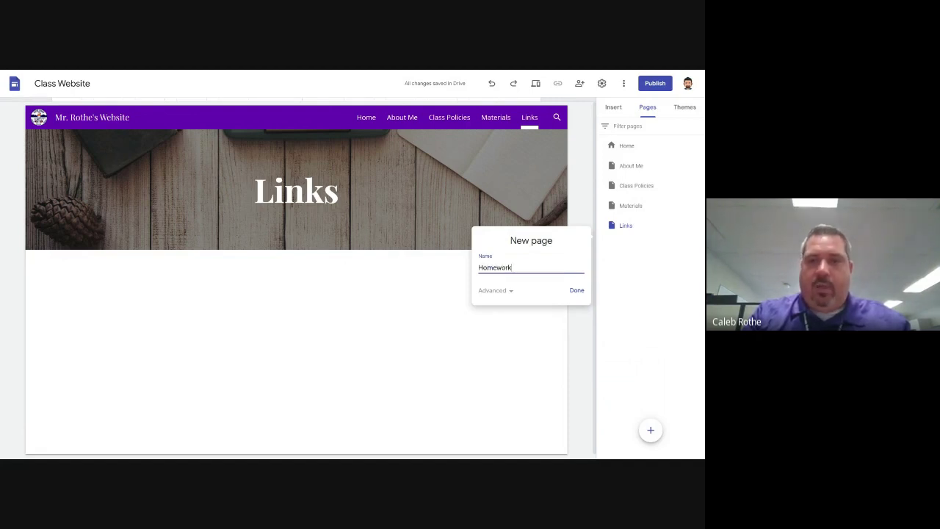
type(" Policy")
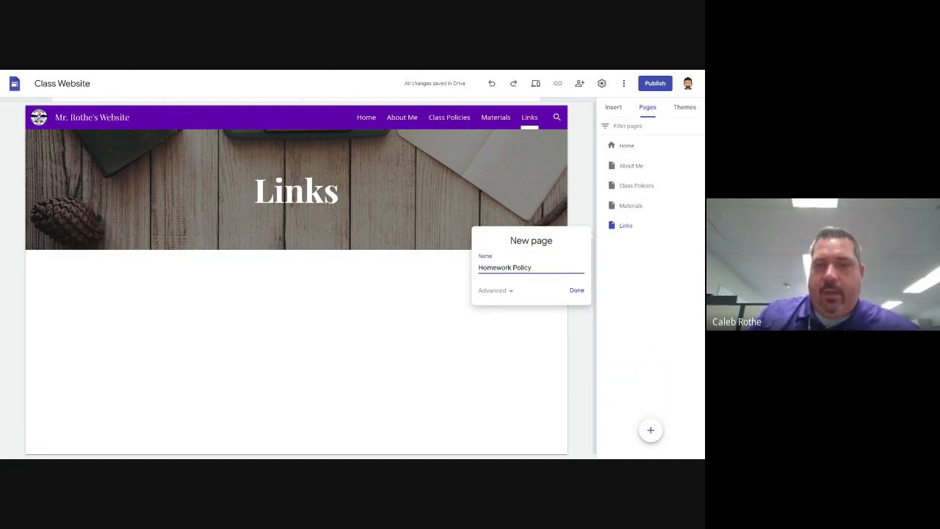
left_click(575, 291)
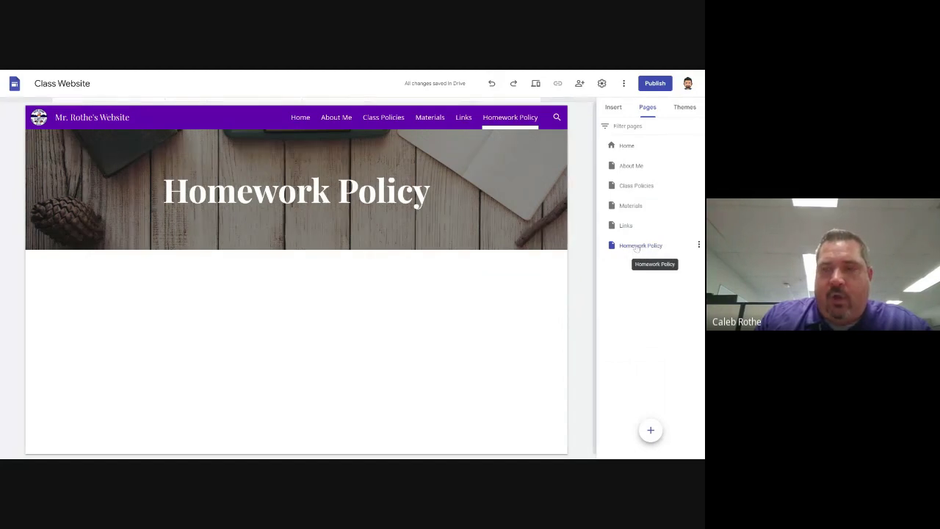
Drag Homework Policy under Class Policies as a subpage, then return to slide 14
left_click_drag(634, 247, 658, 186)
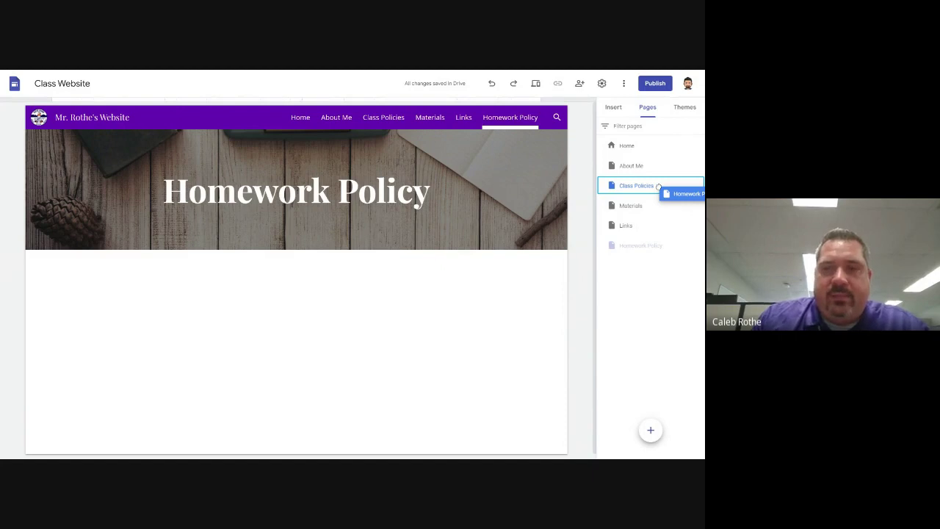
left_click_drag(658, 187, 646, 186)
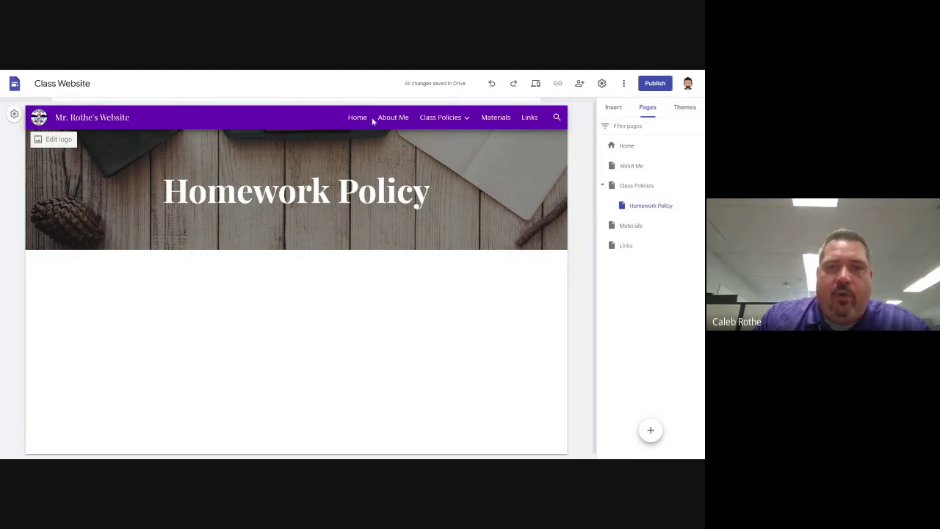
mouse_move(441, 120)
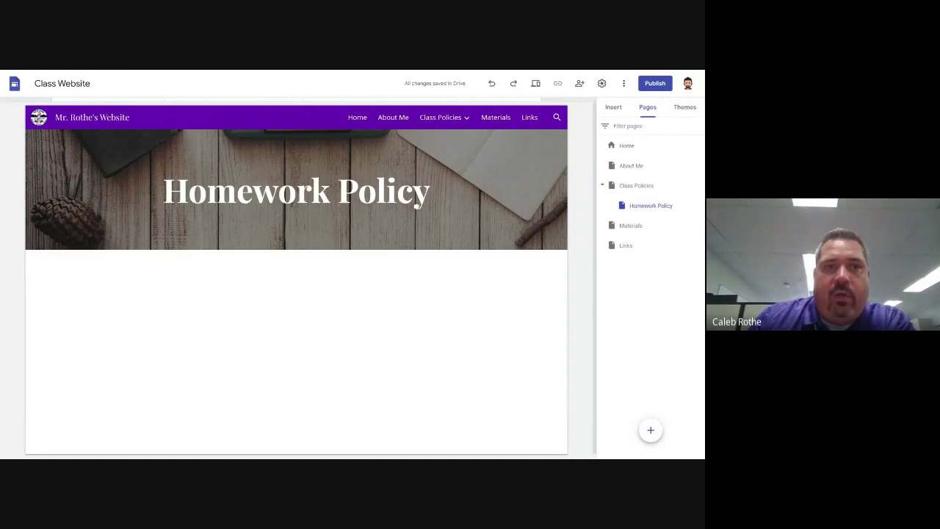
key("alt+Tab")
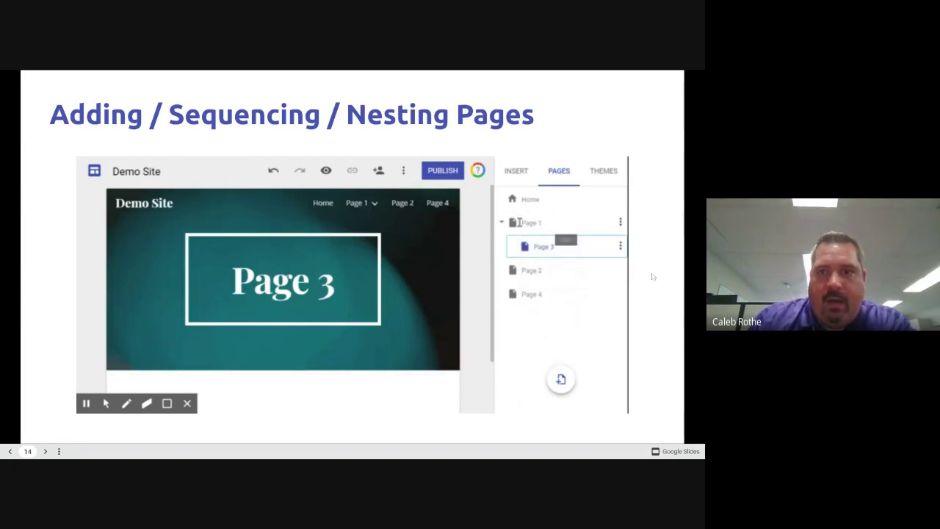
Advance the presentation to slide 15, Page Ideas
left_click(663, 277)
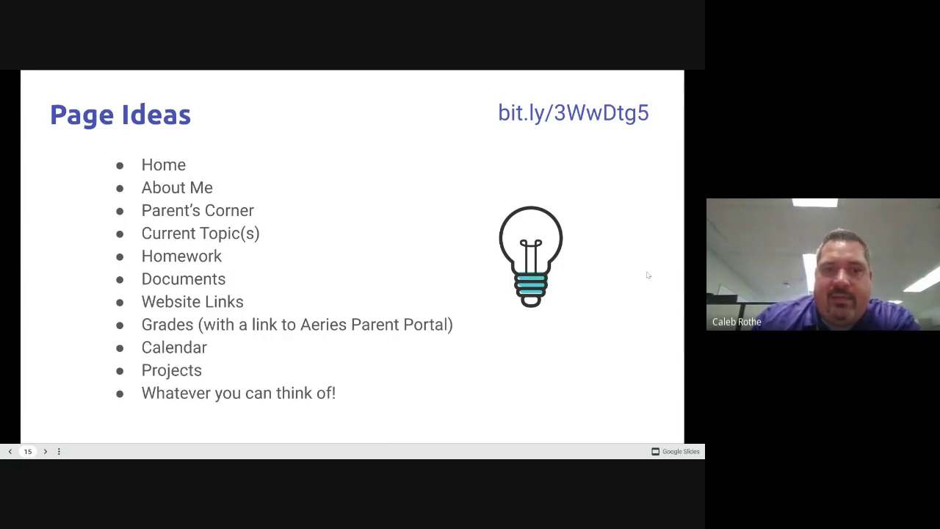
Advance to the Embedding Content slide, then bring back the Sites editor on Homework Policy
key("Right")
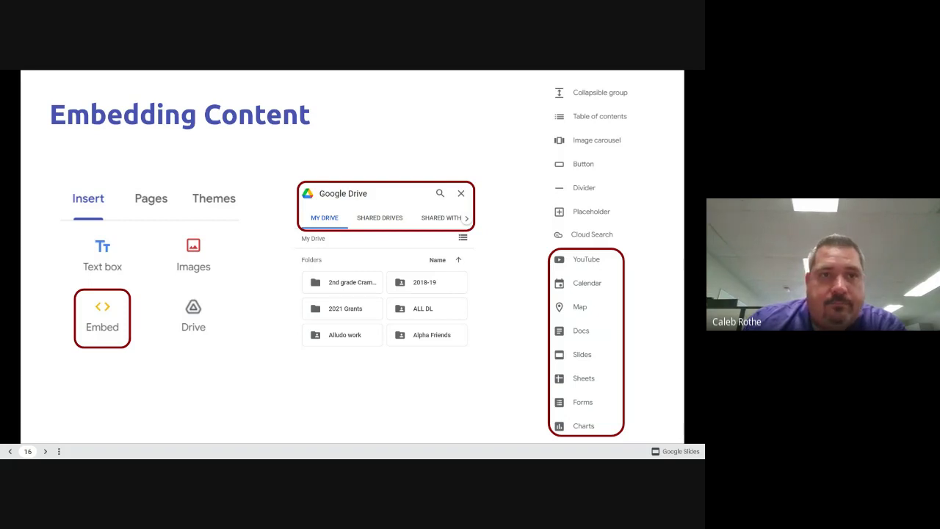
key("ctrl+Tab")
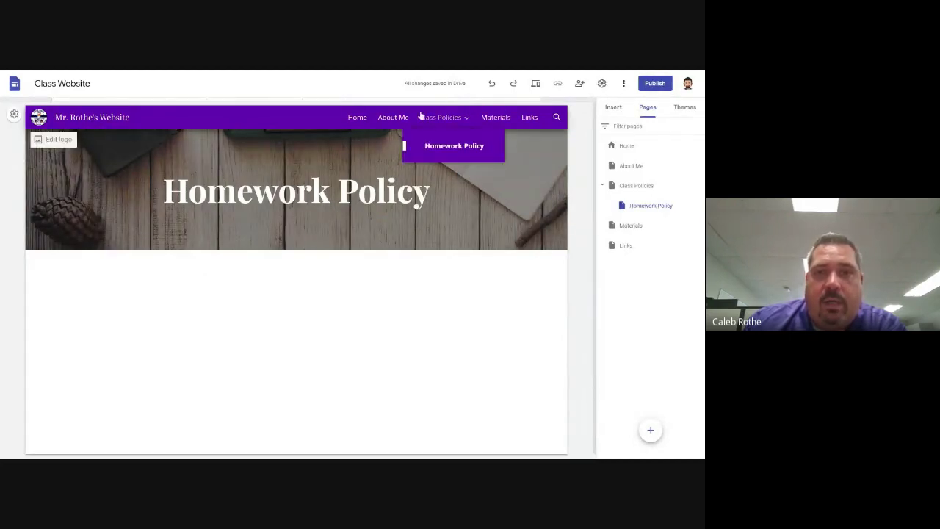
On the Links page, start an Embed and compare the Embed code and By URL options
left_click(526, 120)
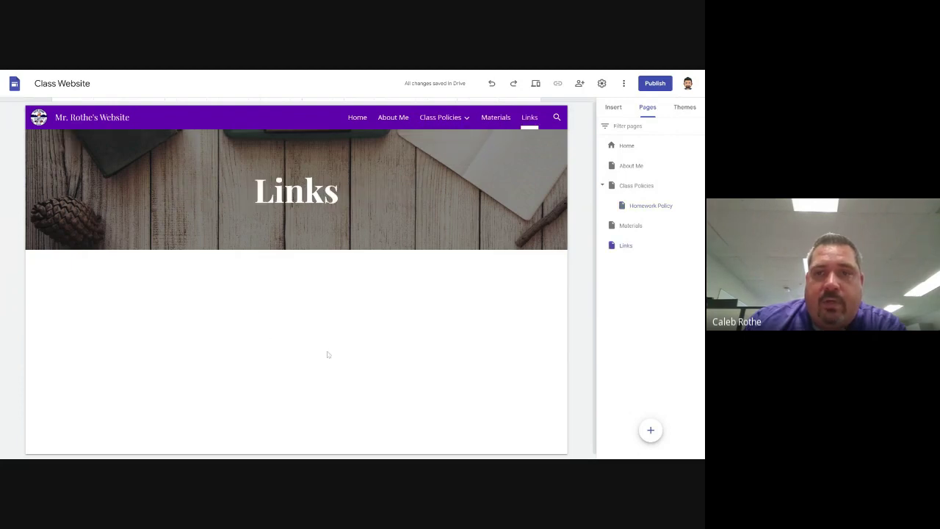
left_click(615, 109)
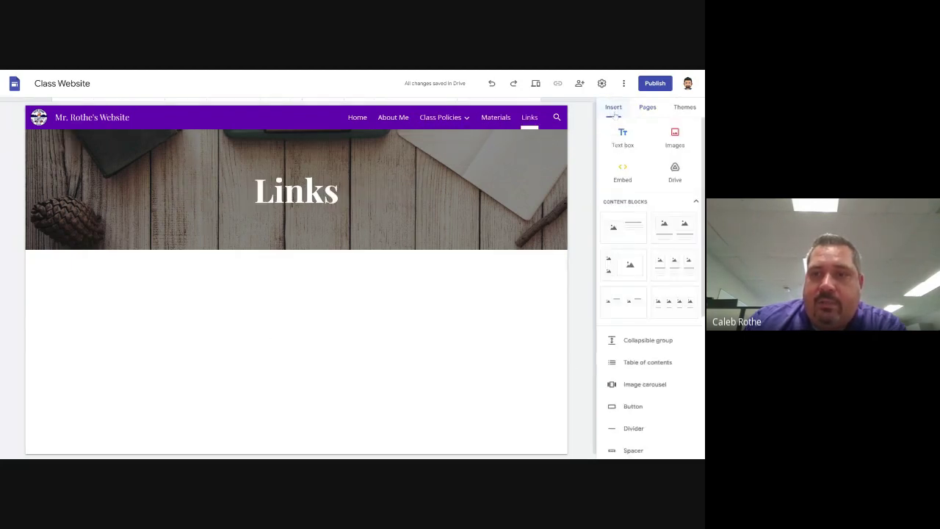
scroll(671, 374, "down", 2)
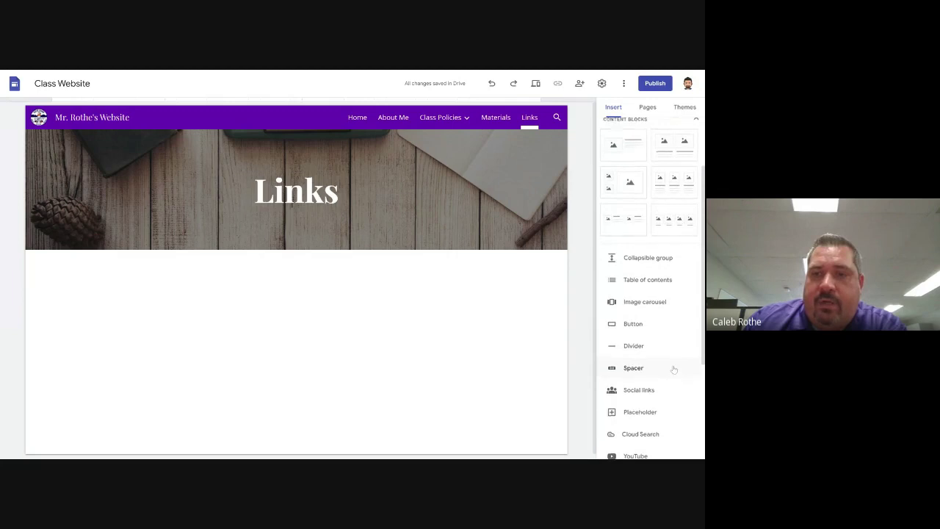
scroll(671, 367, "up", 2)
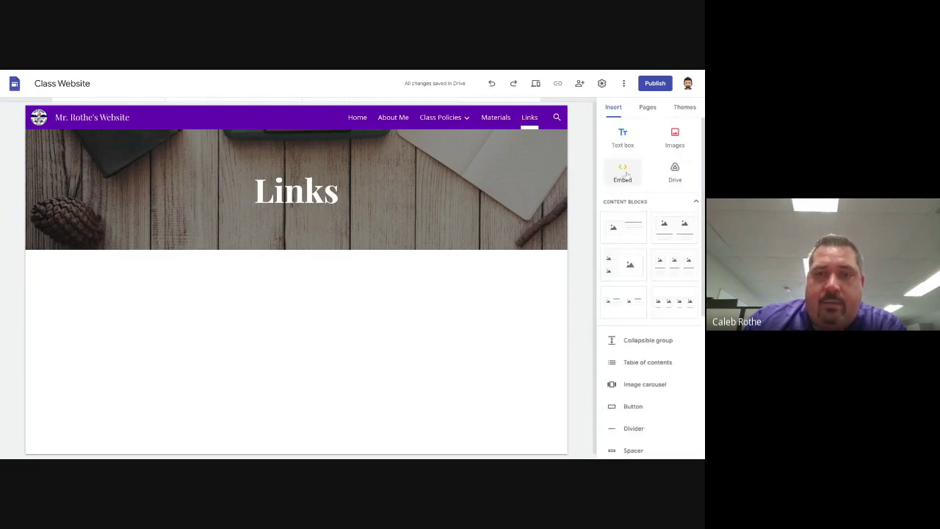
left_click(623, 173)
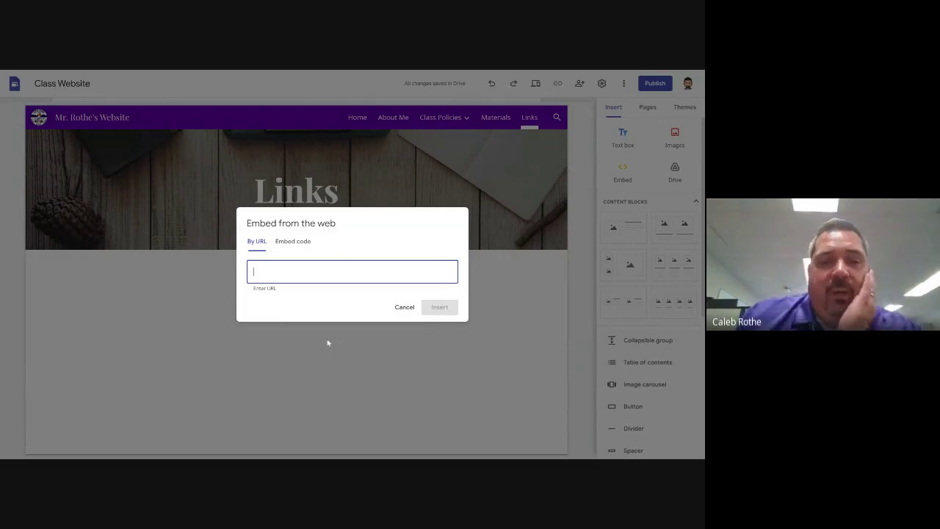
left_click(300, 243)
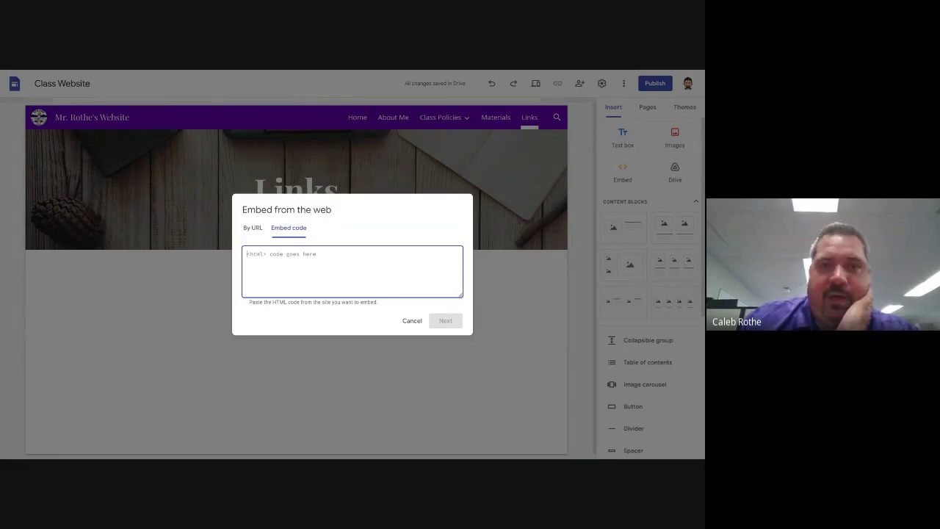
left_click(256, 229)
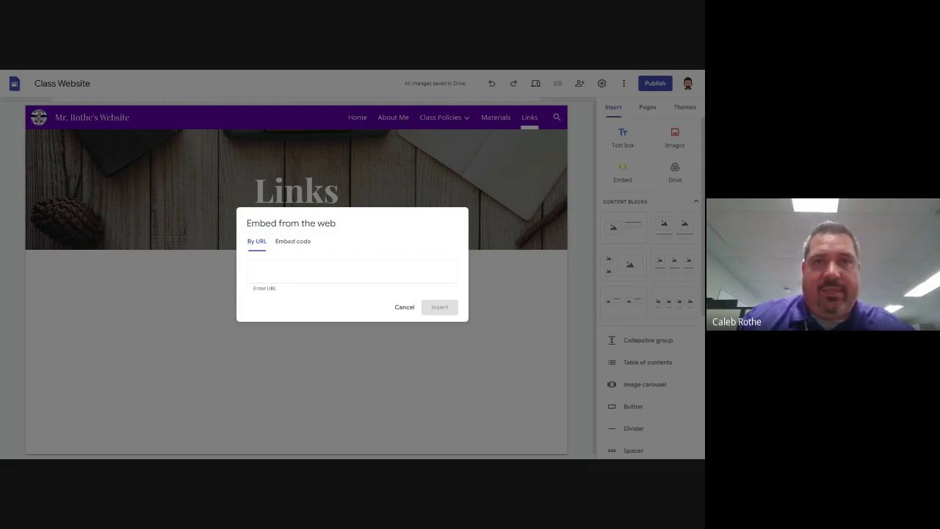
left_click(352, 272)
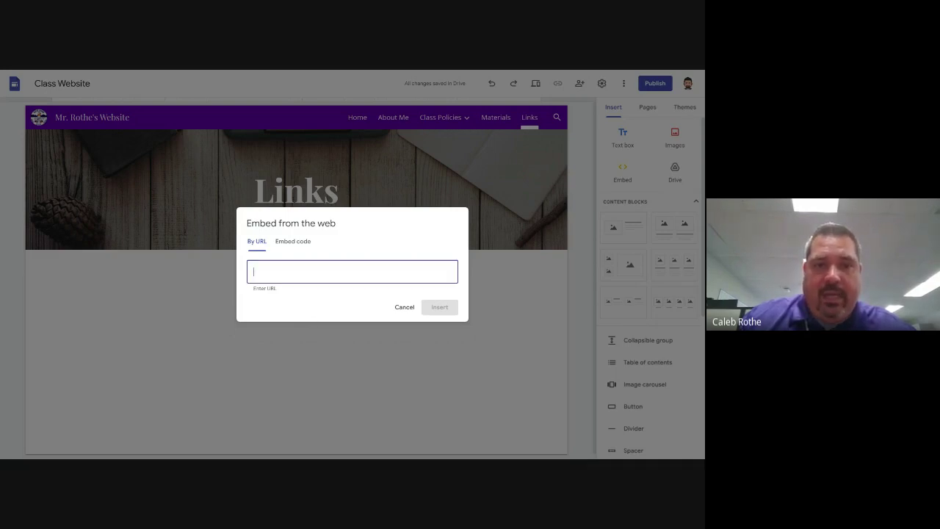
type("https://clever.com/in/redlands")
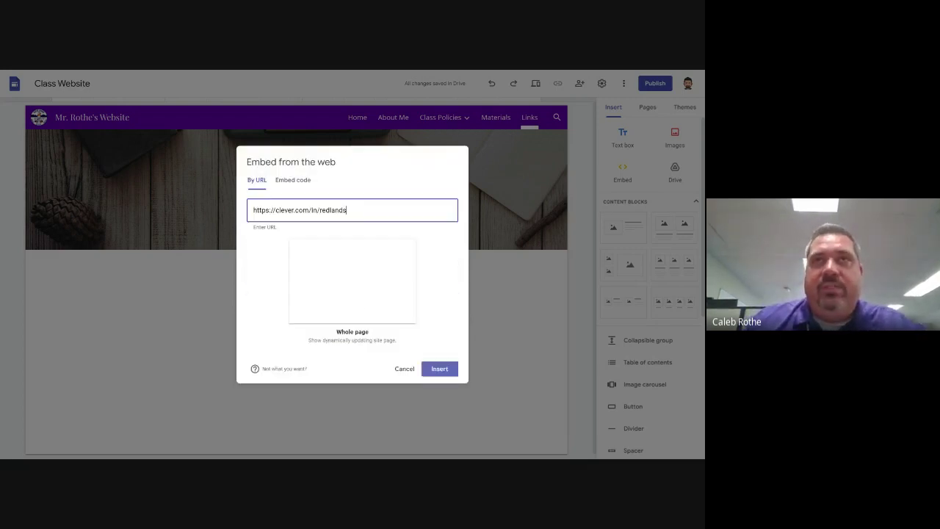
mouse_move(648, 362)
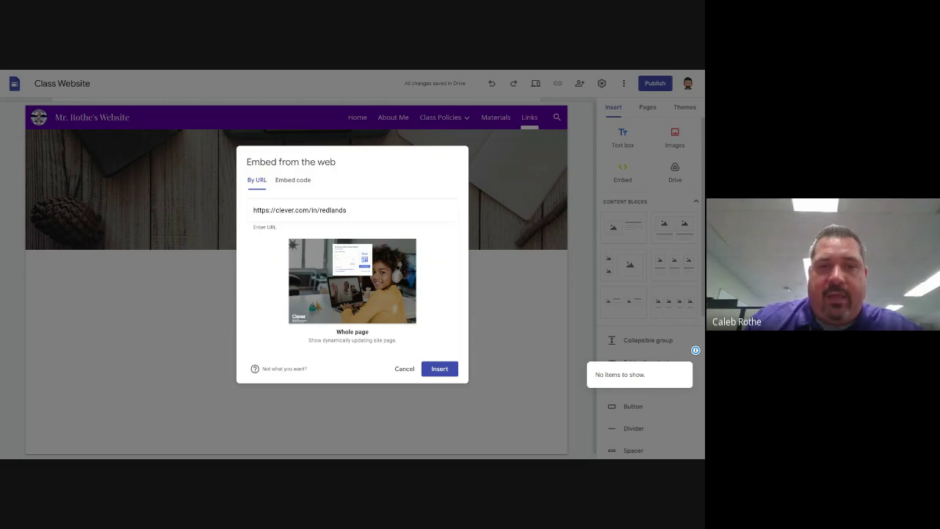
left_click(254, 210)
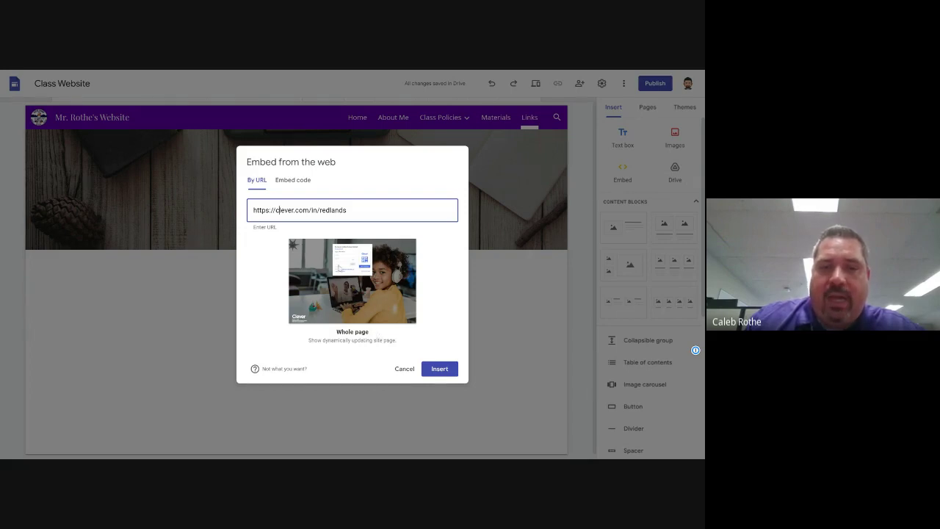
left_click(450, 370)
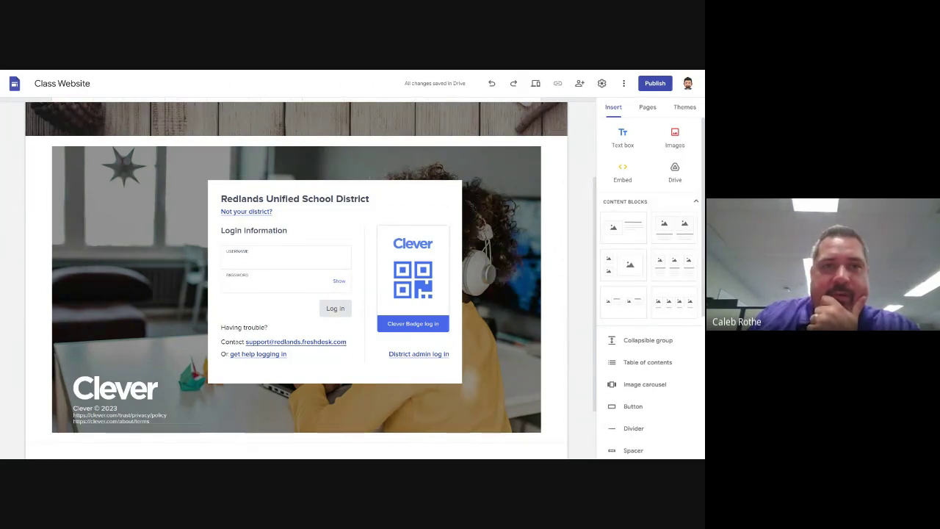
key("alt+Tab")
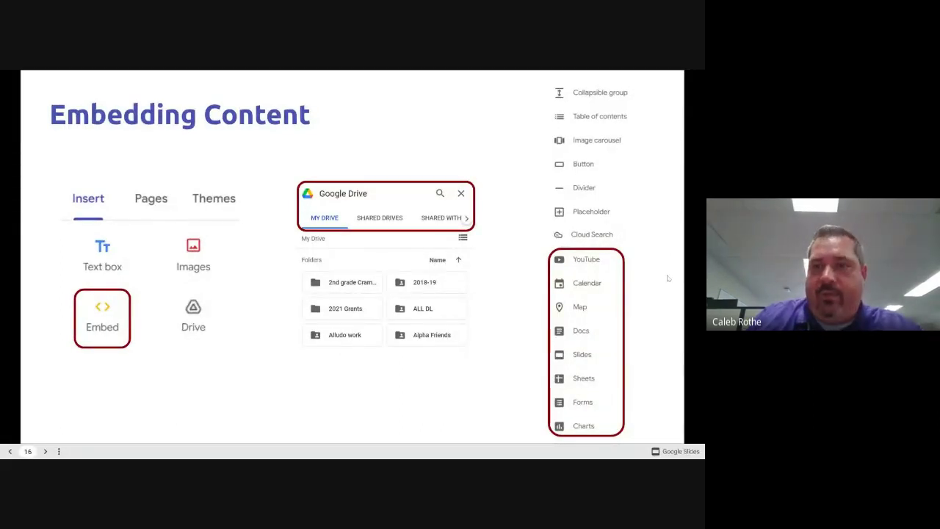
Present slide 17, Publishing Your Site!, then return to the Sites editor's Links page
key("Right")
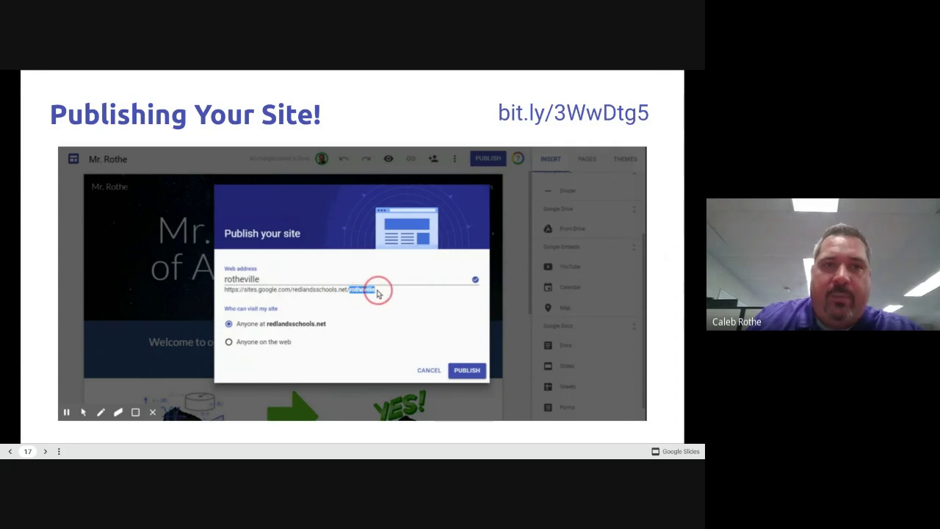
key("alt+Tab")
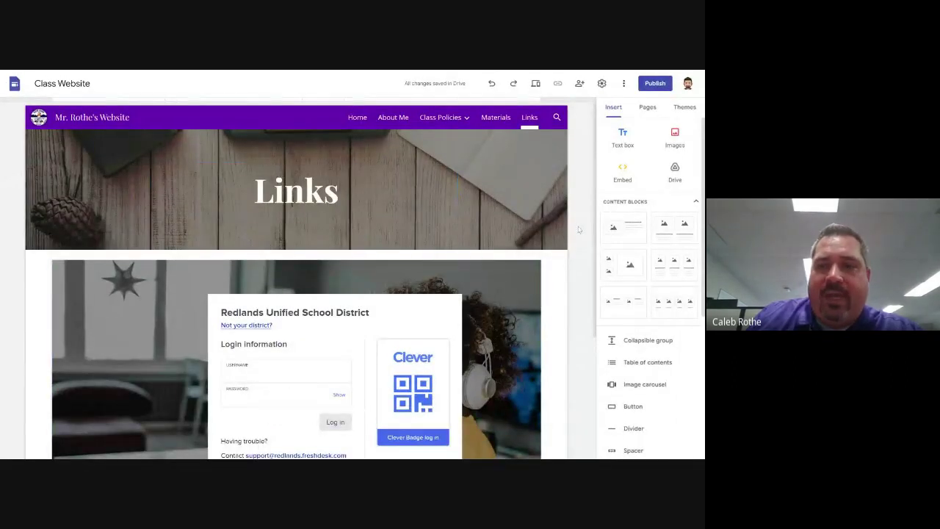
From the Home page, open Publish and point out the suggested mr-rothes-website address
left_click(357, 118)
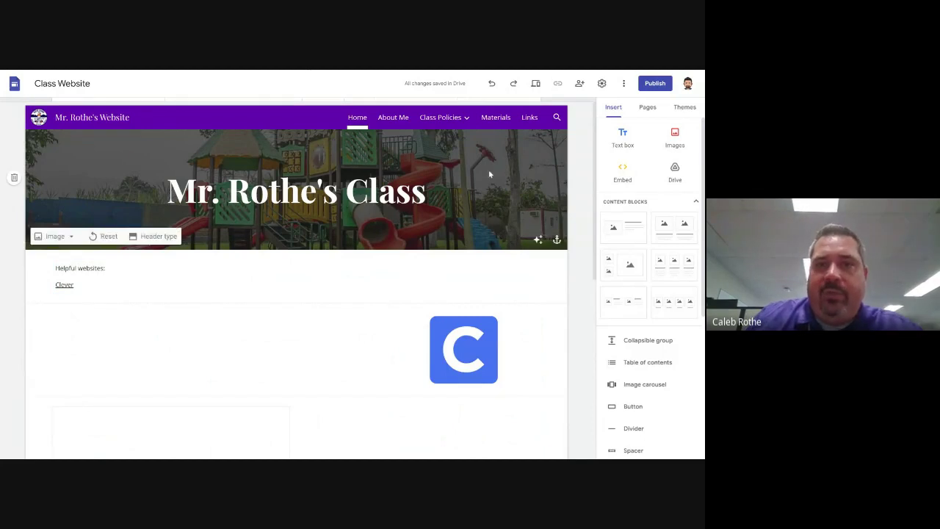
left_click(656, 84)
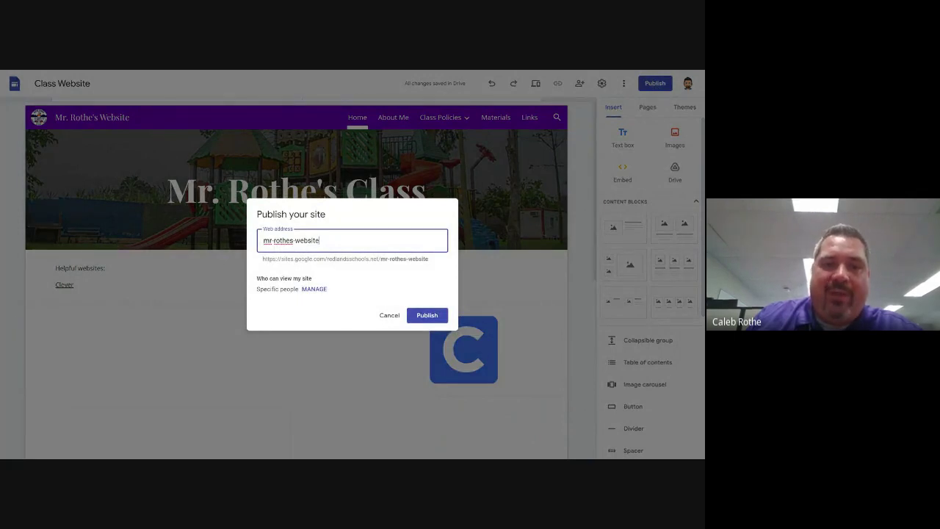
left_click_drag(263, 260, 379, 259)
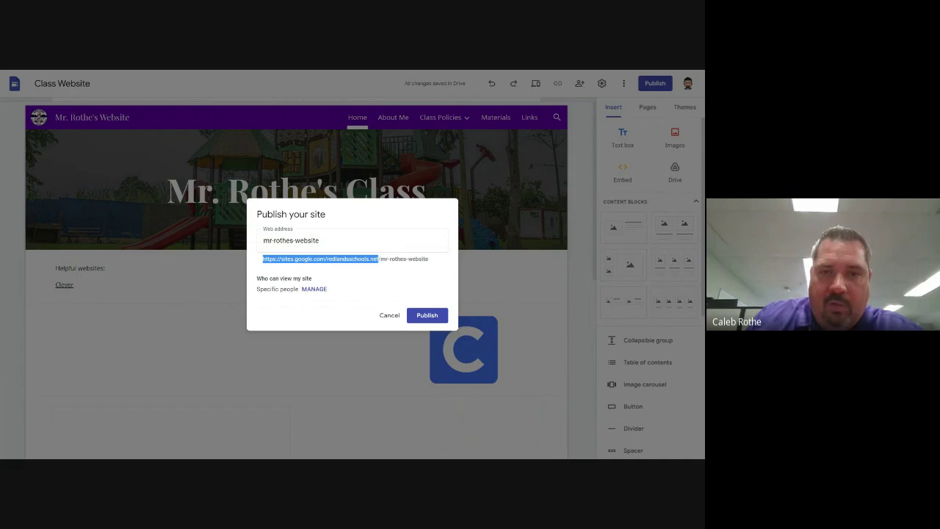
left_click(378, 263)
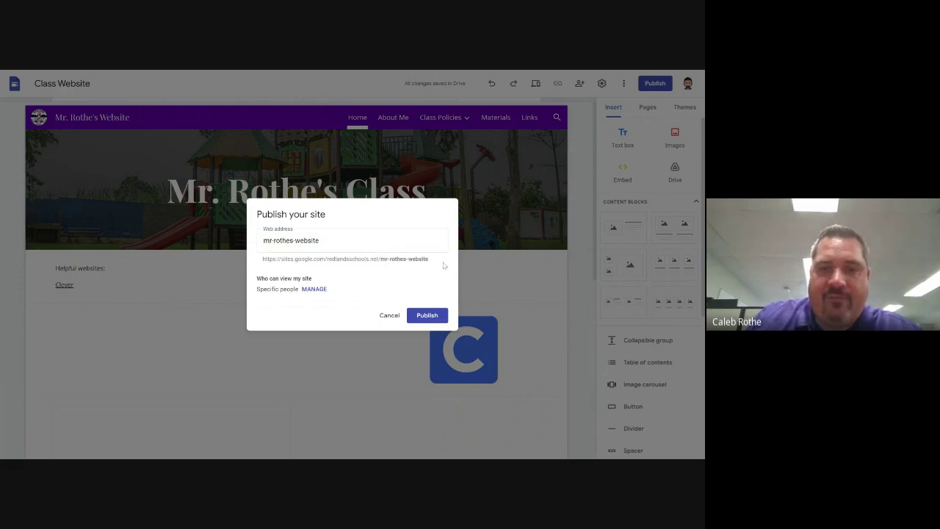
left_click_drag(431, 261, 381, 259)
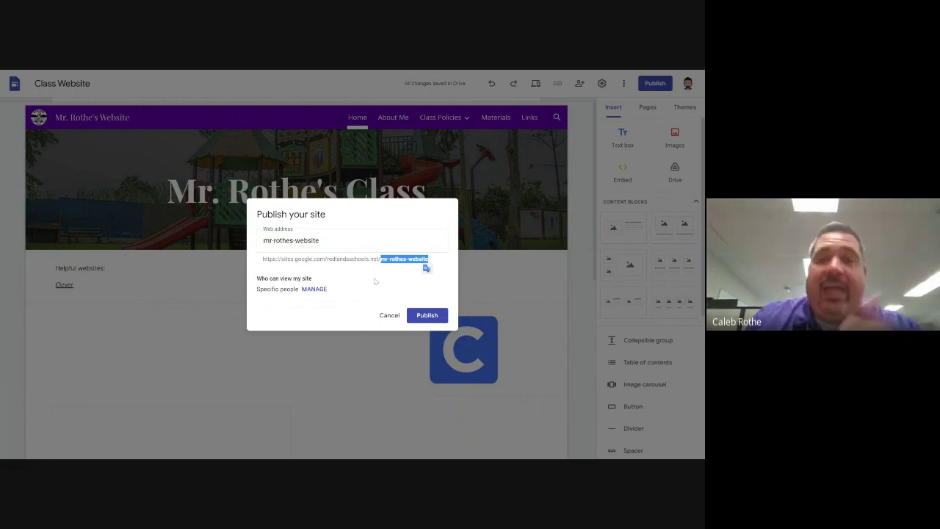
Try room24, then roomy24, as the site's web address
left_click(280, 242)
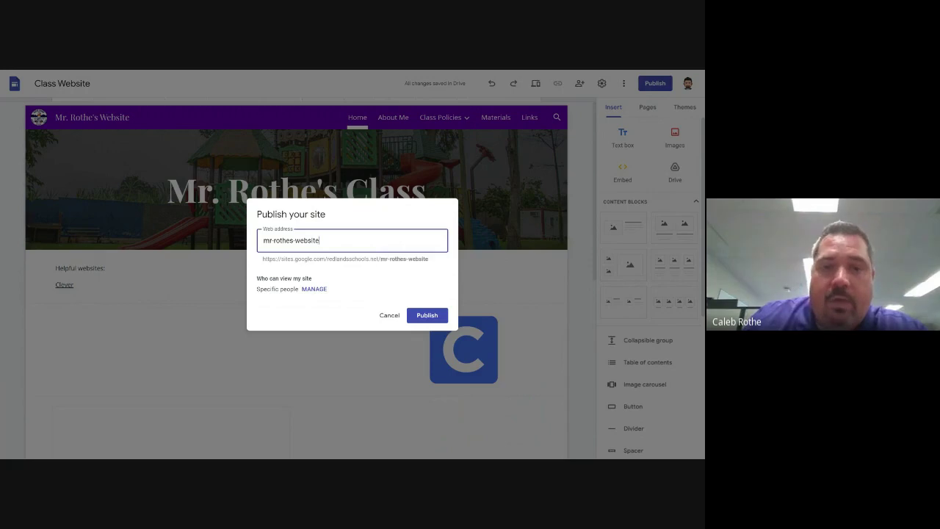
key("ctrl+a")
type("room24")
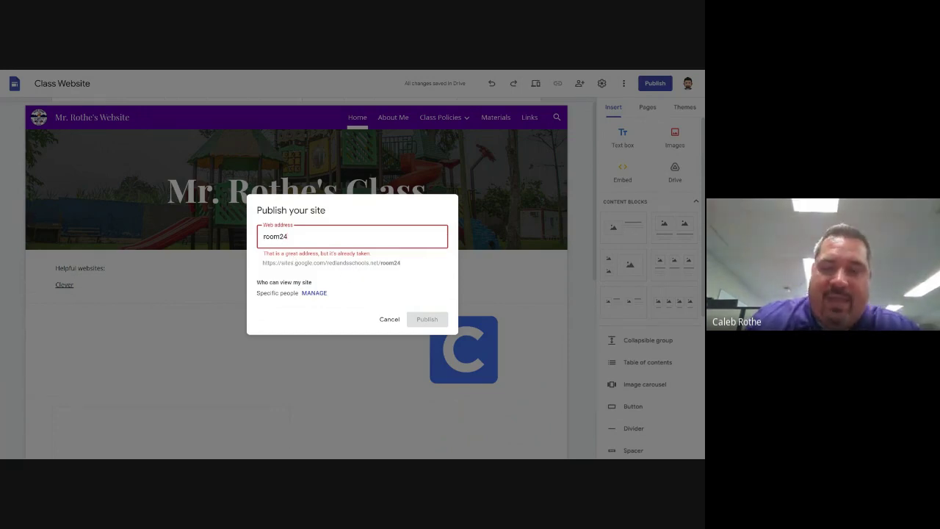
key("BackSpace")
key("BackSpace")
key("BackSpace")
key("BackSpace")
key("BackSpace")
key("BackSpace")
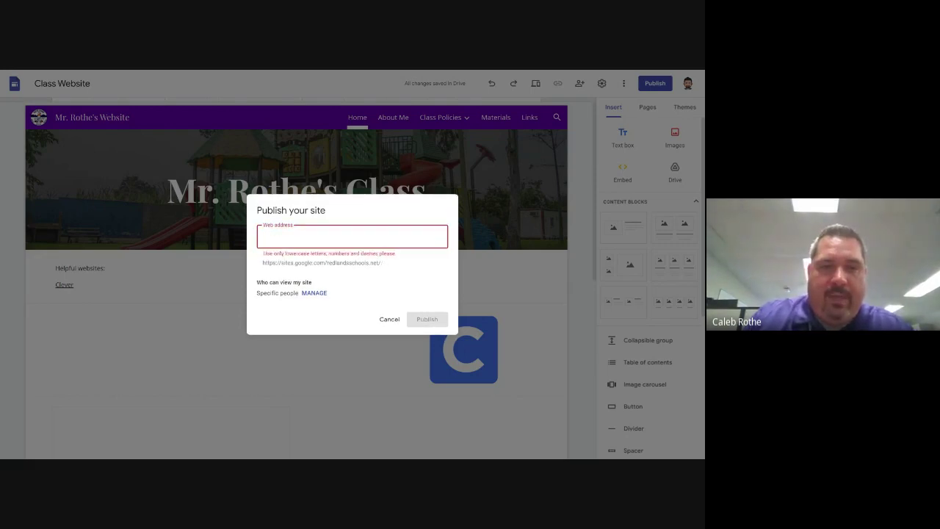
type("roomy24")
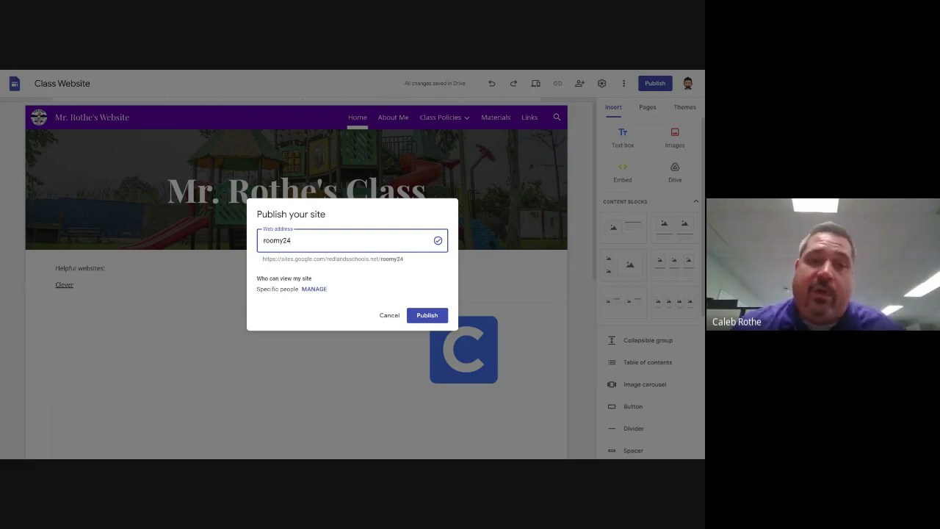
left_click(332, 72)
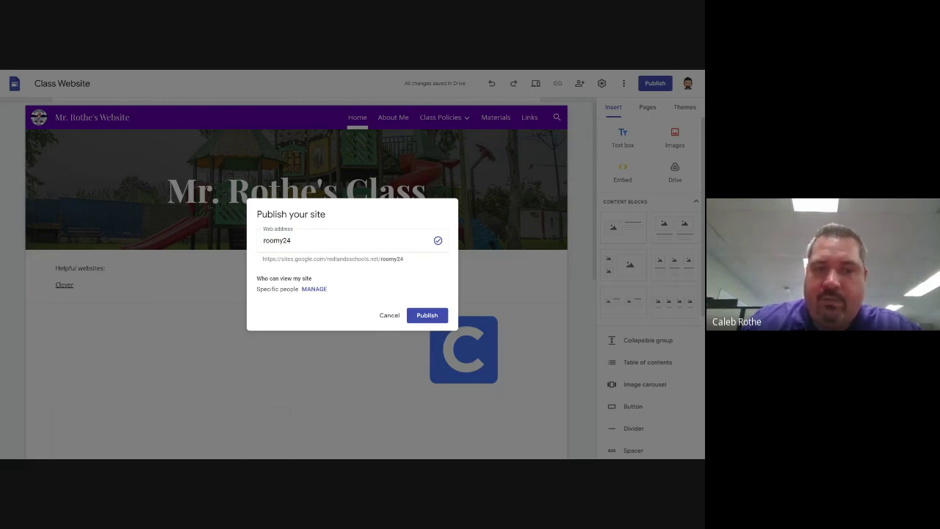
Replace the address with nasdofoq34lnooijag and point out the Specific people viewer setting
left_click(292, 240)
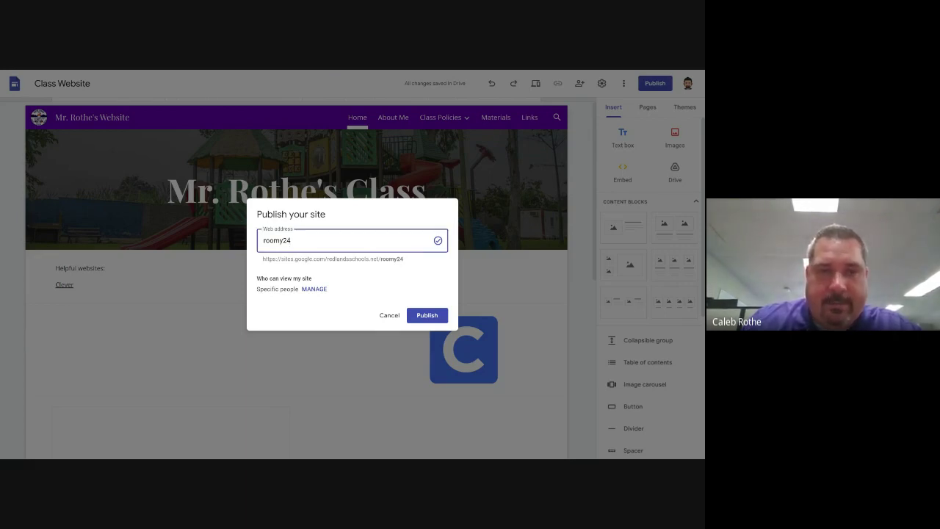
left_click_drag(292, 240, 263, 241)
type("nasdofoq34lnooijag")
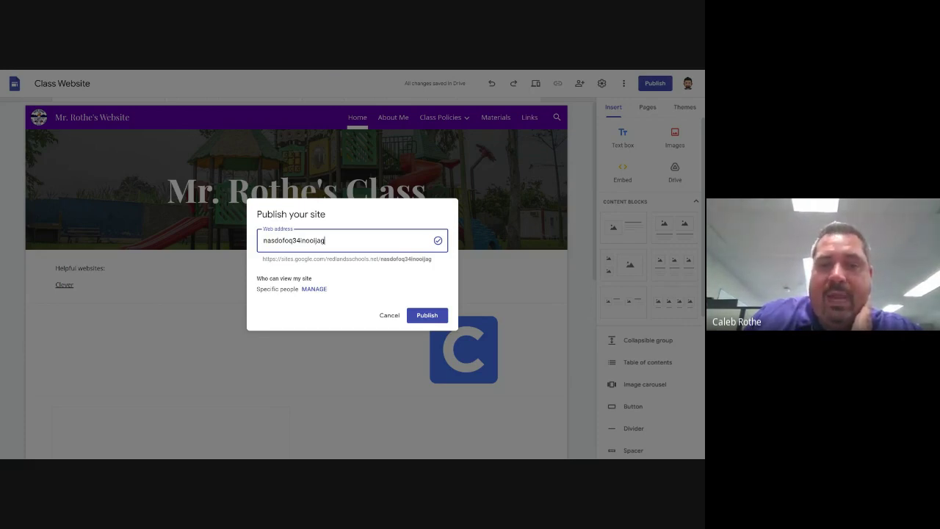
left_click_drag(256, 289, 299, 289)
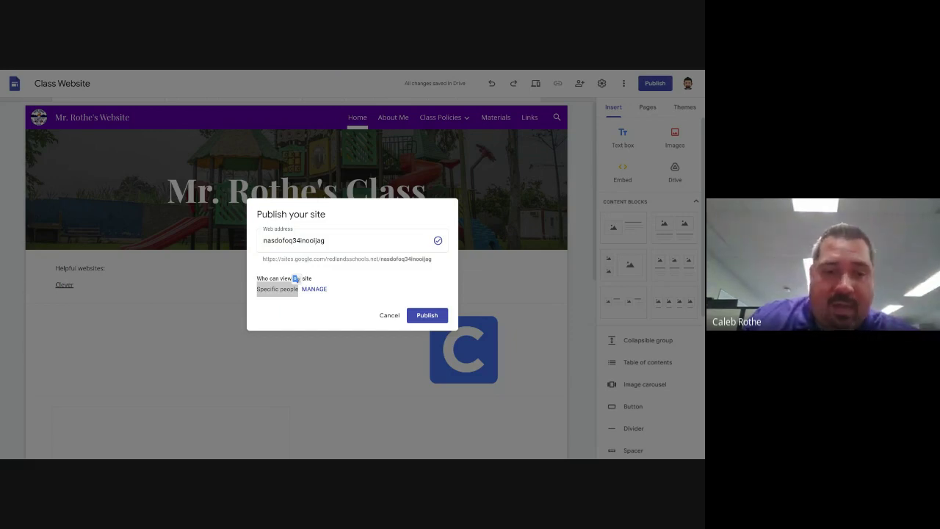
In the site's access settings, keep the draft Restricted and set the published site to Public
left_click(315, 289)
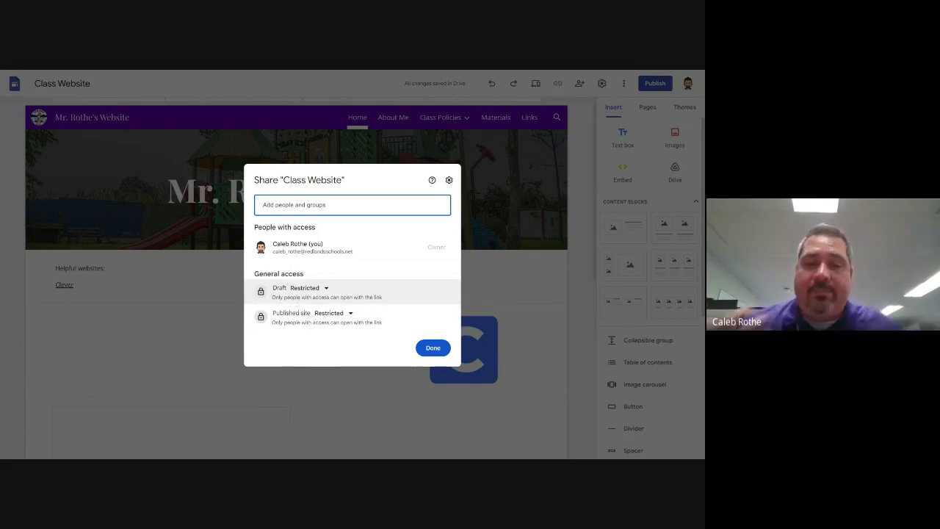
left_click(323, 288)
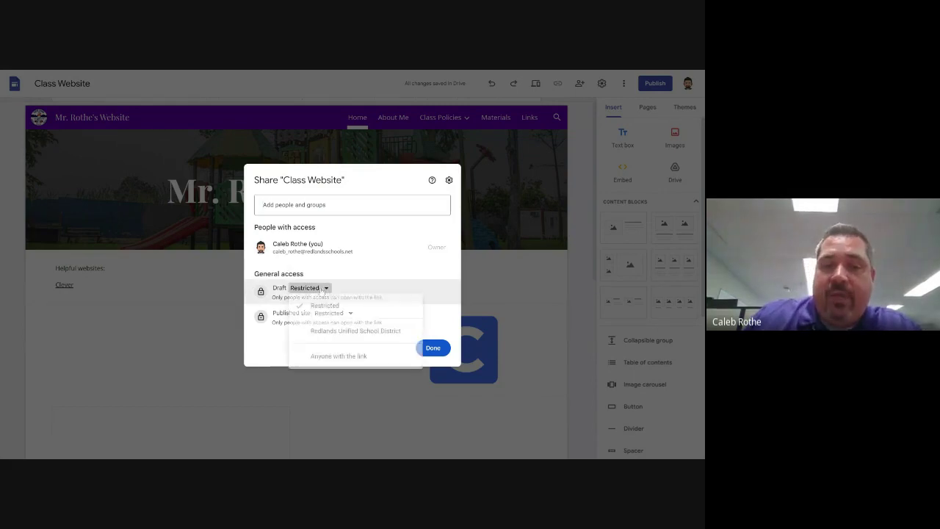
left_click(330, 305)
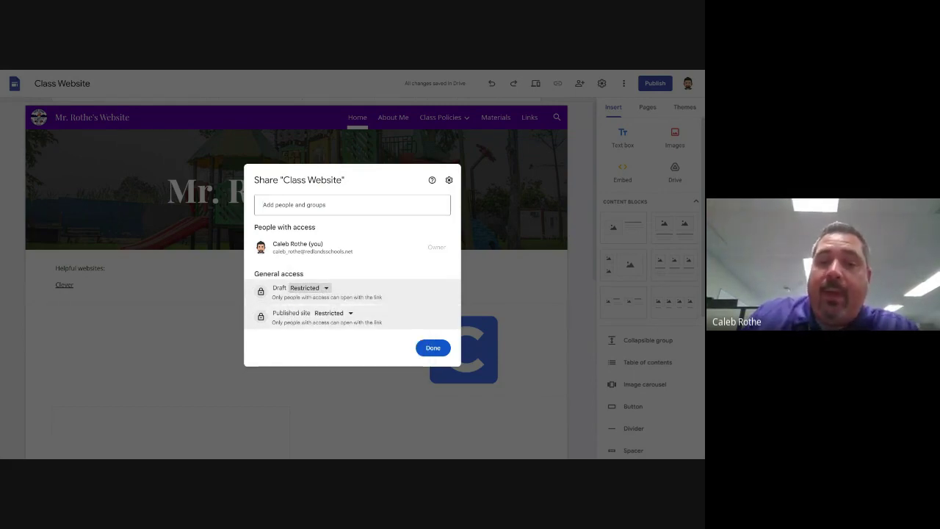
left_click(338, 313)
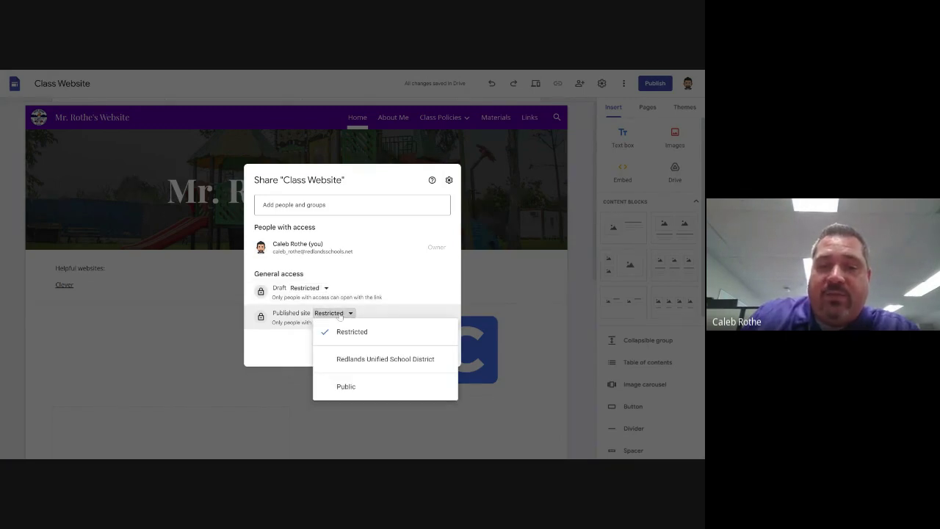
left_click(347, 388)
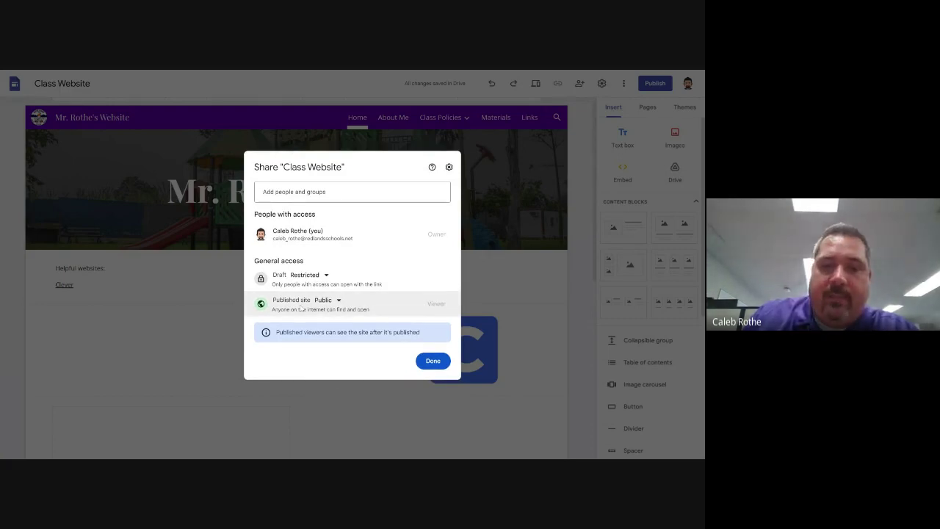
left_click(433, 362)
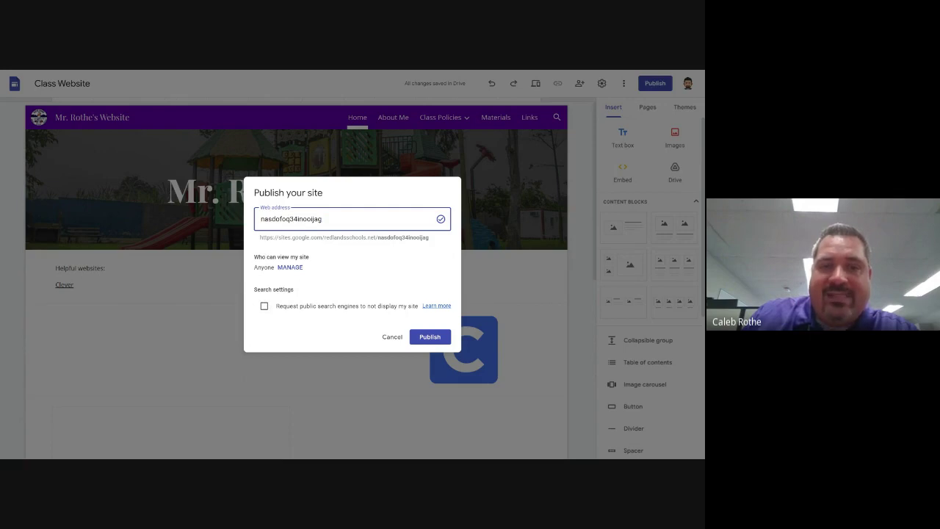
Confirm Anyone can view the site, then publish the Class Website
mouse_move(269, 267)
left_mouse_down()
mouse_move(254, 267)
mouse_move(275, 268)
left_mouse_up()
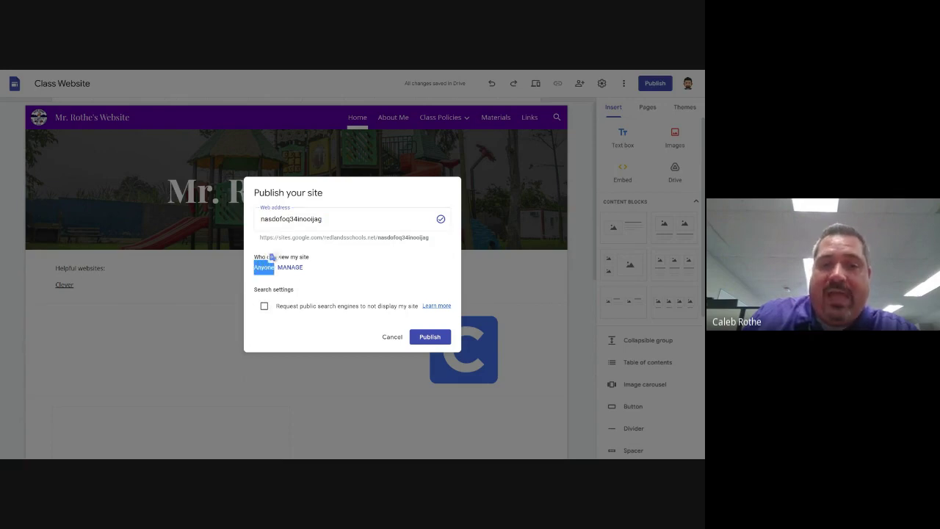
left_click(349, 256)
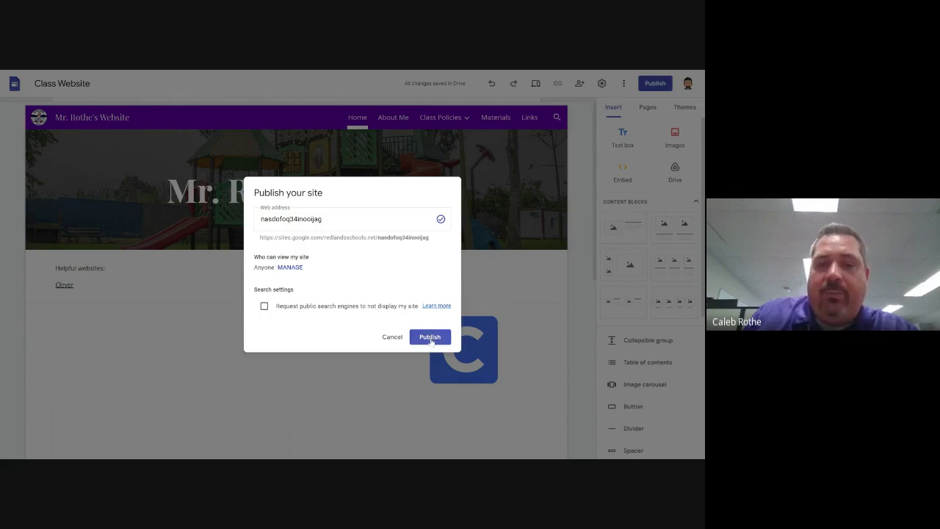
left_click(431, 339)
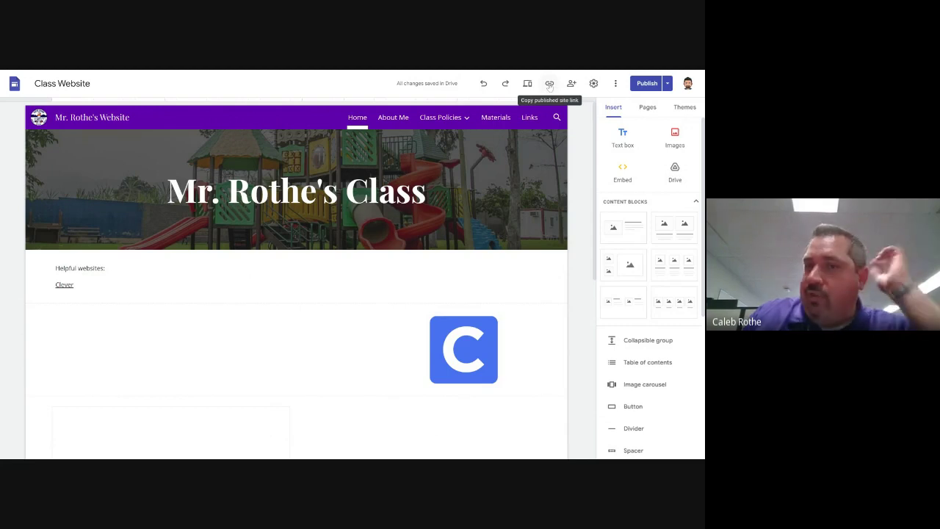
Copy the published site link and return to slide 17, 'Publishing Your Site!', in Google Slides
left_click(549, 85)
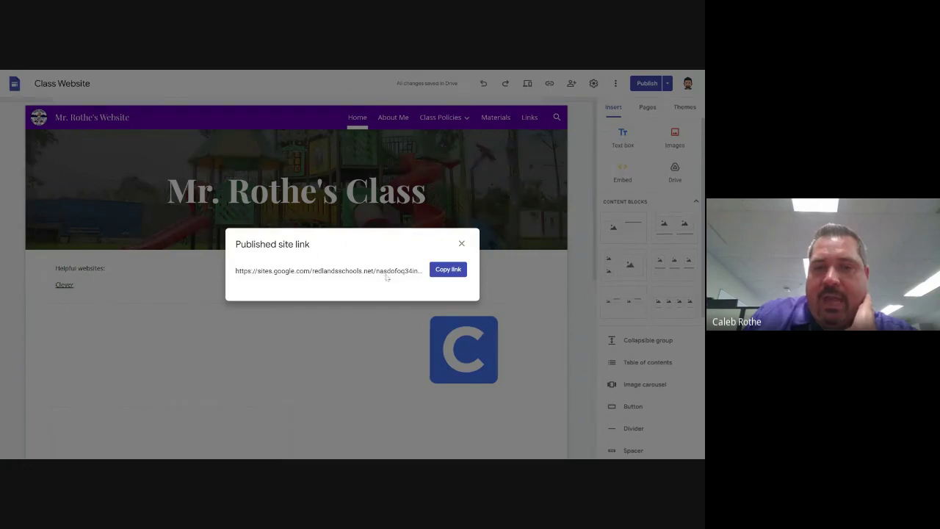
left_click(448, 270)
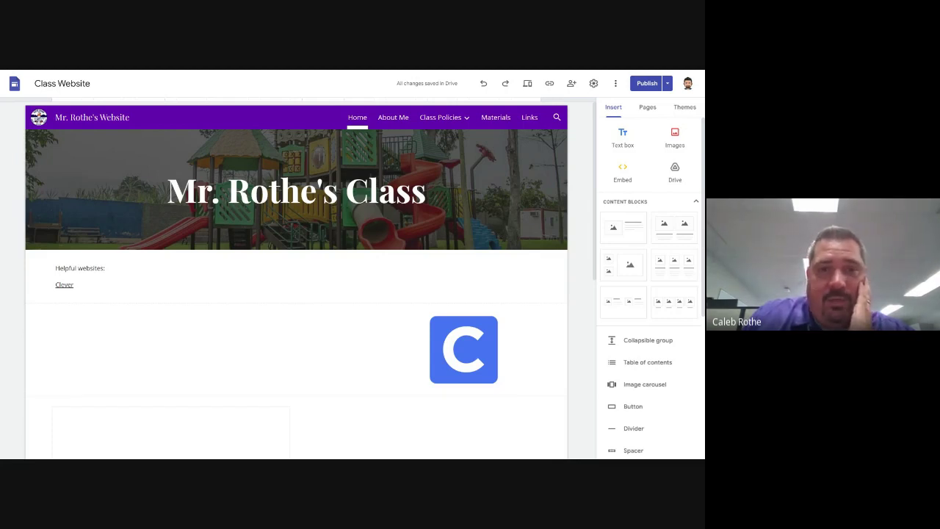
key("alt+Tab")
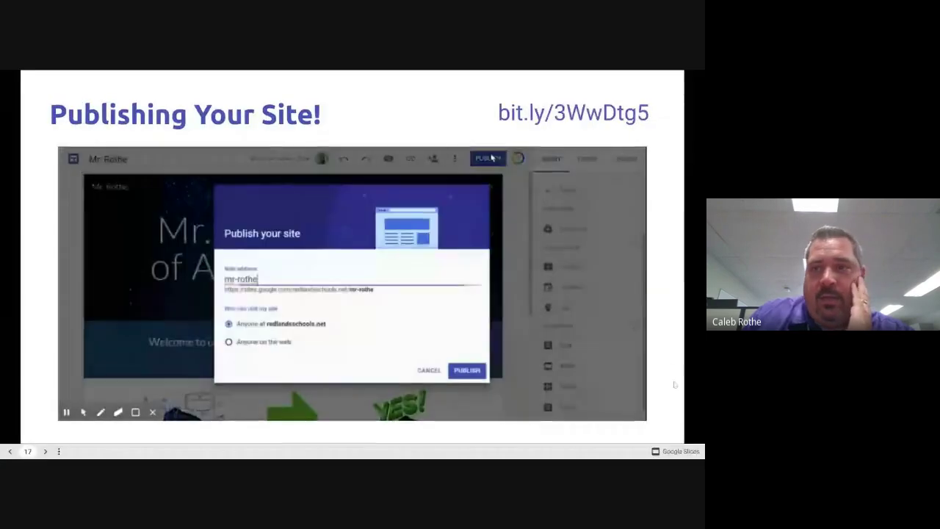